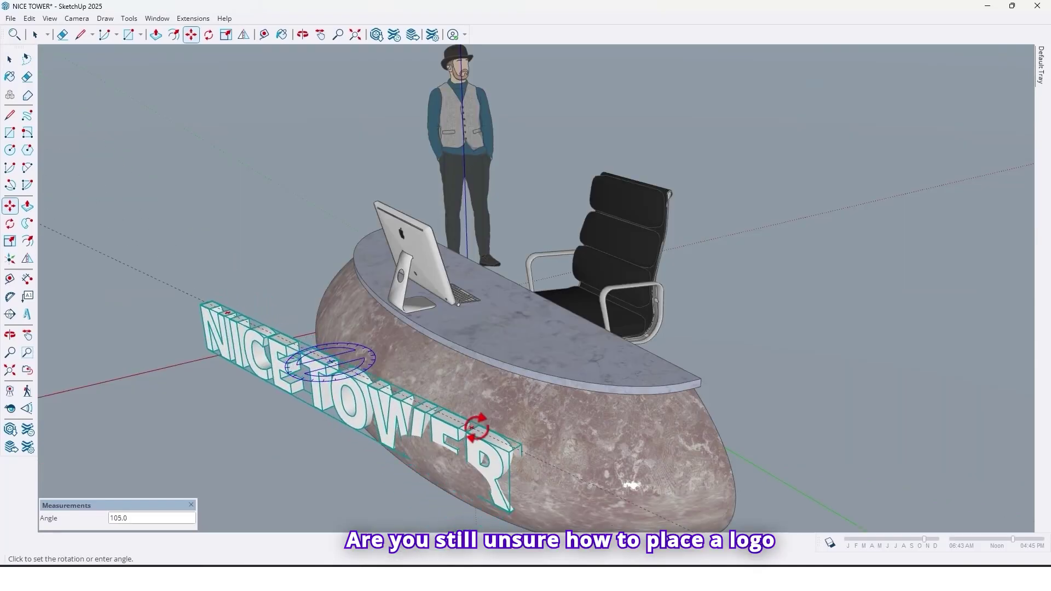
Step: Shift the NICE TOWER lettering slightly along the red axis
{"action": "left_click", "coordinate": [477, 429]}
{"action": "middle_click_drag", "start_coordinate": [330, 396], "coordinate": [328, 454]}
{"action": "left_click", "coordinate": [281, 433]}
{"action": "left_click", "coordinate": [302, 433]}
Step: Rotate the NICE TOWER lettering 90°, then orbit around the desk and chair
{"action": "left_click", "coordinate": [227, 242]}
{"action": "left_click", "coordinate": [293, 215]}
{"action": "middle_click_drag", "start_coordinate": [237, 296], "coordinate": [362, 268]}
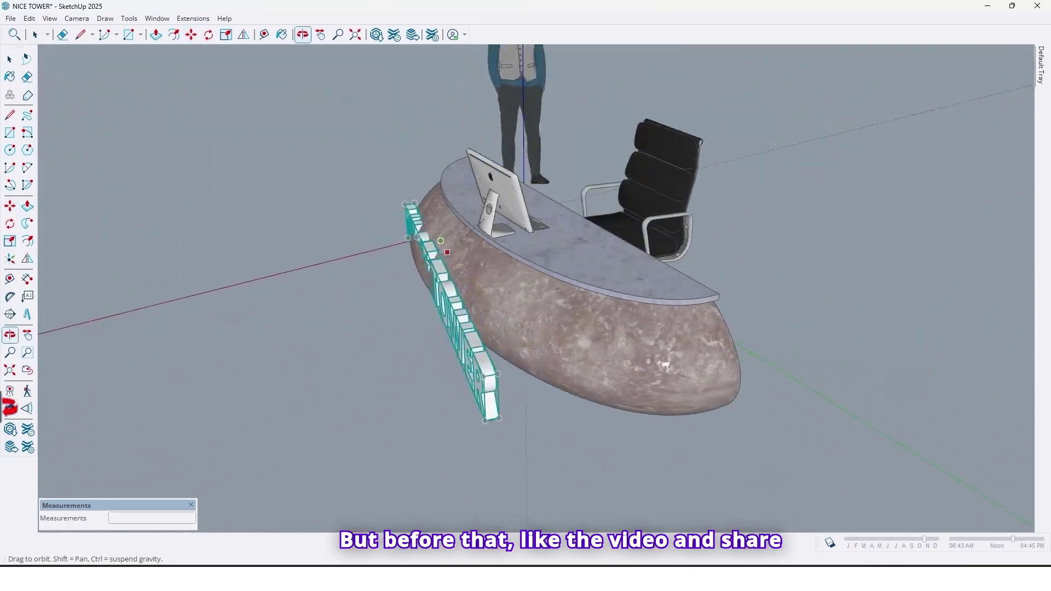
{"action": "mouse_move", "coordinate": [664, 359]}
{"action": "middle_mouse_down"}
{"action": "mouse_move", "coordinate": [442, 223]}
{"action": "mouse_move", "coordinate": [106, 258]}
{"action": "mouse_move", "coordinate": [782, 554]}
{"action": "mouse_move", "coordinate": [736, 284]}
{"action": "mouse_move", "coordinate": [347, 235]}
{"action": "mouse_move", "coordinate": [520, 257]}
{"action": "mouse_move", "coordinate": [383, 351]}
{"action": "mouse_move", "coordinate": [376, 336]}
{"action": "mouse_move", "coordinate": [391, 369]}
{"action": "mouse_move", "coordinate": [383, 312]}
{"action": "mouse_move", "coordinate": [277, 33]}
{"action": "mouse_move", "coordinate": [281, 5]}
{"action": "mouse_move", "coordinate": [1023, 4]}
{"action": "mouse_move", "coordinate": [911, 5]}
{"action": "middle_mouse_up"}
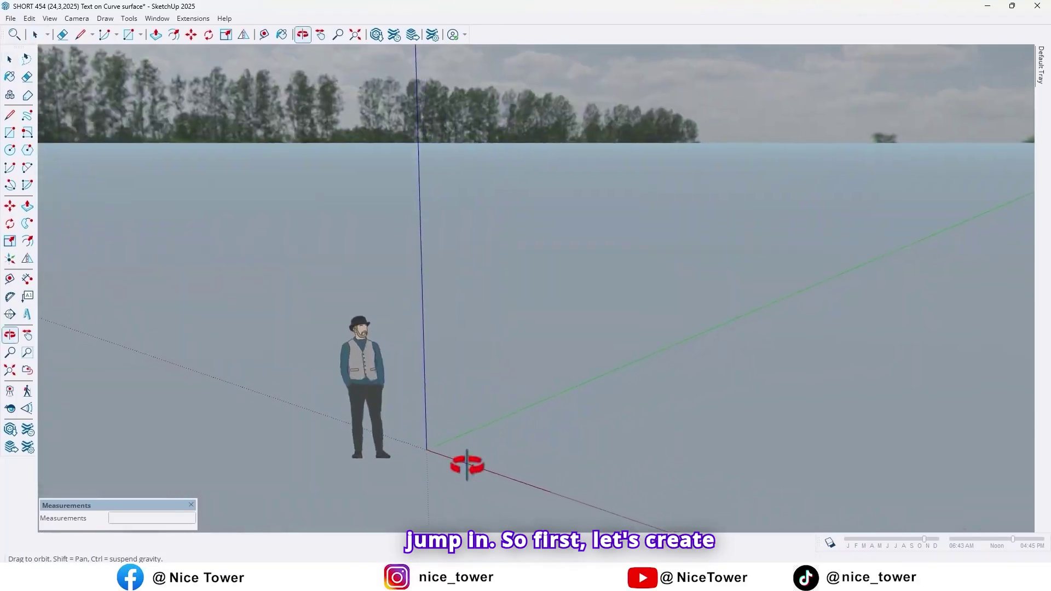
Step: Draw a 50,73 upright rectangle with its first corner at the origin
{"action": "left_click_drag", "start_coordinate": [469, 464], "coordinate": [508, 382]}
{"action": "key", "text": "space"}
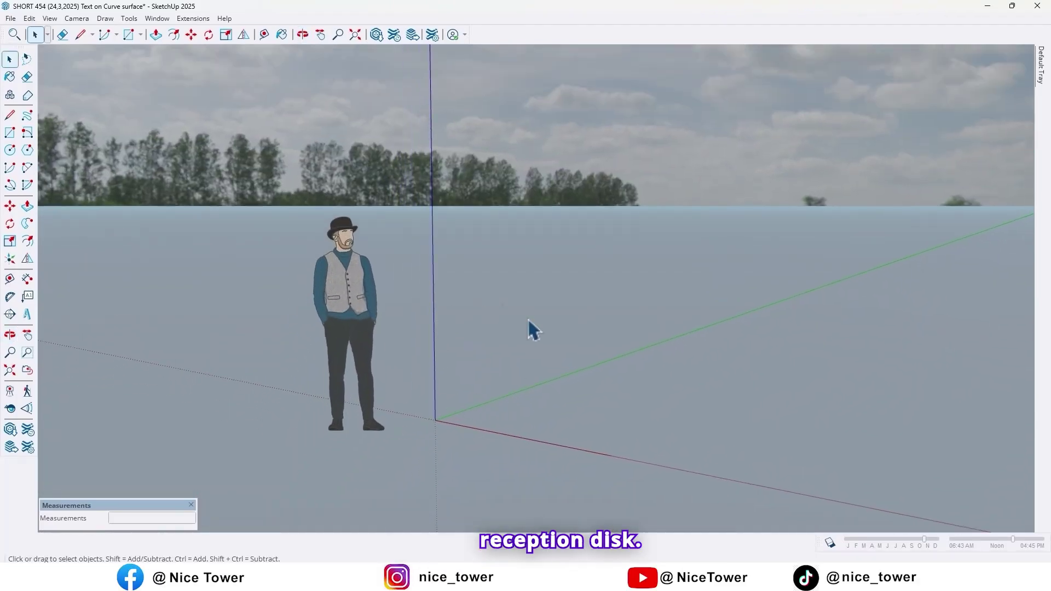
{"action": "scroll", "coordinate": [439, 416], "scroll_direction": "up", "scroll_amount": 4}
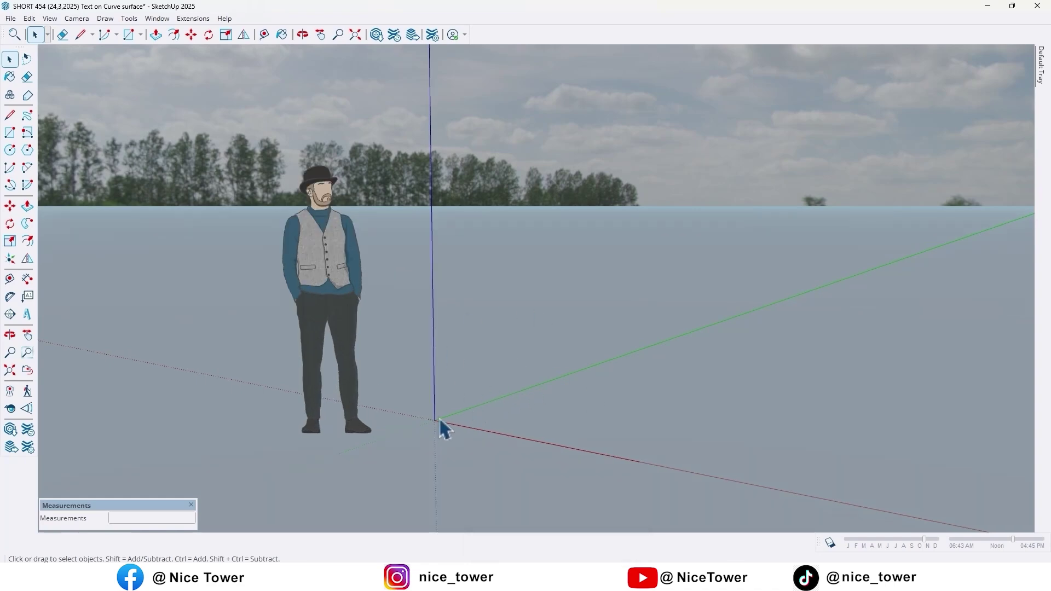
{"action": "middle_click_drag", "start_coordinate": [443, 418], "coordinate": [481, 407]}
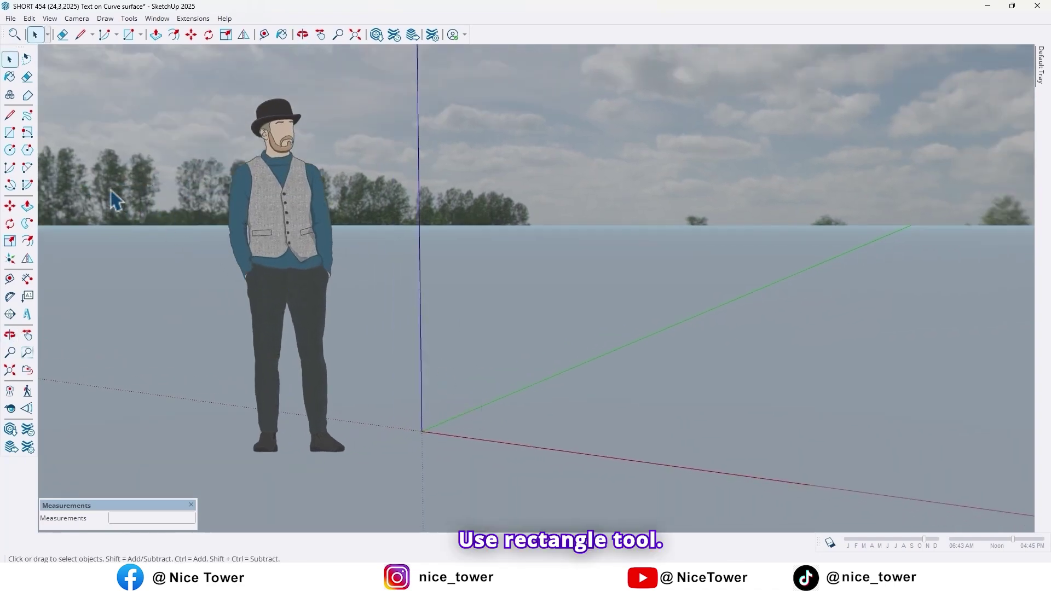
{"action": "scroll", "coordinate": [400, 342], "scroll_direction": "up", "scroll_amount": 4}
{"action": "scroll", "coordinate": [421, 364], "scroll_direction": "down", "scroll_amount": 2}
{"action": "middle_click_drag", "start_coordinate": [417, 349], "coordinate": [401, 271], "text": "shift"}
{"action": "left_click", "coordinate": [429, 436]}
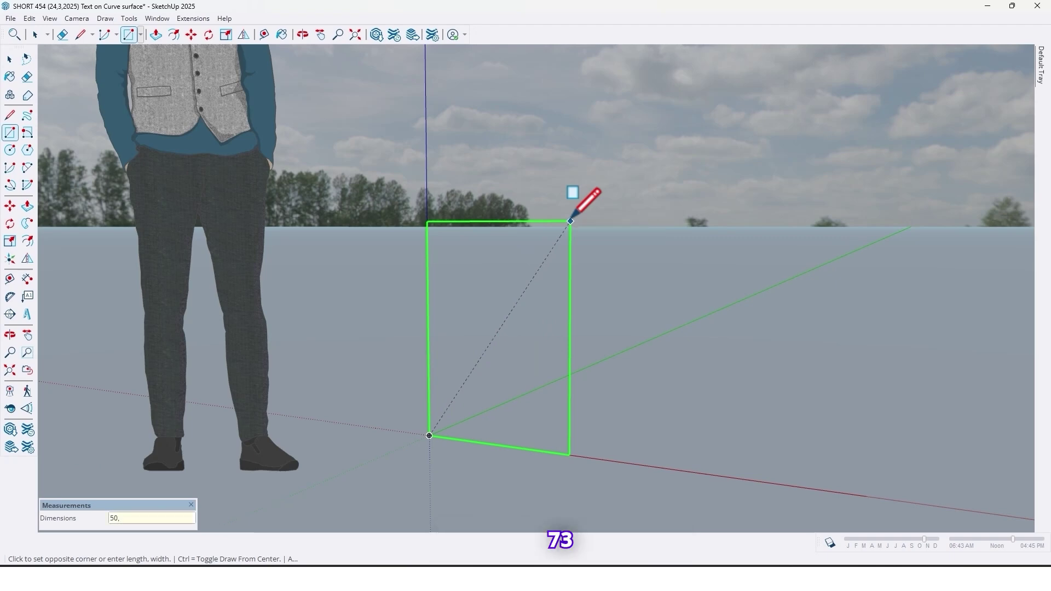
{"action": "type", "text": "50,73"}
{"action": "key", "text": "Return"}
{"action": "scroll", "coordinate": [516, 374], "scroll_direction": "up", "scroll_amount": 3}
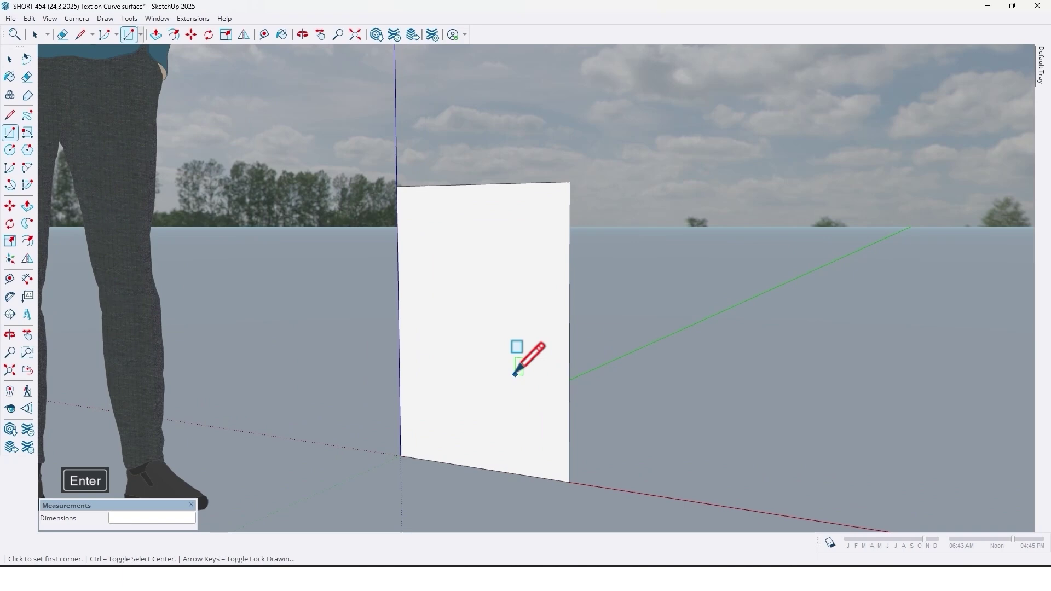
{"action": "middle_click_drag", "start_coordinate": [516, 373], "coordinate": [539, 357]}
Step: Enable the BZ_Toolbar and move it beside the other tools
{"action": "right_click", "coordinate": [389, 33]}
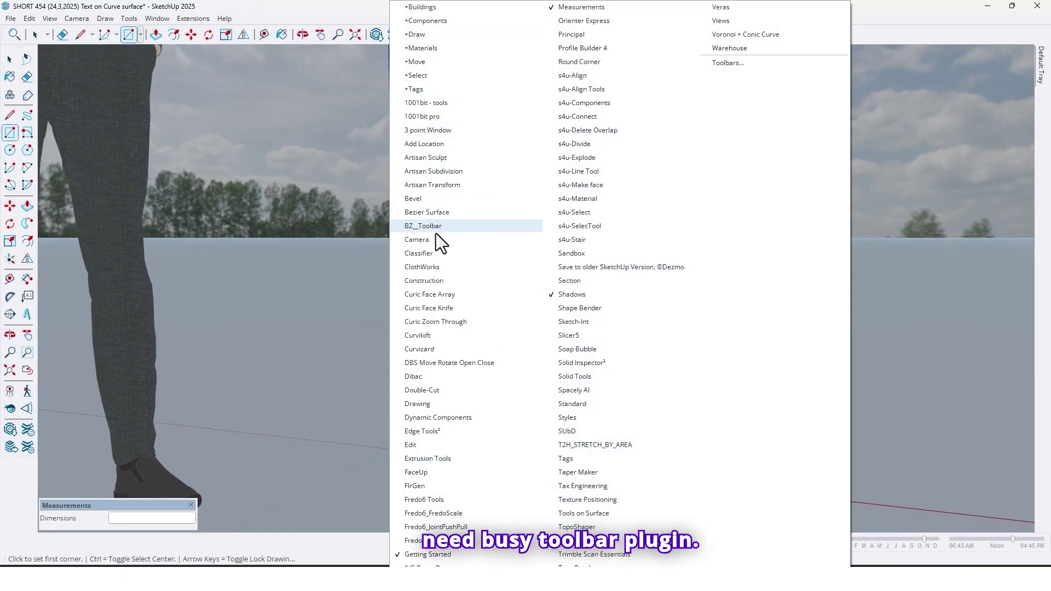
{"action": "left_click", "coordinate": [421, 227]}
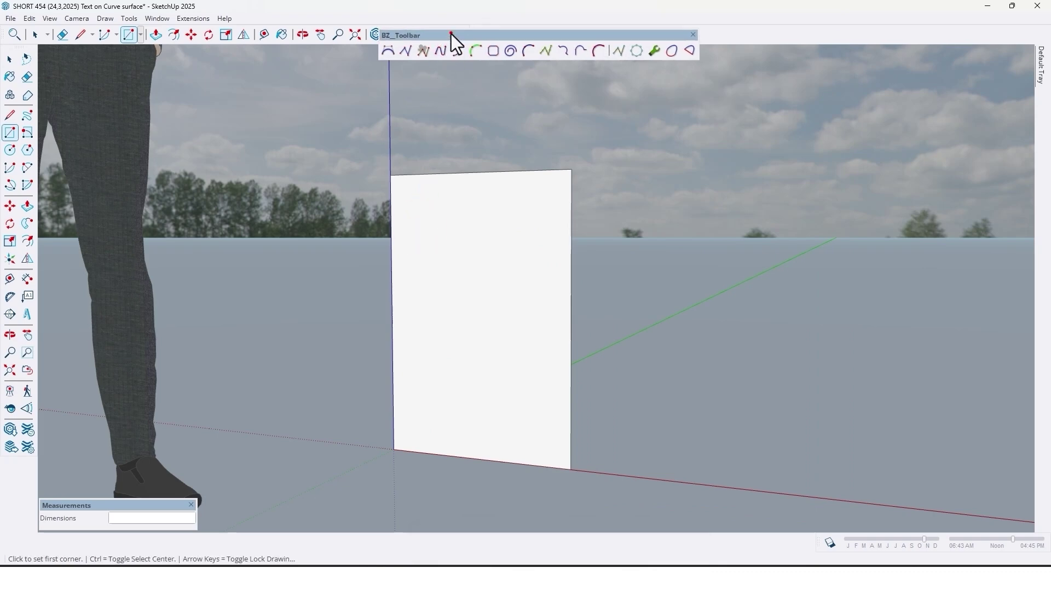
{"action": "mouse_move", "coordinate": [451, 34]}
{"action": "left_mouse_down"}
{"action": "mouse_move", "coordinate": [316, 93]}
{"action": "mouse_move", "coordinate": [150, 40]}
{"action": "mouse_move", "coordinate": [117, 45]}
{"action": "left_mouse_up"}
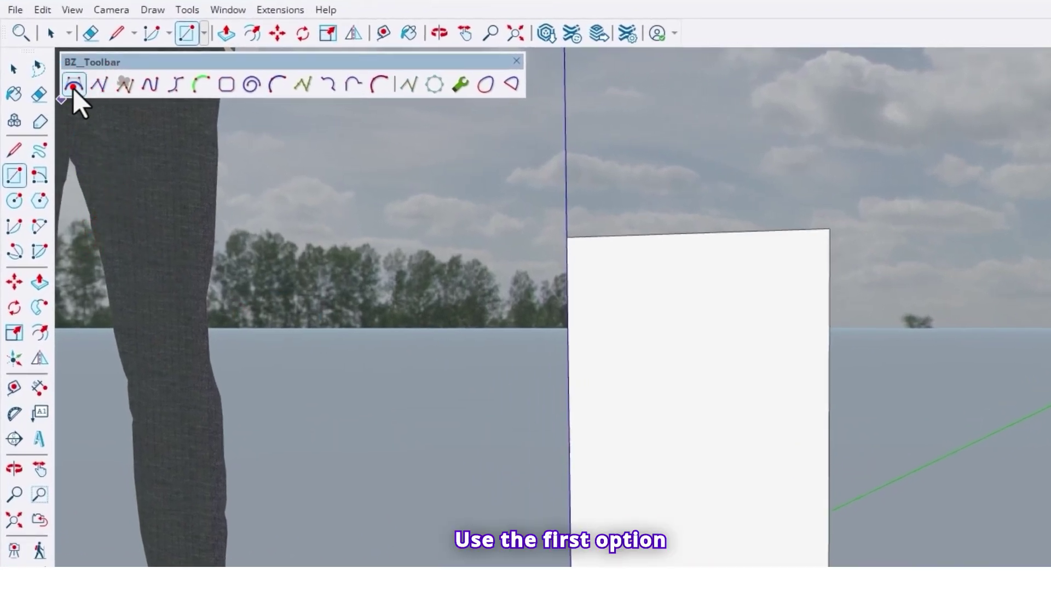
Step: Draw a Classic Bezier curve from the top-left to bottom-left corner, bulging right
{"action": "left_click", "coordinate": [73, 85]}
{"action": "left_click", "coordinate": [568, 238]}
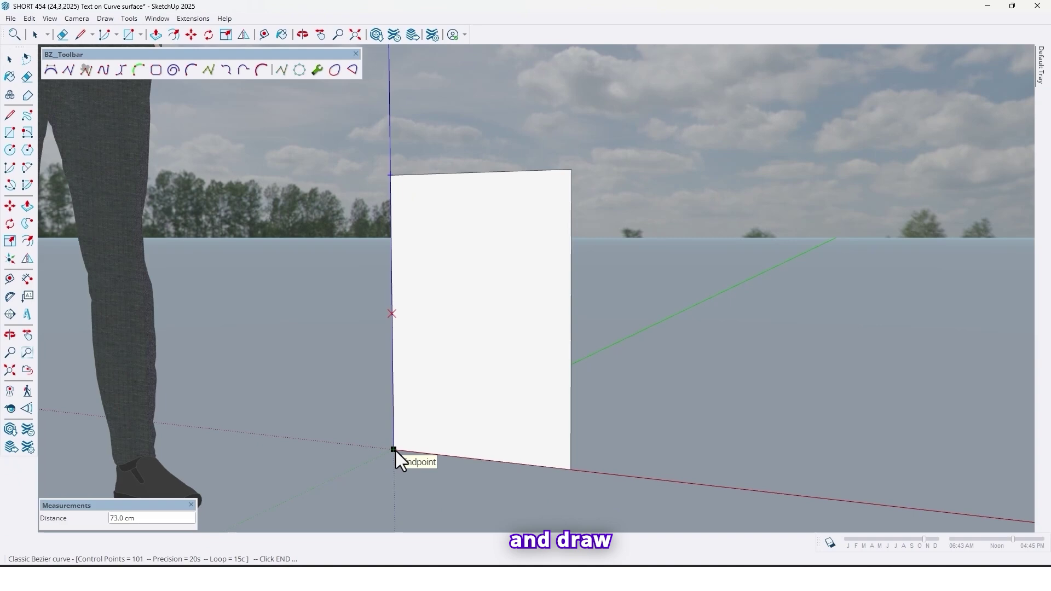
{"action": "left_click", "coordinate": [394, 449]}
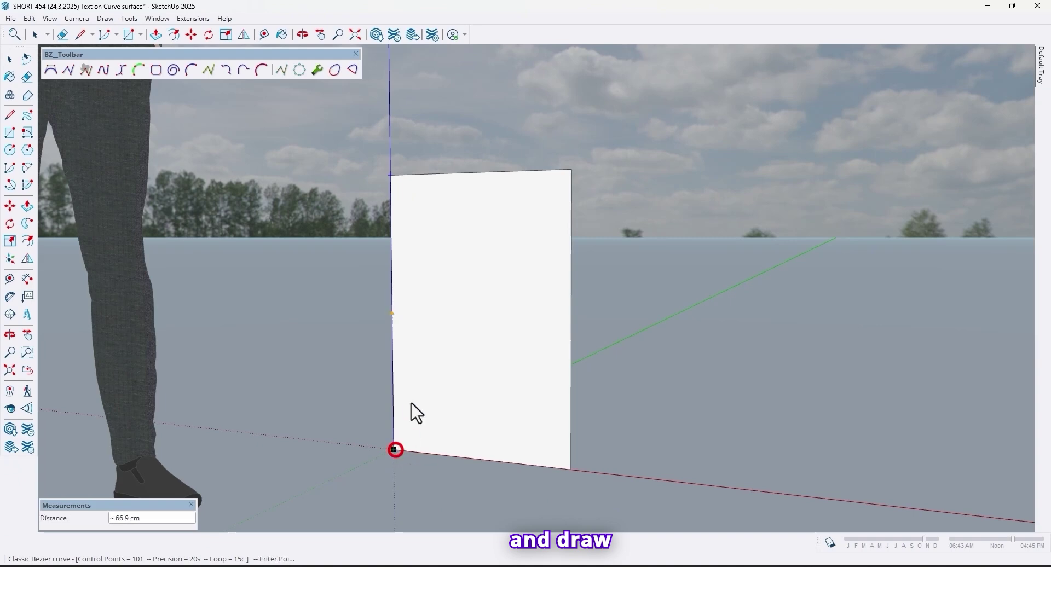
{"action": "left_click", "coordinate": [571, 273]}
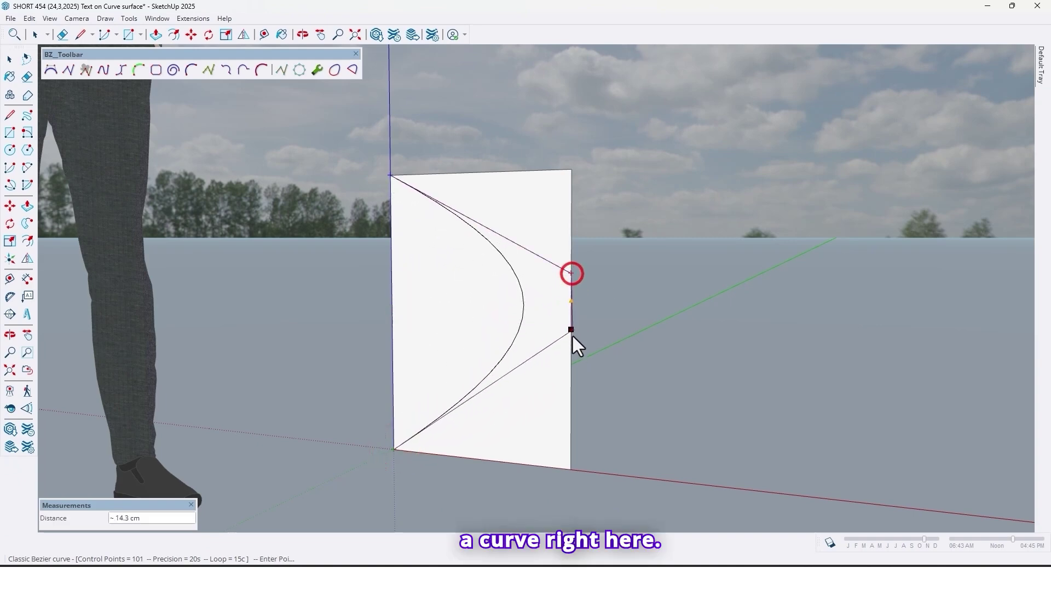
{"action": "double_click", "coordinate": [571, 410]}
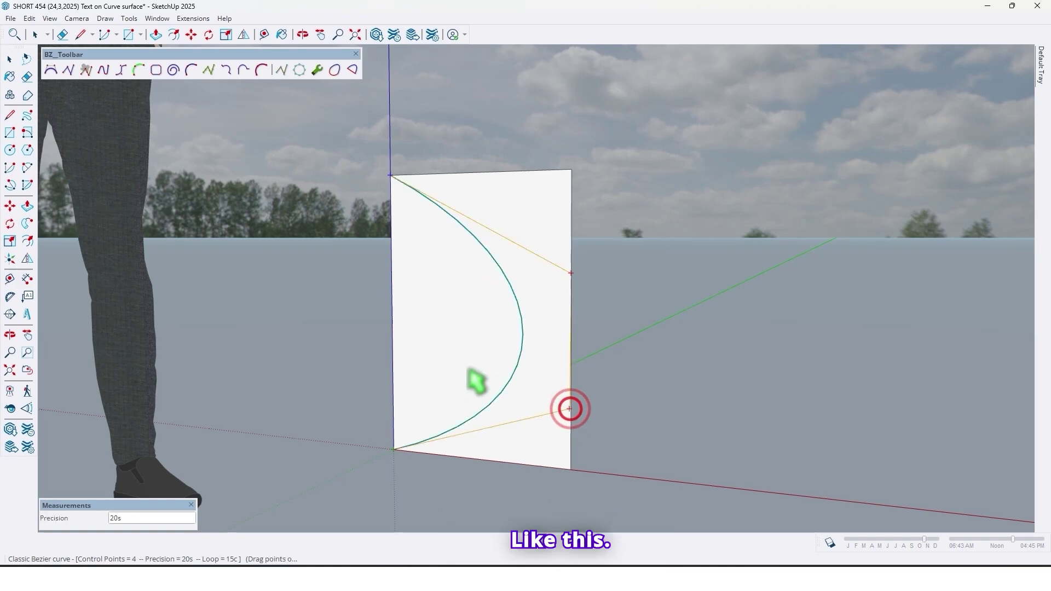
{"action": "middle_click_drag", "start_coordinate": [570, 409], "coordinate": [508, 328]}
Step: Set the Bezier curve's precision to 50 segments
{"action": "type", "text": "50s"}
{"action": "key", "text": "Return"}
{"action": "middle_click_drag", "start_coordinate": [454, 419], "coordinate": [477, 390], "text": "shift"}
{"action": "key", "text": "space"}
Step: Draw two lines from the left edge to the curve, near the bottom and top
{"action": "scroll", "coordinate": [477, 394], "scroll_direction": "up", "scroll_amount": 2}
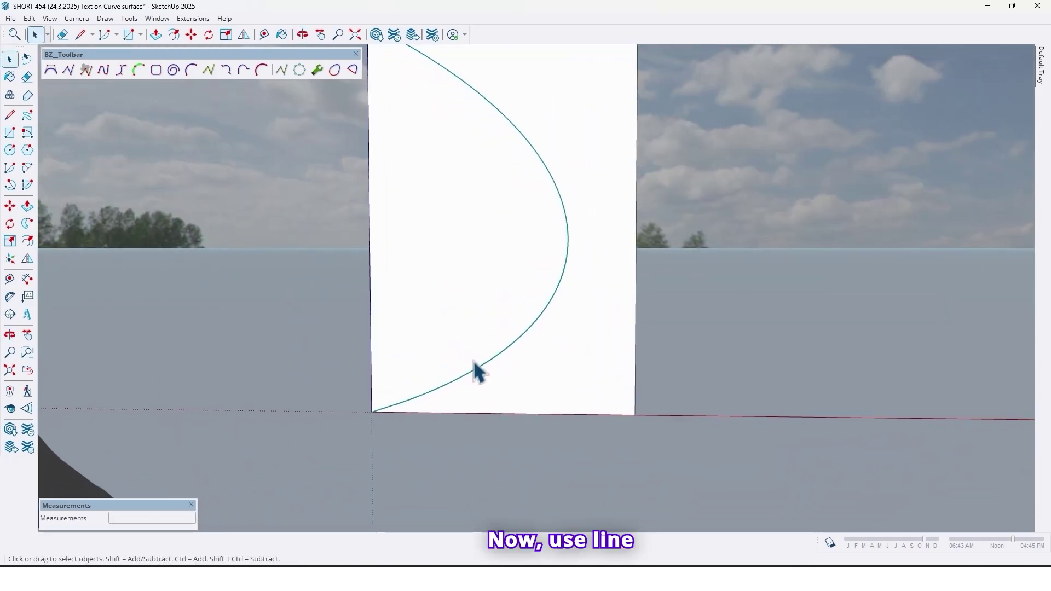
{"action": "key", "text": "l"}
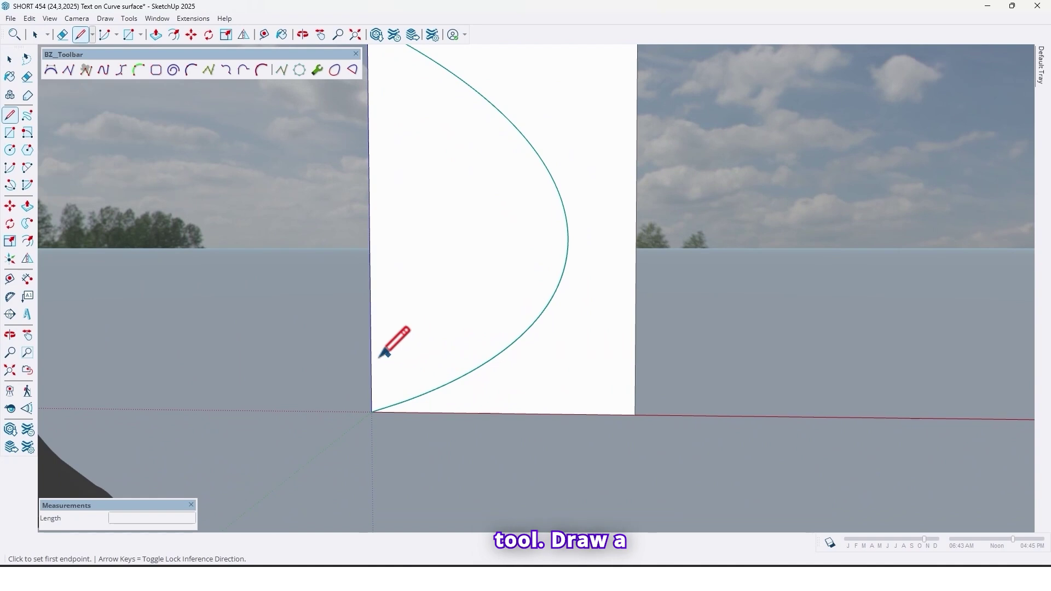
{"action": "left_click", "coordinate": [370, 384]}
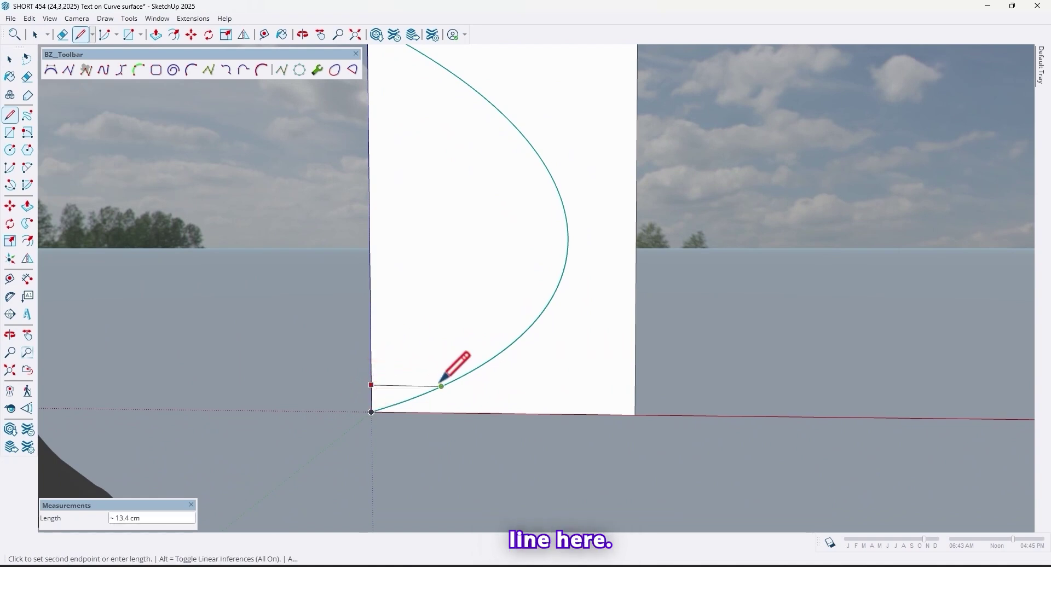
{"action": "left_click", "coordinate": [487, 389]}
{"action": "scroll", "coordinate": [468, 350], "scroll_direction": "down", "scroll_amount": 3}
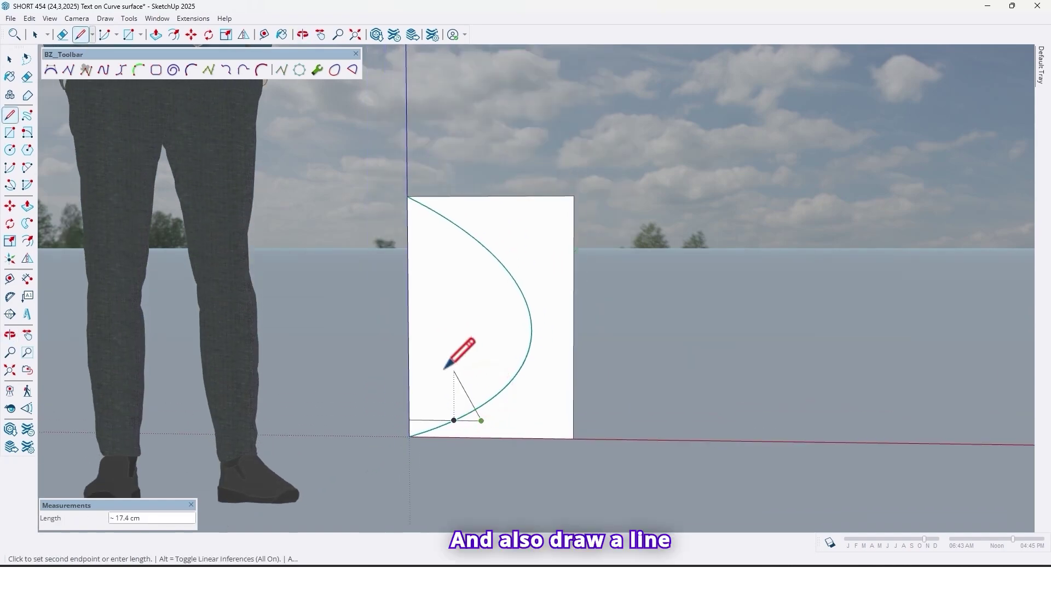
{"action": "key", "text": "space"}
{"action": "scroll", "coordinate": [433, 222], "scroll_direction": "up", "scroll_amount": 3}
{"action": "key", "text": "l"}
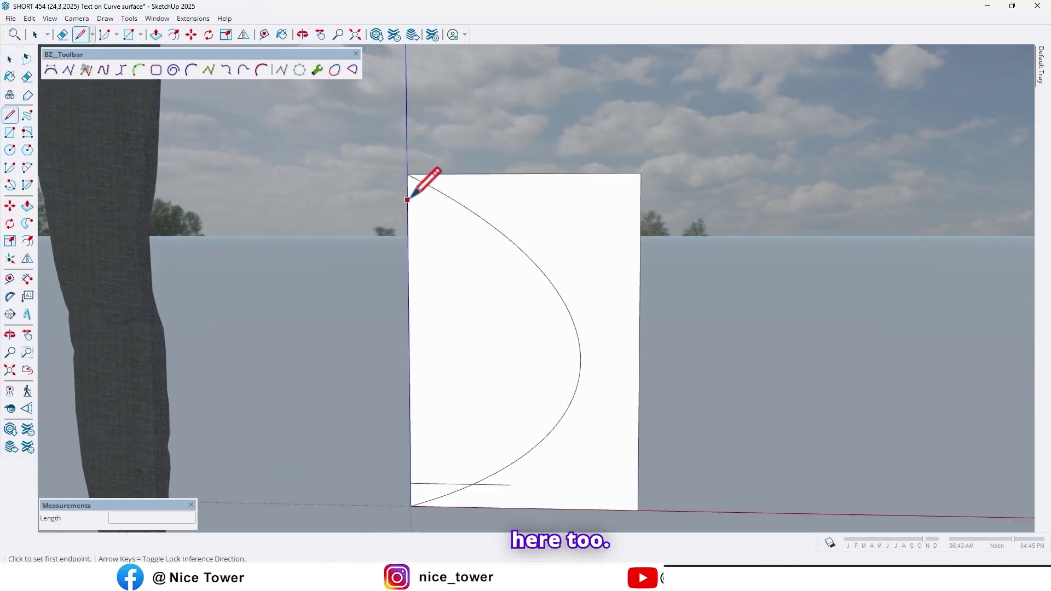
{"action": "left_click", "coordinate": [407, 202]}
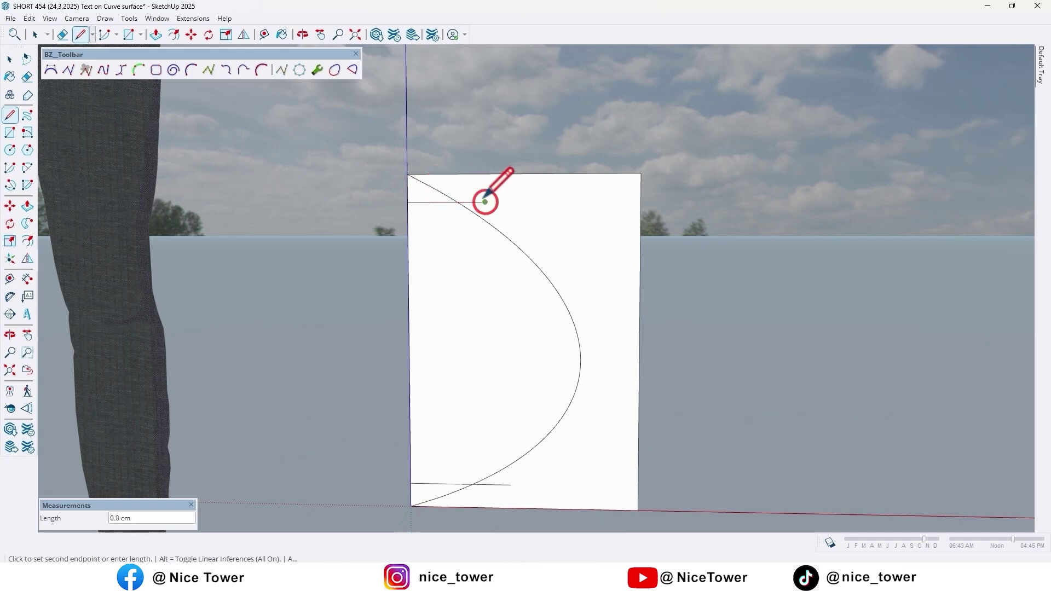
{"action": "key", "text": "space"}
{"action": "scroll", "coordinate": [485, 202], "scroll_direction": "down", "scroll_amount": 3}
Step: Copy the curved face, then delete the whole panel with its lines
{"action": "left_click", "coordinate": [493, 297]}
{"action": "middle_click_drag", "start_coordinate": [440, 310], "coordinate": [502, 290]}
{"action": "scroll", "coordinate": [460, 304], "scroll_direction": "up", "scroll_amount": 3}
{"action": "key", "text": "ctrl+c"}
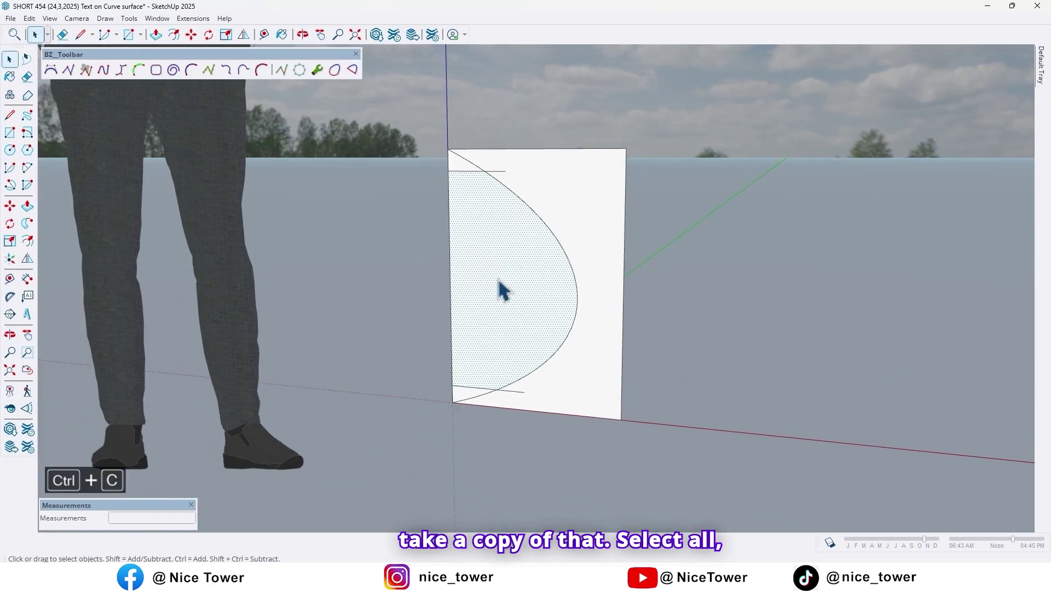
{"action": "triple_click", "coordinate": [500, 282]}
{"action": "key", "text": "Delete"}
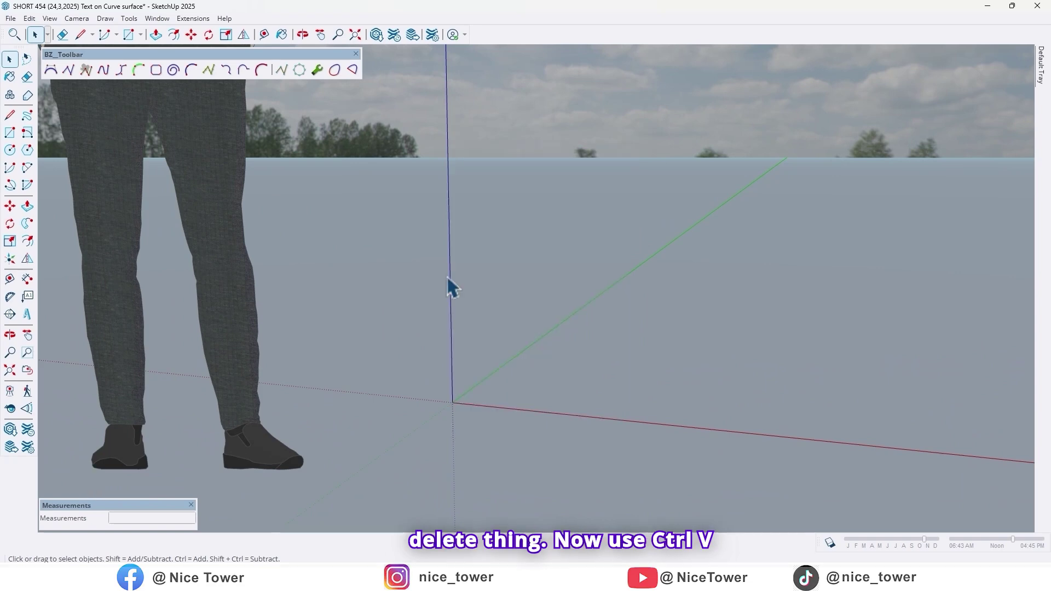
Step: Paste the copied curved face and place it at the origin
{"action": "key", "text": "ctrl+v"}
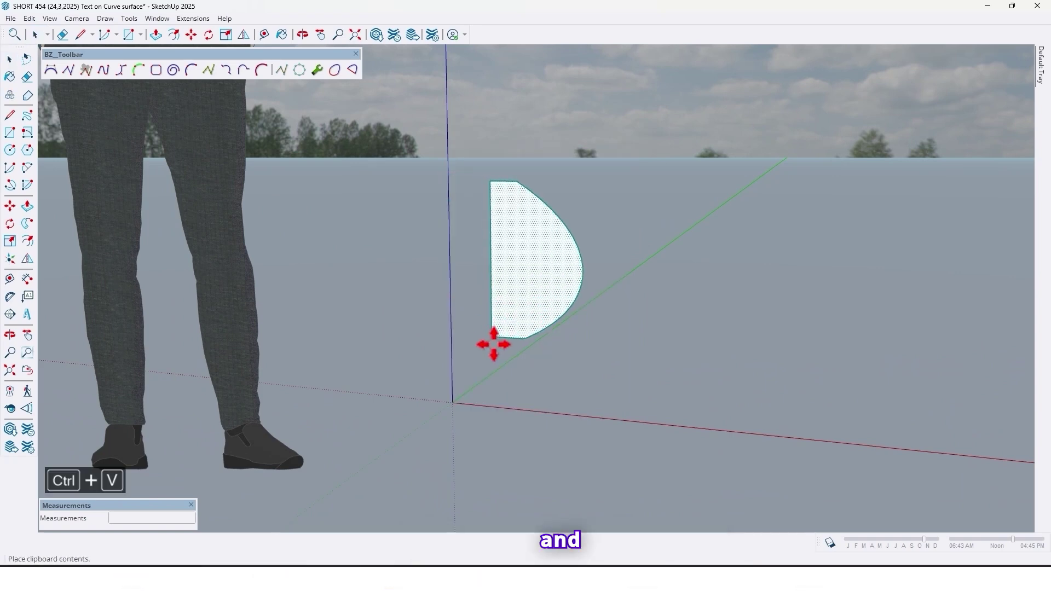
{"action": "left_click", "coordinate": [452, 402]}
{"action": "scroll", "coordinate": [454, 399], "scroll_direction": "up", "scroll_amount": 3}
{"action": "middle_click_drag", "start_coordinate": [463, 400], "coordinate": [495, 408]}
{"action": "scroll", "coordinate": [511, 286], "scroll_direction": "up", "scroll_amount": 2}
{"action": "middle_click_drag", "start_coordinate": [502, 231], "coordinate": [399, 261]}
{"action": "key", "text": "m"}
{"action": "middle_click_drag", "start_coordinate": [160, 278], "coordinate": [570, 227]}
{"action": "key", "text": "space"}
{"action": "left_click", "coordinate": [568, 220]}
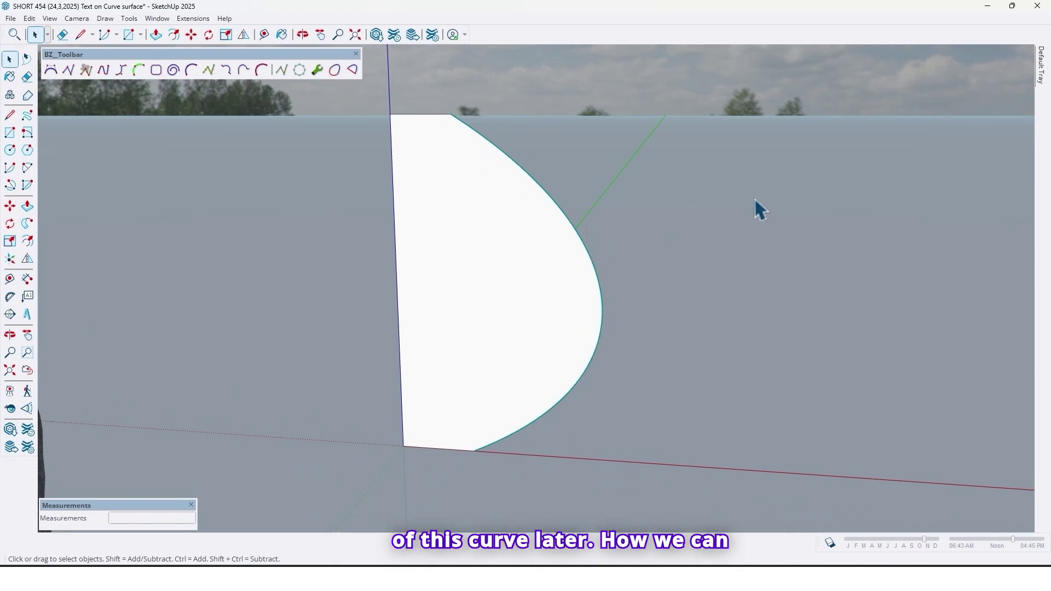
{"action": "mouse_move", "coordinate": [1038, 77]}
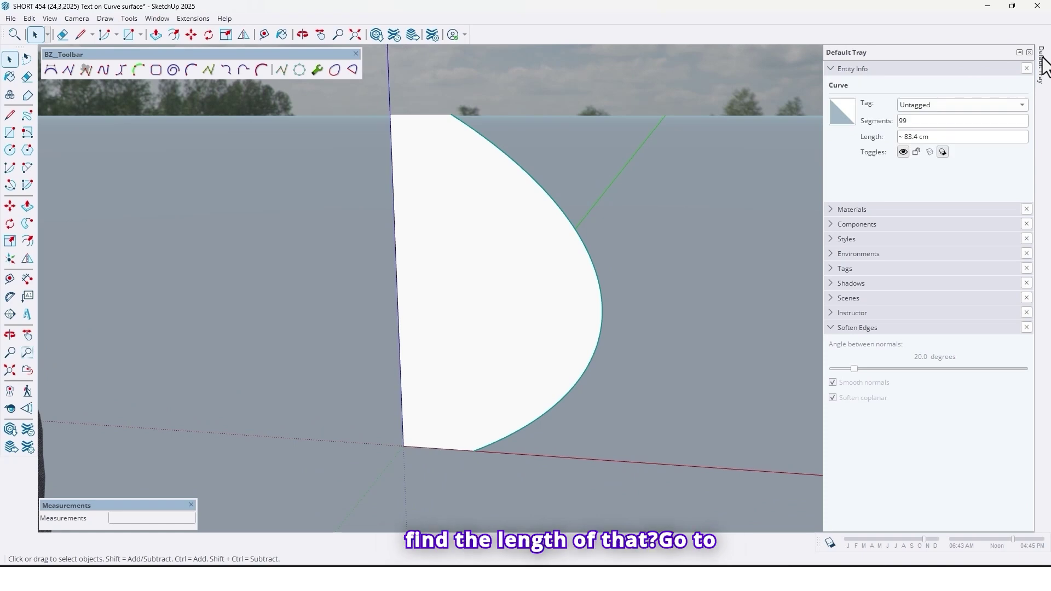
{"action": "left_click", "coordinate": [1019, 52]}
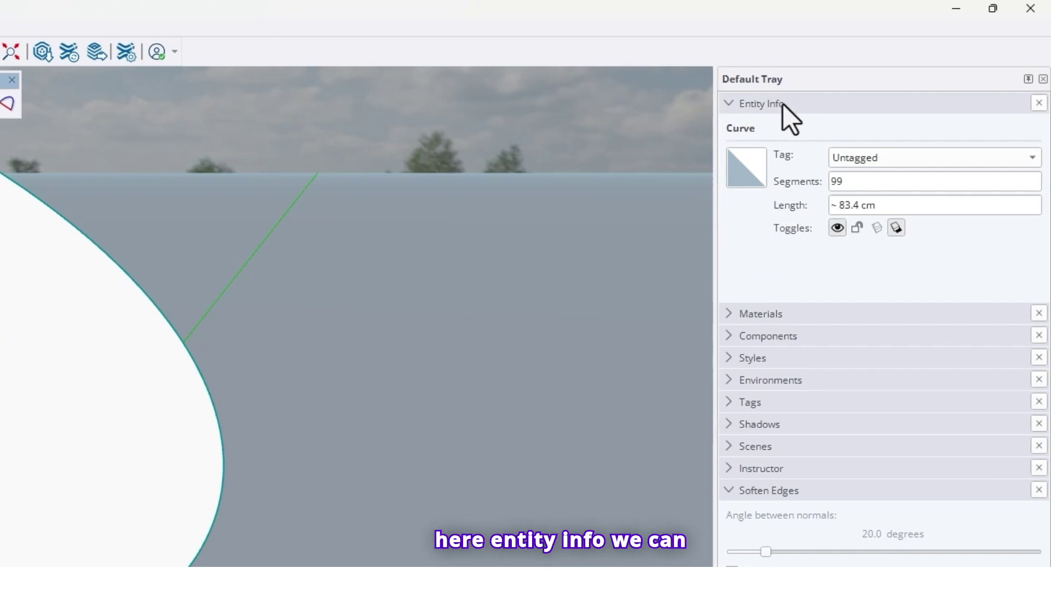
{"action": "left_click", "coordinate": [881, 204]}
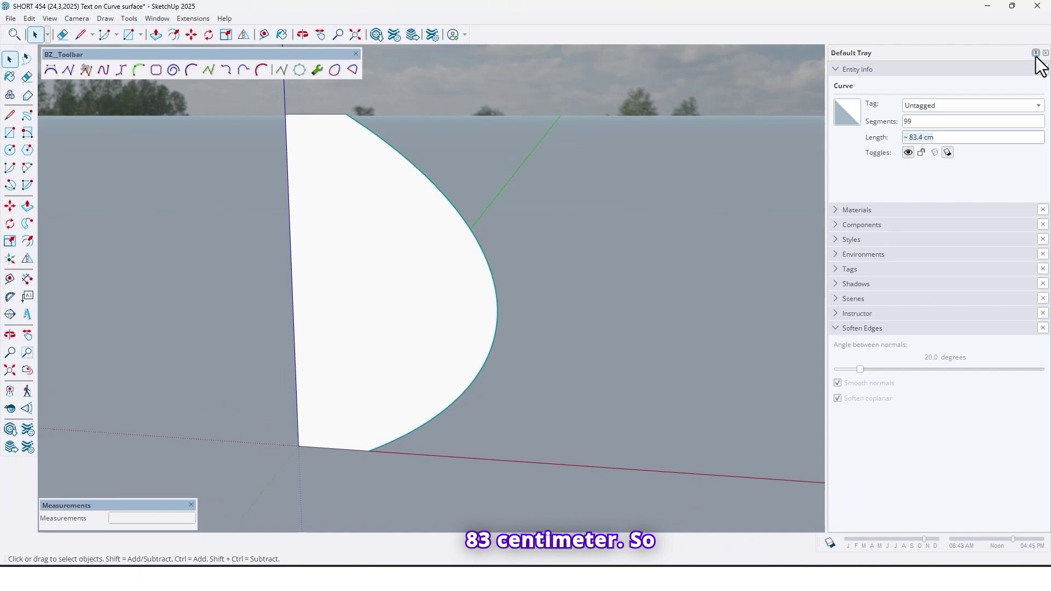
{"action": "left_click", "coordinate": [1036, 54]}
{"action": "scroll", "coordinate": [636, 234], "scroll_direction": "down", "scroll_amount": 3}
{"action": "middle_click_drag", "start_coordinate": [636, 234], "coordinate": [458, 277]}
{"action": "scroll", "coordinate": [567, 313], "scroll_direction": "up", "scroll_amount": 1}
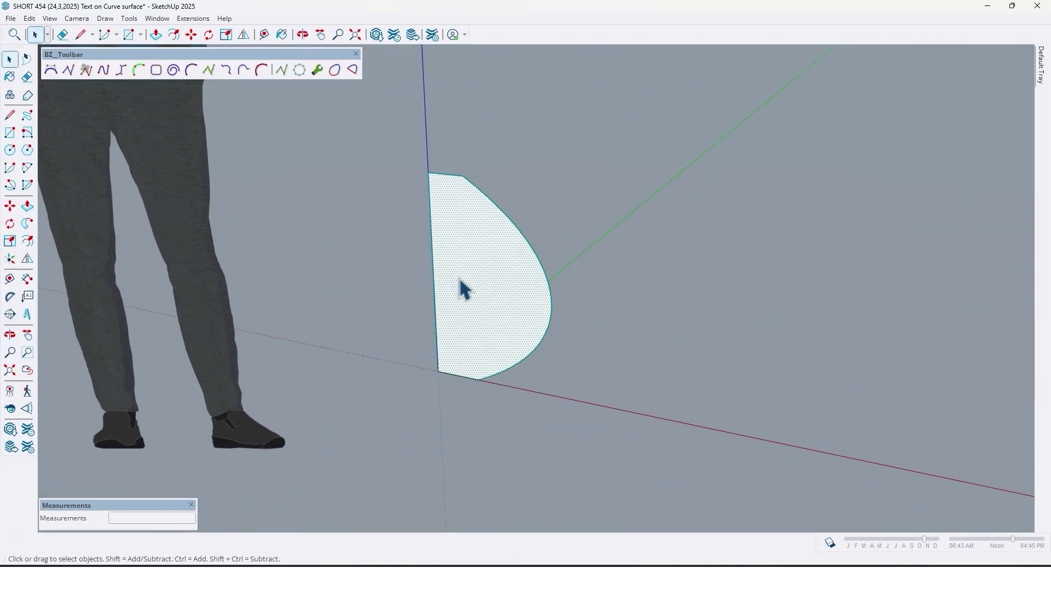
Step: Make the upright curved face a group
{"action": "right_click", "coordinate": [491, 296]}
{"action": "left_click", "coordinate": [533, 129]}
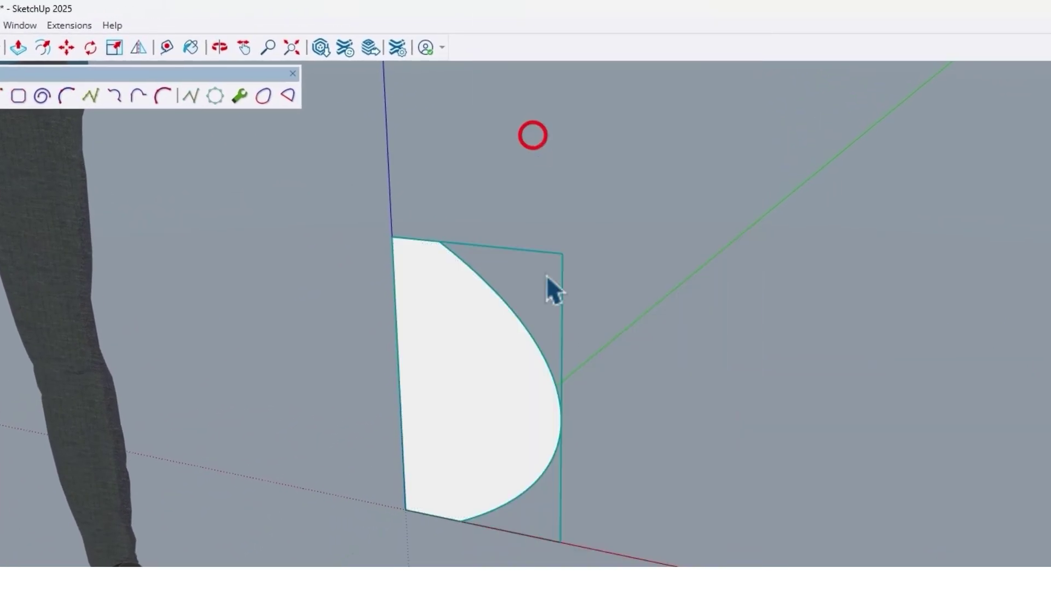
{"action": "scroll", "coordinate": [556, 315], "scroll_direction": "down", "scroll_amount": 3}
{"action": "middle_click_drag", "start_coordinate": [530, 386], "coordinate": [477, 427]}
{"action": "scroll", "coordinate": [471, 427], "scroll_direction": "up", "scroll_amount": 2}
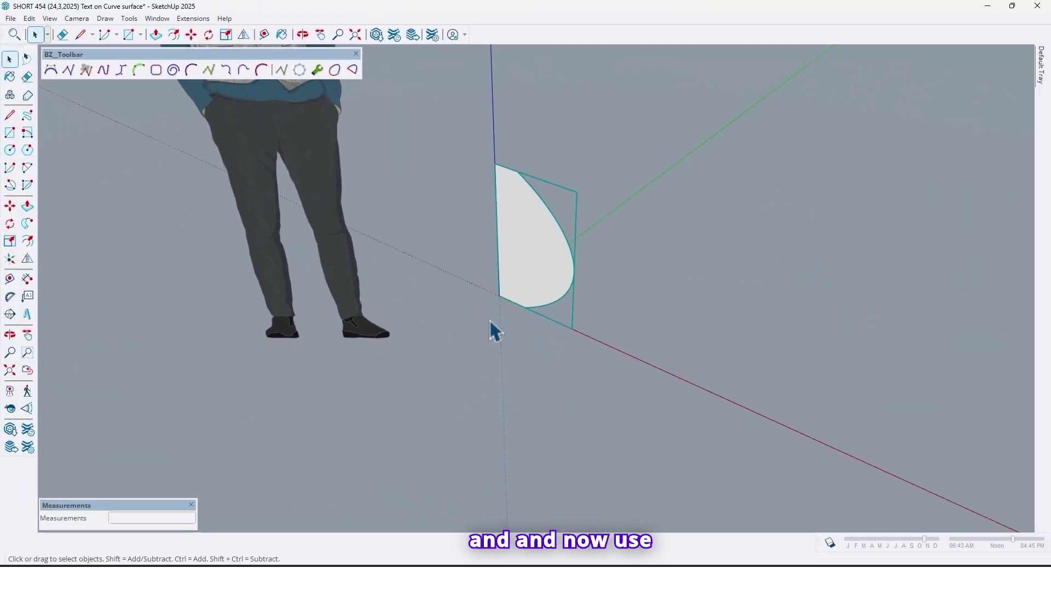
Step: Draw a 100-sided, radius 100 circle flat on the ground, centred on the origin
{"action": "left_click", "coordinate": [11, 151]}
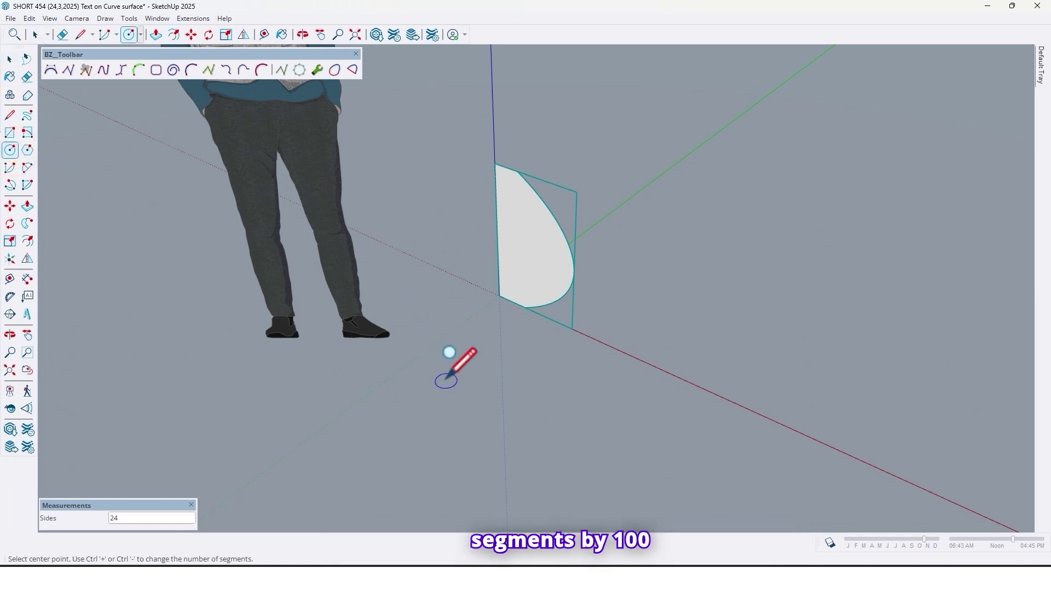
{"action": "type", "text": "100"}
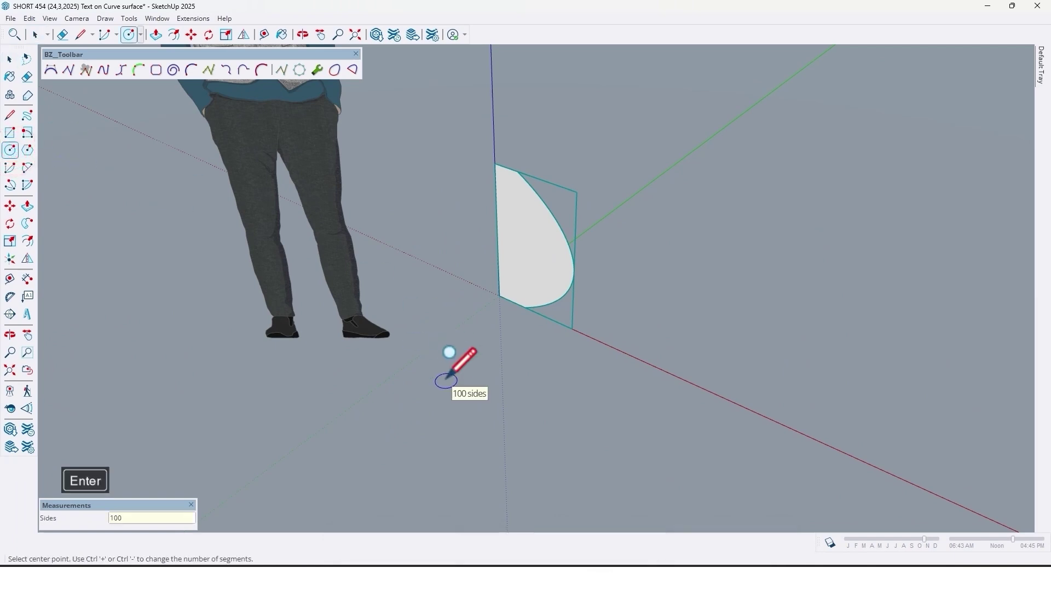
{"action": "left_click", "coordinate": [499, 295]}
{"action": "key", "text": "shift"}
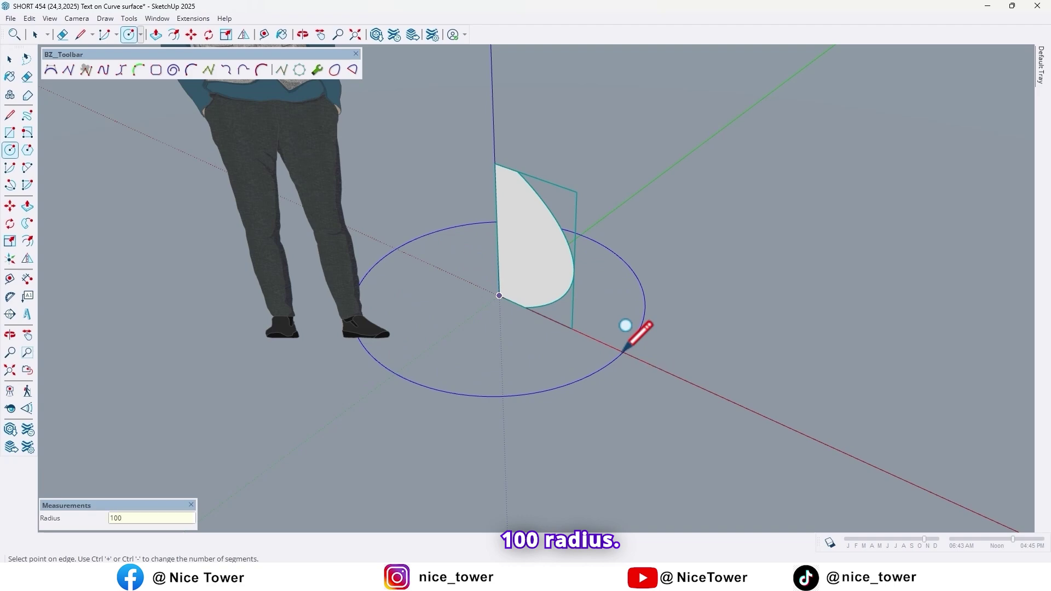
{"action": "key", "text": "Return"}
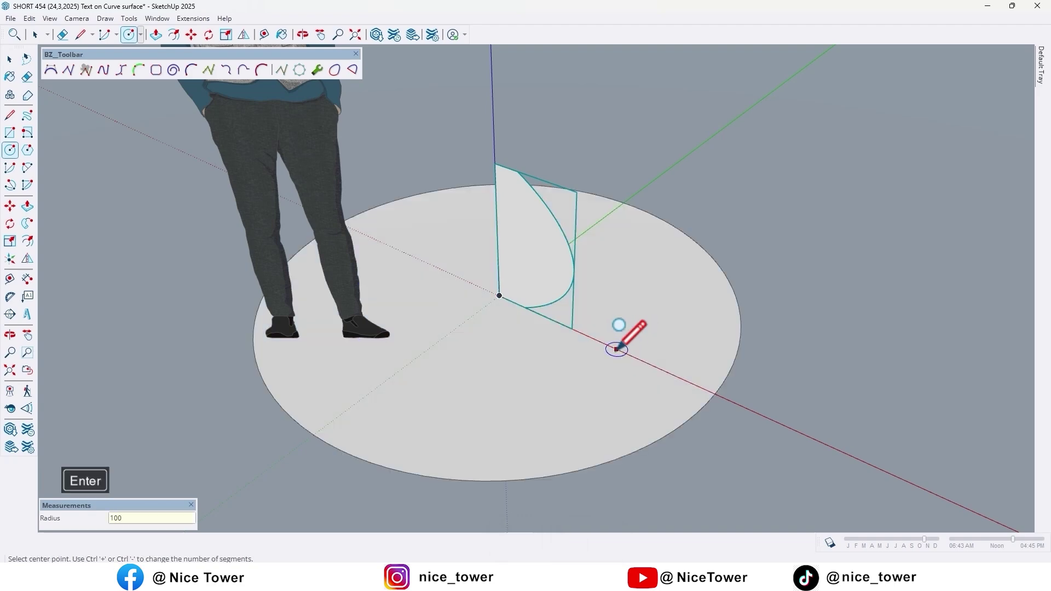
Step: Select the circle with its edges and scale it about its centre toward 0.37
{"action": "key", "text": "space"}
{"action": "left_click", "coordinate": [586, 381]}
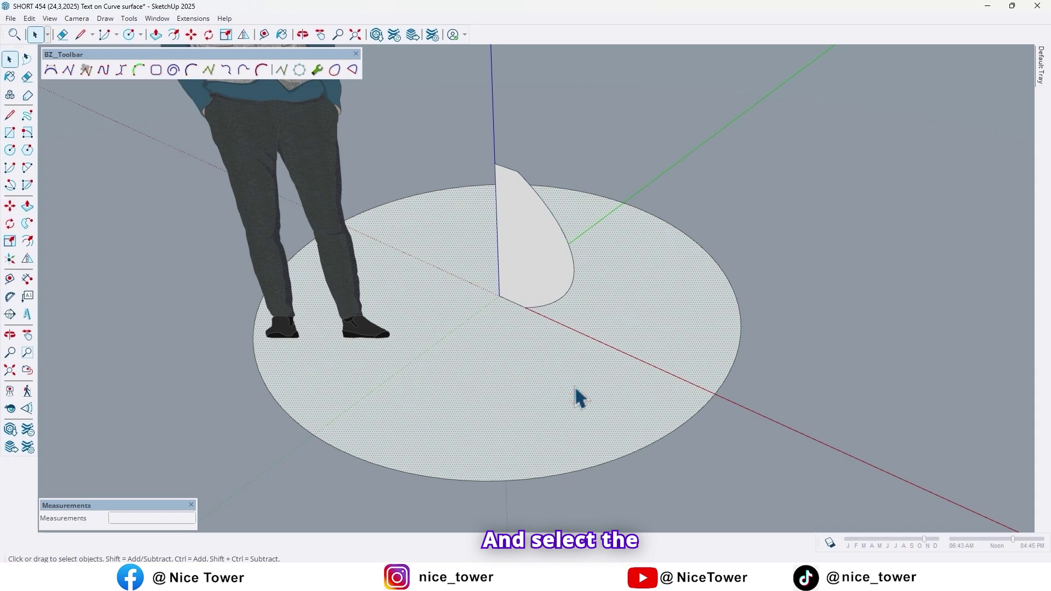
{"action": "double_click", "coordinate": [576, 389]}
{"action": "key", "text": "s"}
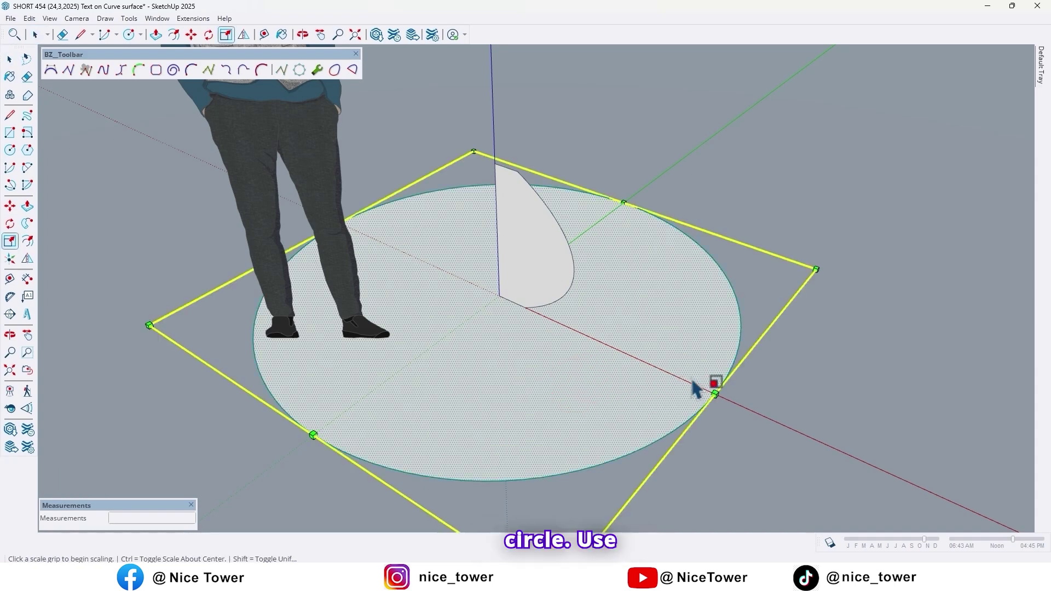
{"action": "key", "text": "space"}
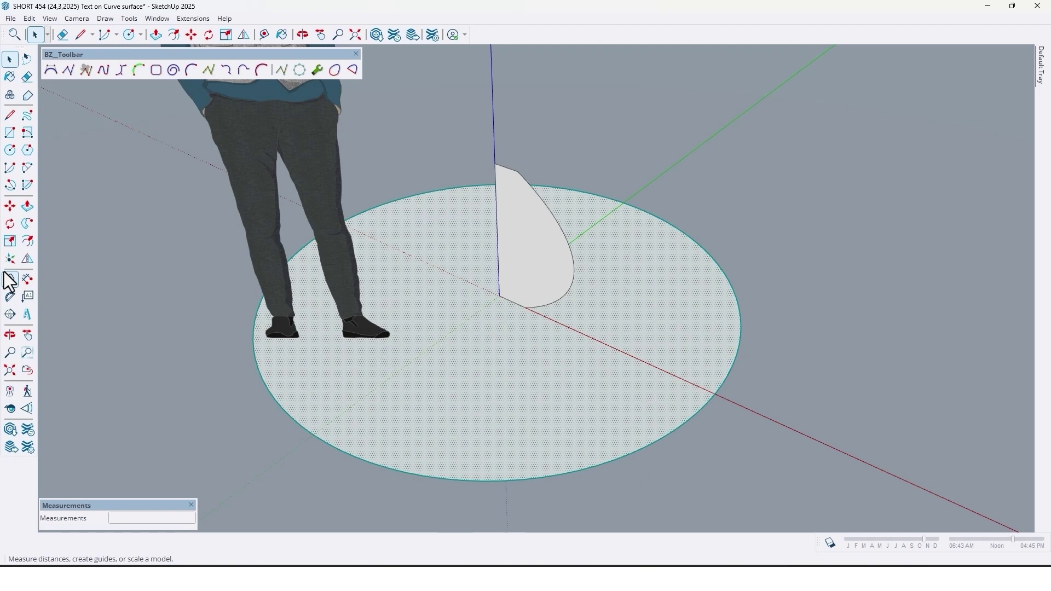
{"action": "left_click", "coordinate": [10, 241]}
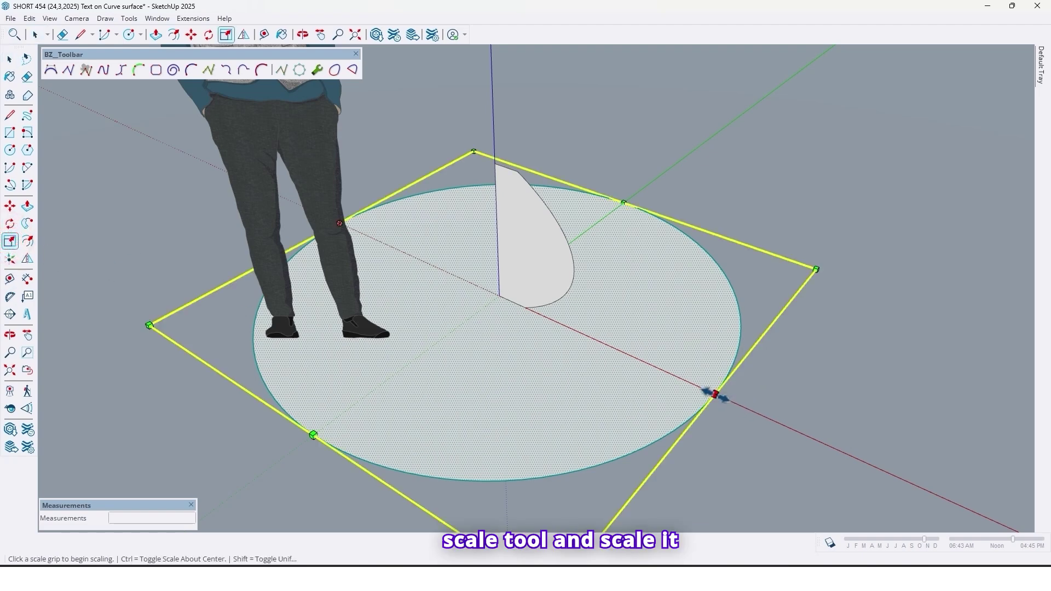
{"action": "left_click", "coordinate": [715, 394]}
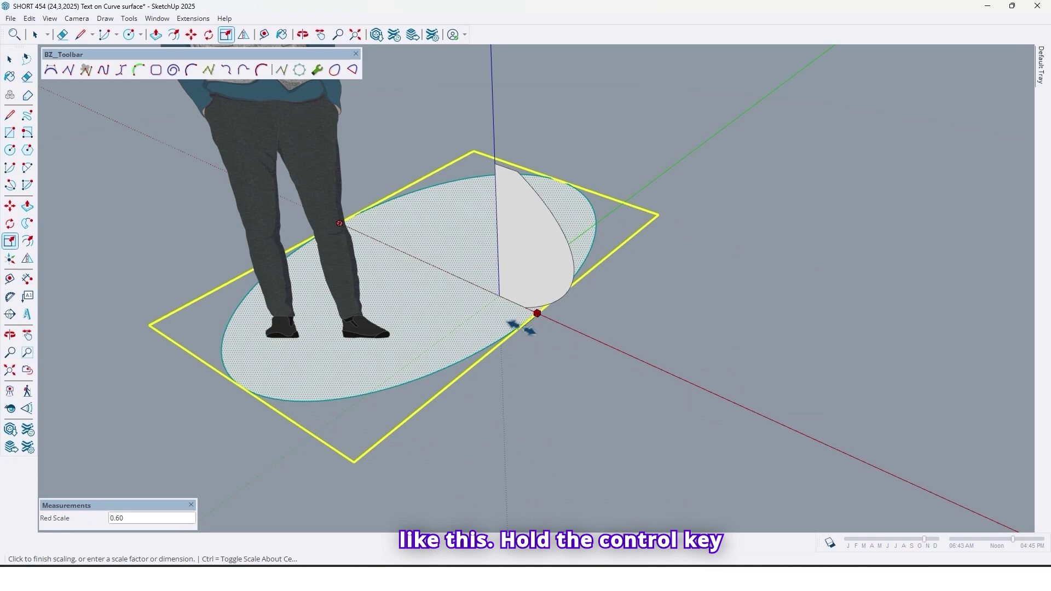
{"action": "key", "text": "ctrl"}
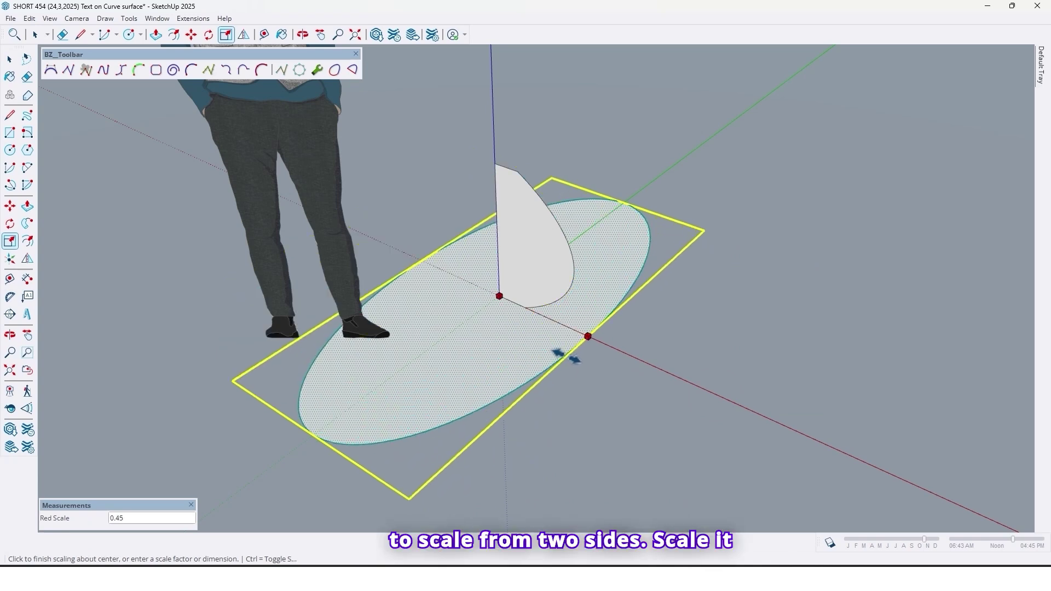
Step: Finish the ellipse and draw a line across it along the green axis
{"action": "left_click", "coordinate": [572, 280]}
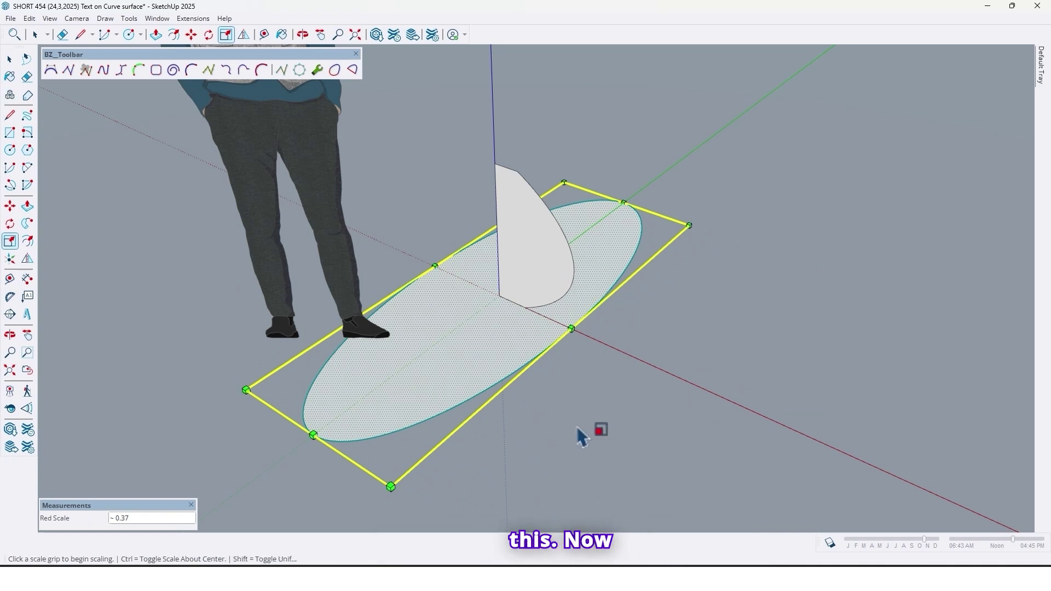
{"action": "key", "text": "l"}
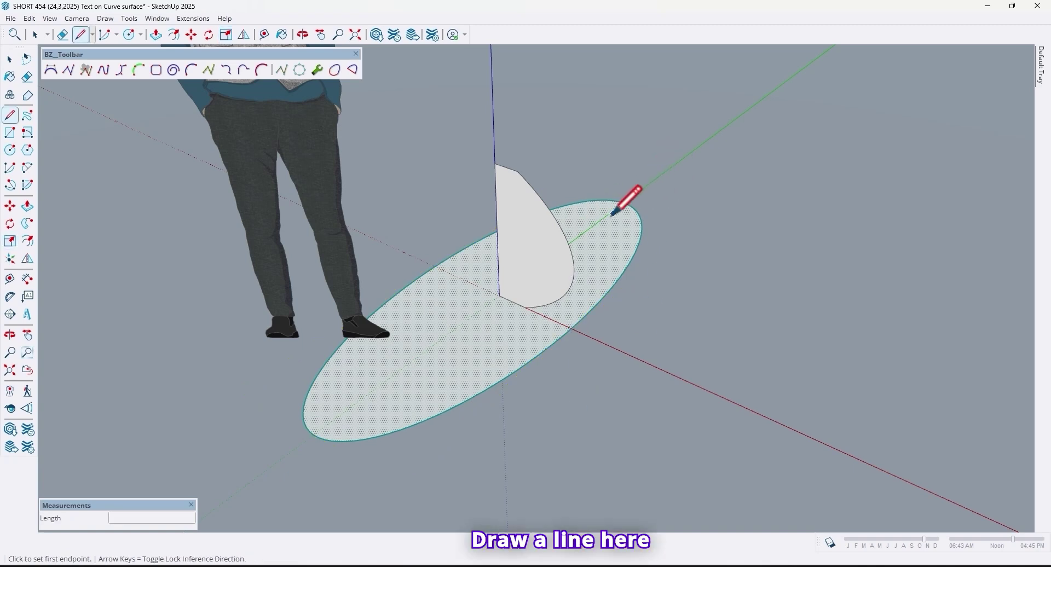
{"action": "left_click", "coordinate": [499, 295]}
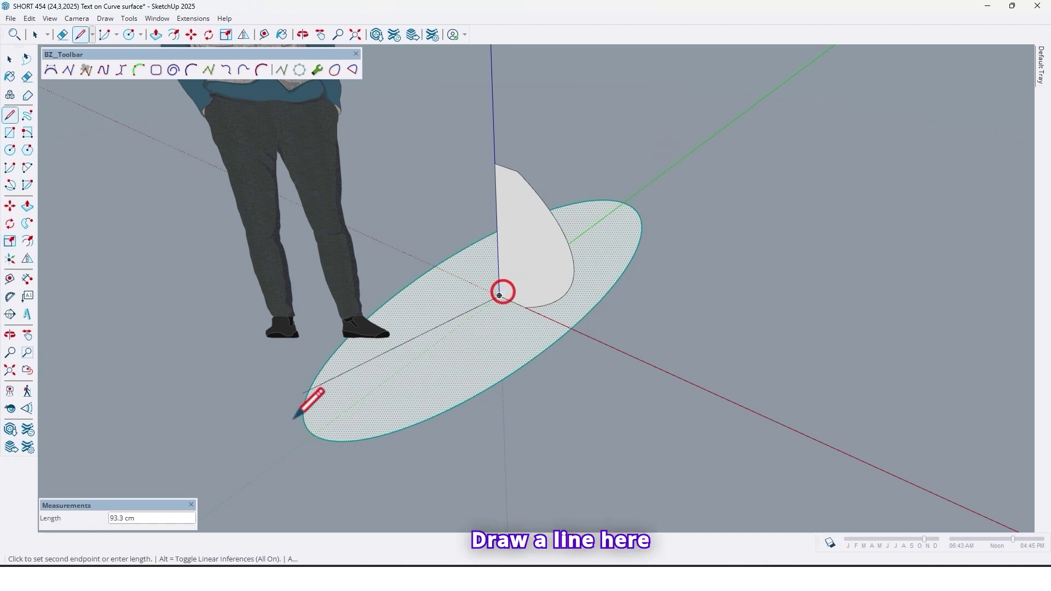
{"action": "middle_click_drag", "start_coordinate": [390, 387], "coordinate": [741, 286]}
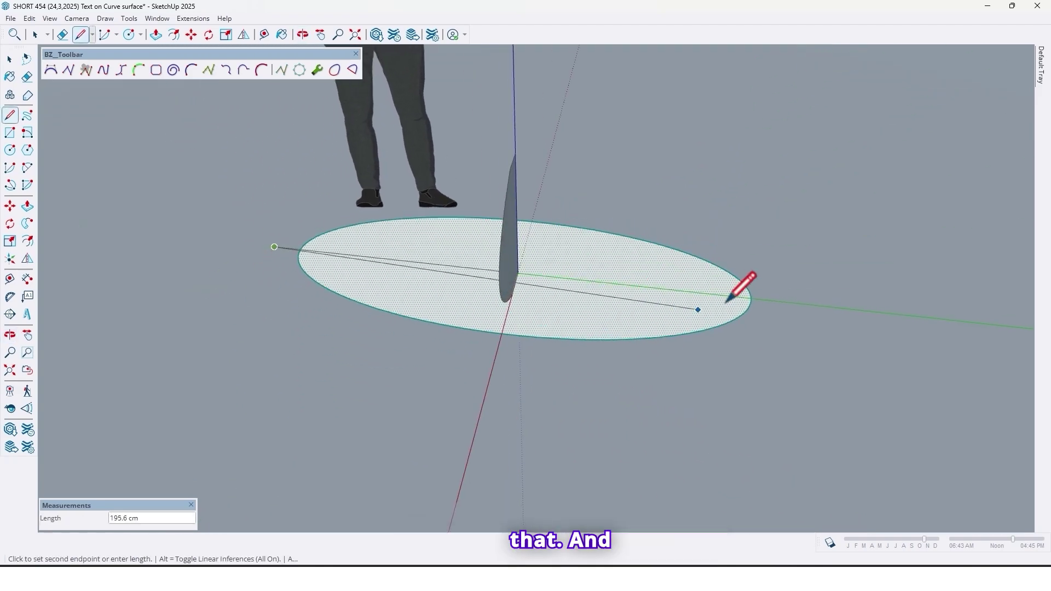
{"action": "left_click", "coordinate": [804, 303]}
Step: Window-select one half of the ellipse and delete it
{"action": "key", "text": "space"}
{"action": "middle_click_drag", "start_coordinate": [804, 303], "coordinate": [570, 309]}
{"action": "left_click_drag", "start_coordinate": [802, 436], "coordinate": [654, 314]}
{"action": "key", "text": "Delete"}
Step: Widen the remaining half-ellipse slightly and select it with its edges
{"action": "middle_click_drag", "start_coordinate": [655, 314], "coordinate": [548, 338]}
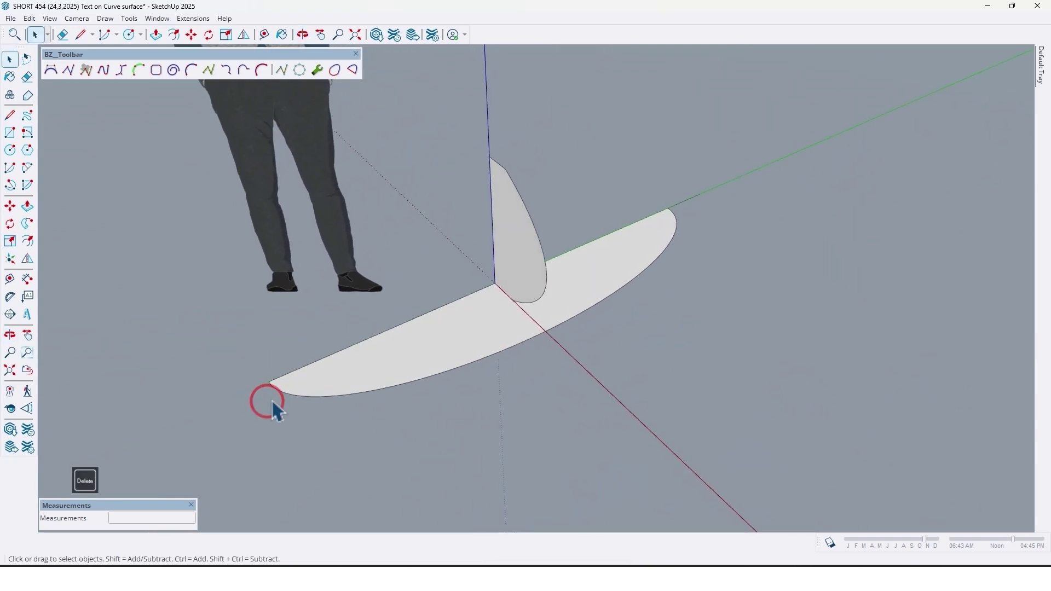
{"action": "middle_click_drag", "start_coordinate": [375, 363], "coordinate": [551, 325]}
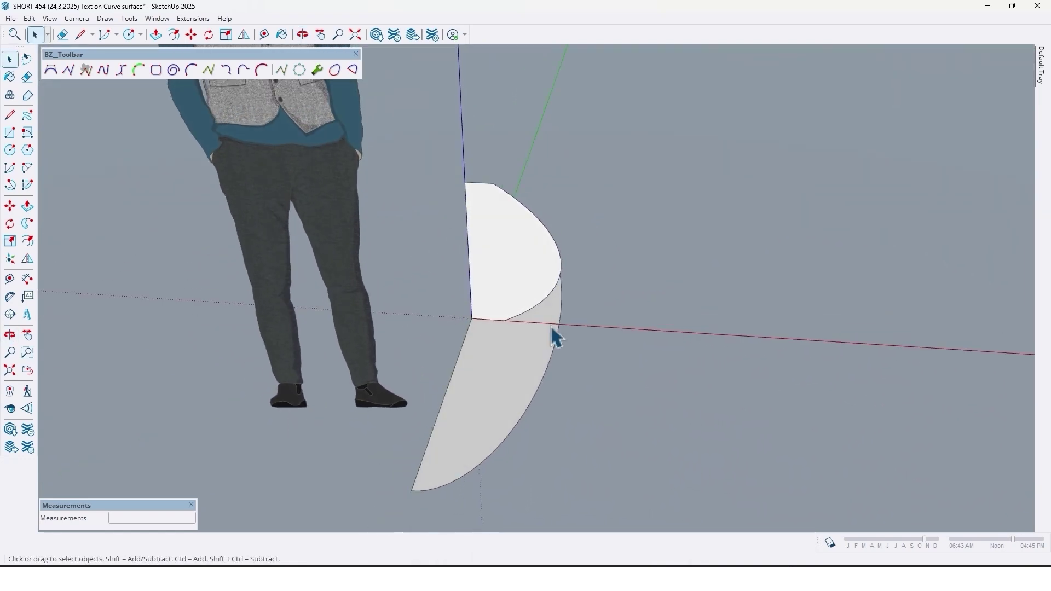
{"action": "left_click", "coordinate": [550, 325]}
{"action": "key", "text": "s"}
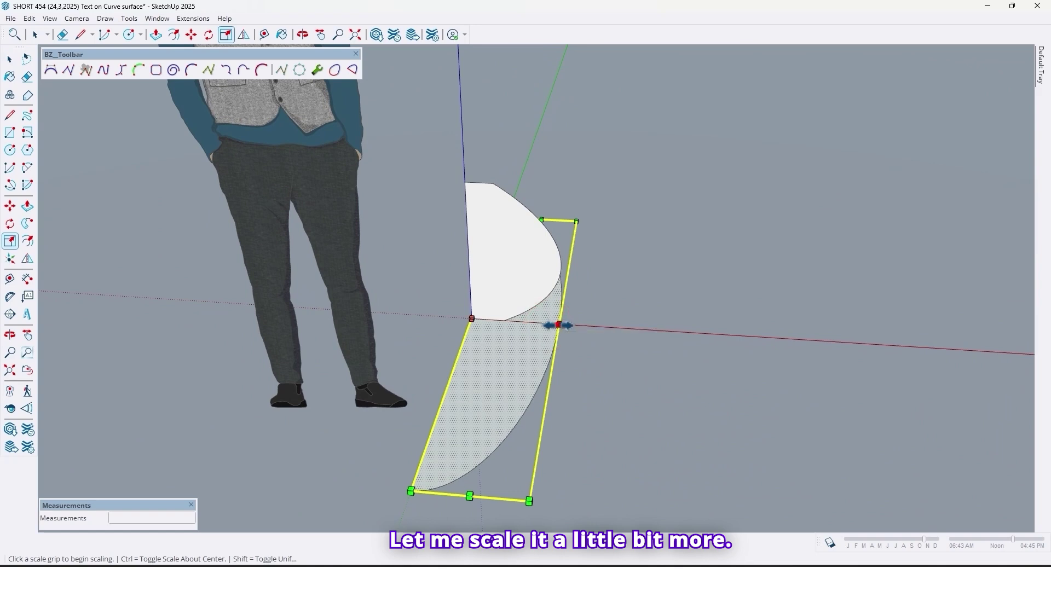
{"action": "left_click_drag", "start_coordinate": [558, 325], "coordinate": [572, 327]}
{"action": "key", "text": "space"}
{"action": "middle_click_drag", "start_coordinate": [632, 376], "coordinate": [506, 350]}
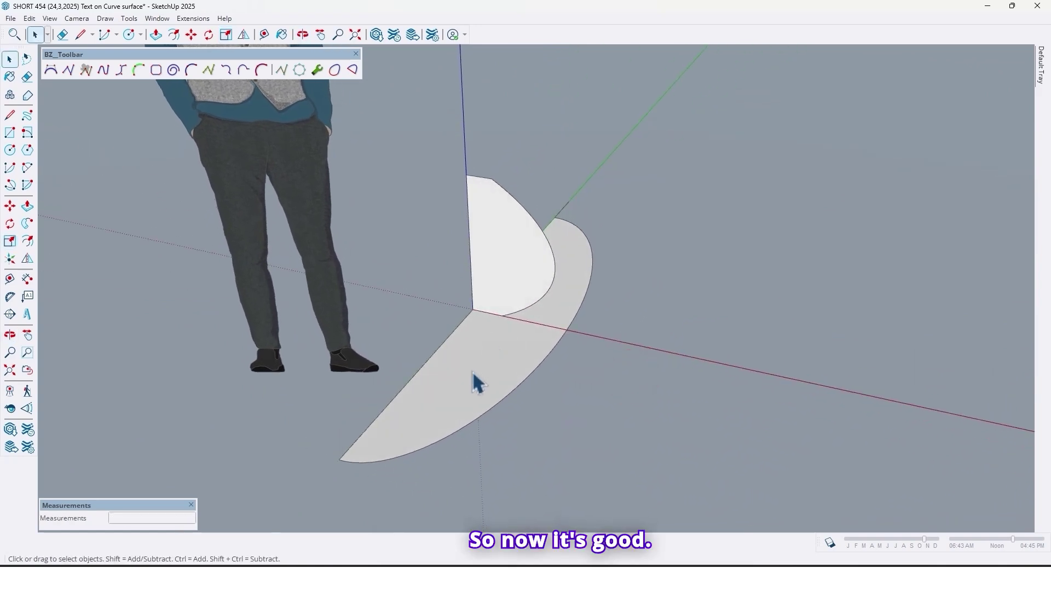
{"action": "double_click", "coordinate": [382, 441]}
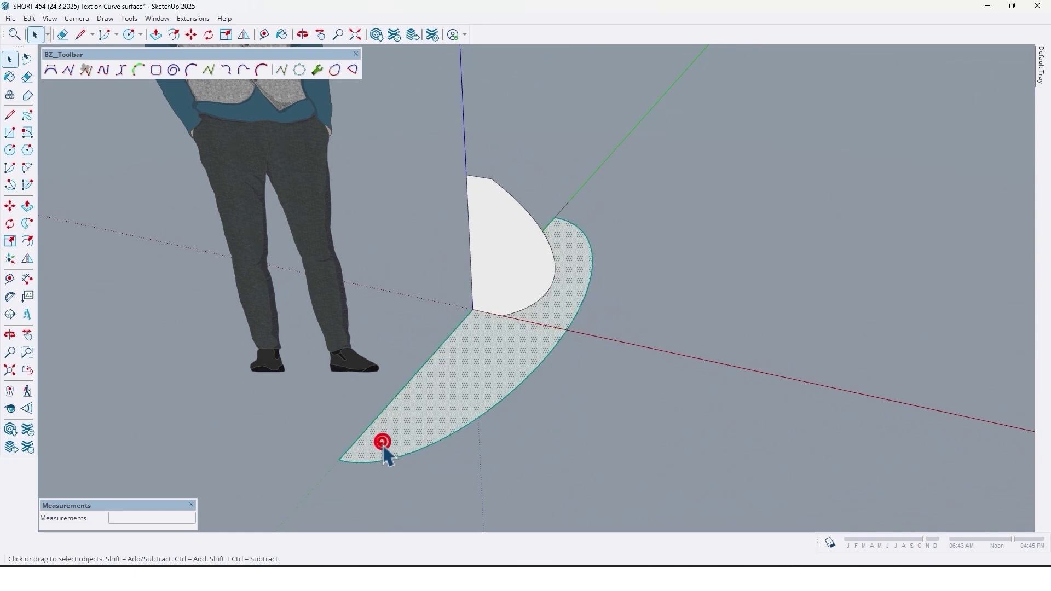
Step: Move the half-ellipse by its tip to the origin
{"action": "left_click", "coordinate": [339, 462]}
{"action": "scroll", "coordinate": [498, 389], "scroll_direction": "up", "scroll_amount": 3}
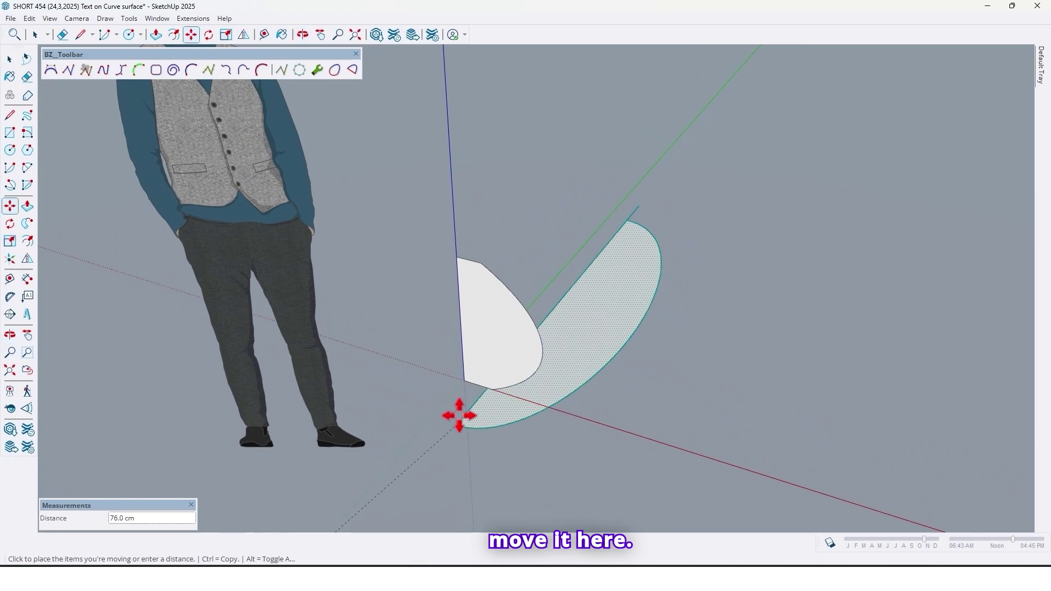
{"action": "scroll", "coordinate": [465, 383], "scroll_direction": "up", "scroll_amount": 2}
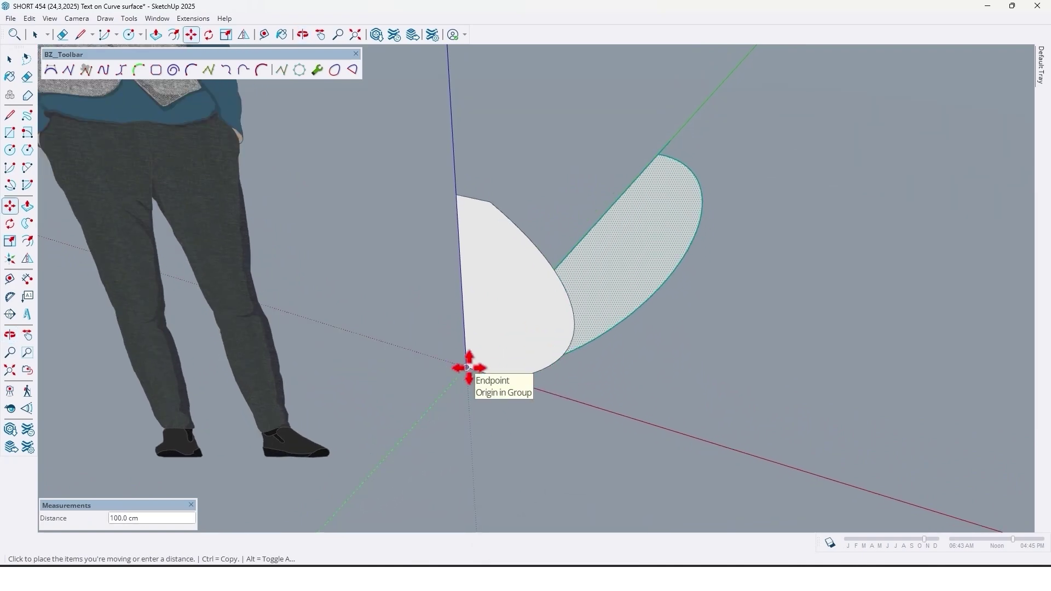
{"action": "left_click", "coordinate": [468, 368]}
{"action": "scroll", "coordinate": [486, 380], "scroll_direction": "down", "scroll_amount": 3}
Step: Delete the leftover line sticking out beyond the surface
{"action": "middle_click_drag", "start_coordinate": [486, 380], "coordinate": [370, 408]}
{"action": "middle_click_drag", "start_coordinate": [666, 300], "coordinate": [553, 352], "text": "shift"}
{"action": "scroll", "coordinate": [557, 296], "scroll_direction": "up", "scroll_amount": 4}
{"action": "scroll", "coordinate": [557, 307], "scroll_direction": "up", "scroll_amount": 1}
{"action": "key", "text": "space"}
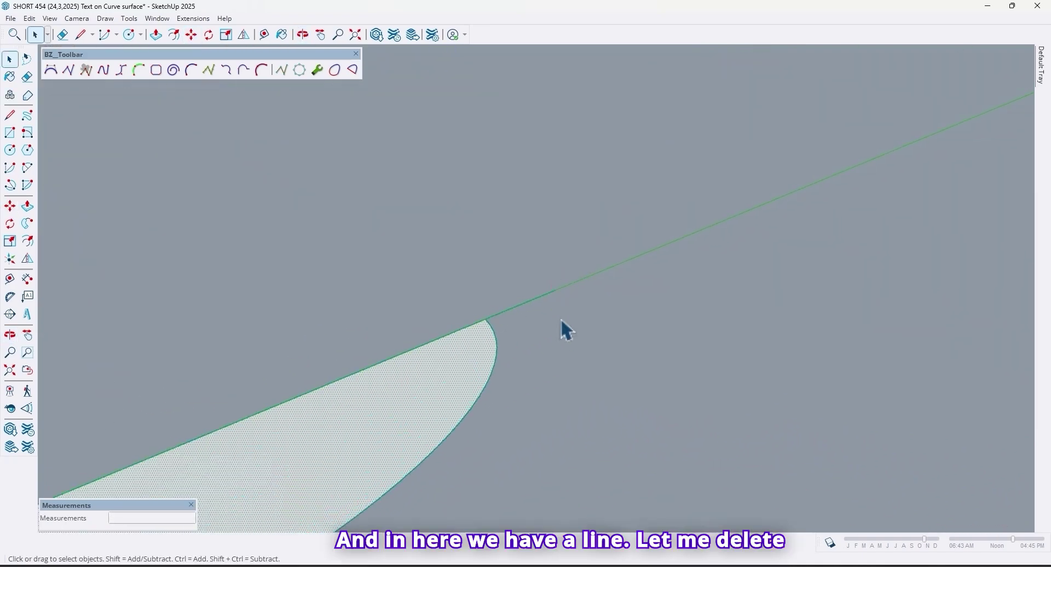
{"action": "left_click_drag", "start_coordinate": [525, 275], "coordinate": [537, 277]}
{"action": "scroll", "coordinate": [546, 286], "scroll_direction": "down", "scroll_amount": 2}
{"action": "key", "text": "Delete"}
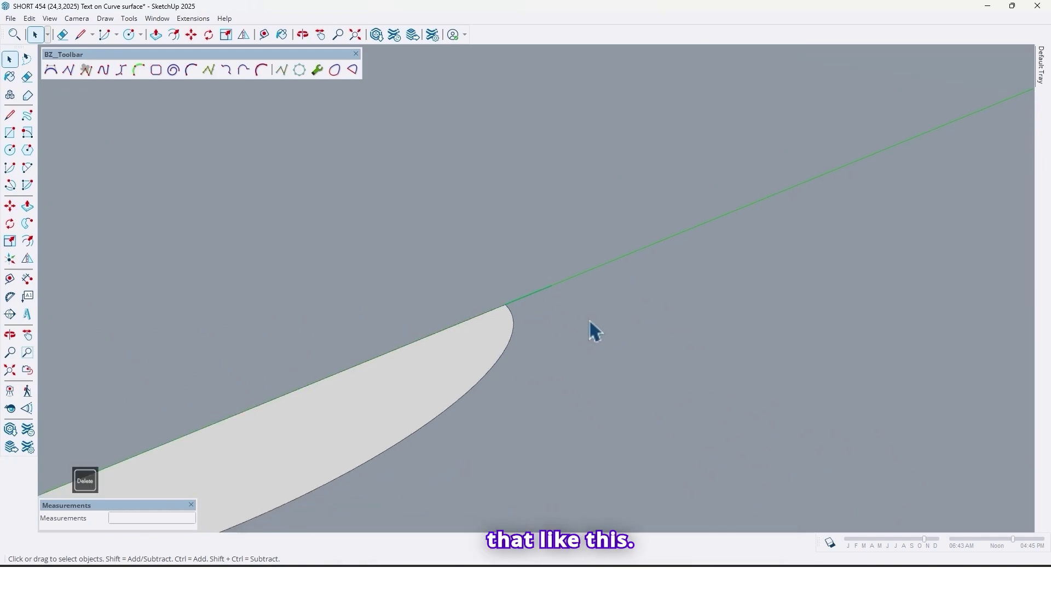
Step: Delete the half-ellipse face and check the remaining curve: about 233.5 cm, 50 segments
{"action": "scroll", "coordinate": [458, 356], "scroll_direction": "down", "scroll_amount": 3}
{"action": "middle_click_drag", "start_coordinate": [457, 356], "coordinate": [590, 416]}
{"action": "scroll", "coordinate": [590, 416], "scroll_direction": "up", "scroll_amount": 2}
{"action": "left_click", "coordinate": [541, 339]}
{"action": "key", "text": "Delete"}
{"action": "scroll", "coordinate": [577, 318], "scroll_direction": "down", "scroll_amount": 2}
{"action": "scroll", "coordinate": [547, 322], "scroll_direction": "down", "scroll_amount": 1}
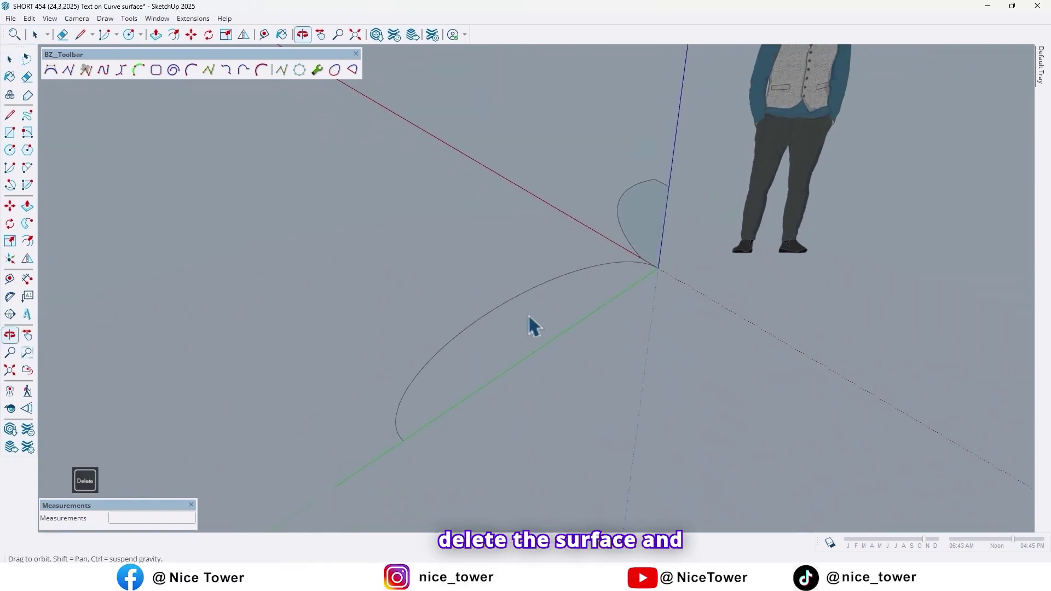
{"action": "scroll", "coordinate": [495, 331], "scroll_direction": "up", "scroll_amount": 2}
{"action": "middle_click_drag", "start_coordinate": [495, 328], "coordinate": [496, 297]}
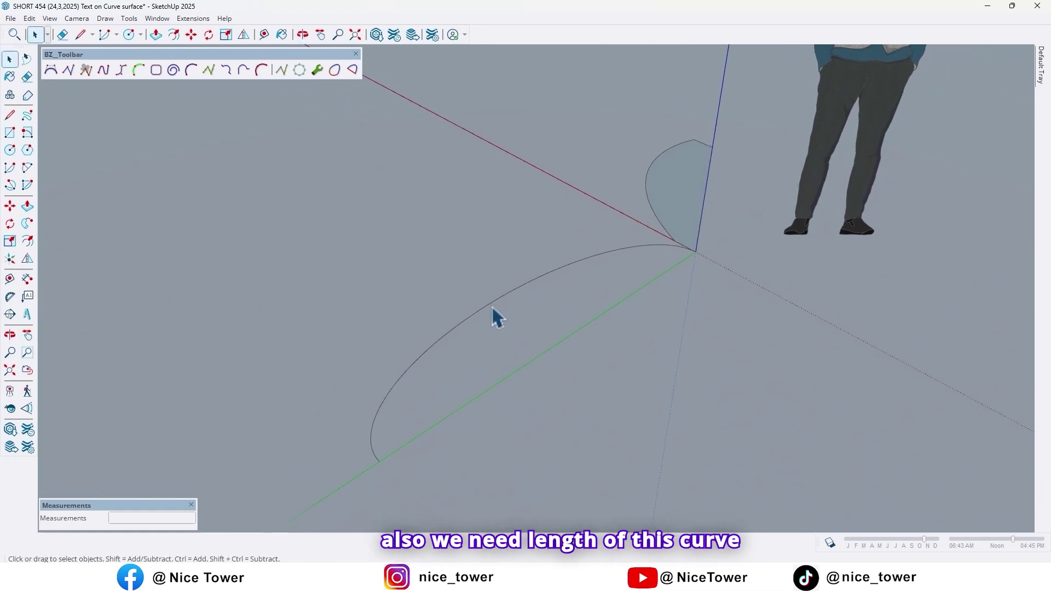
{"action": "left_click", "coordinate": [488, 305]}
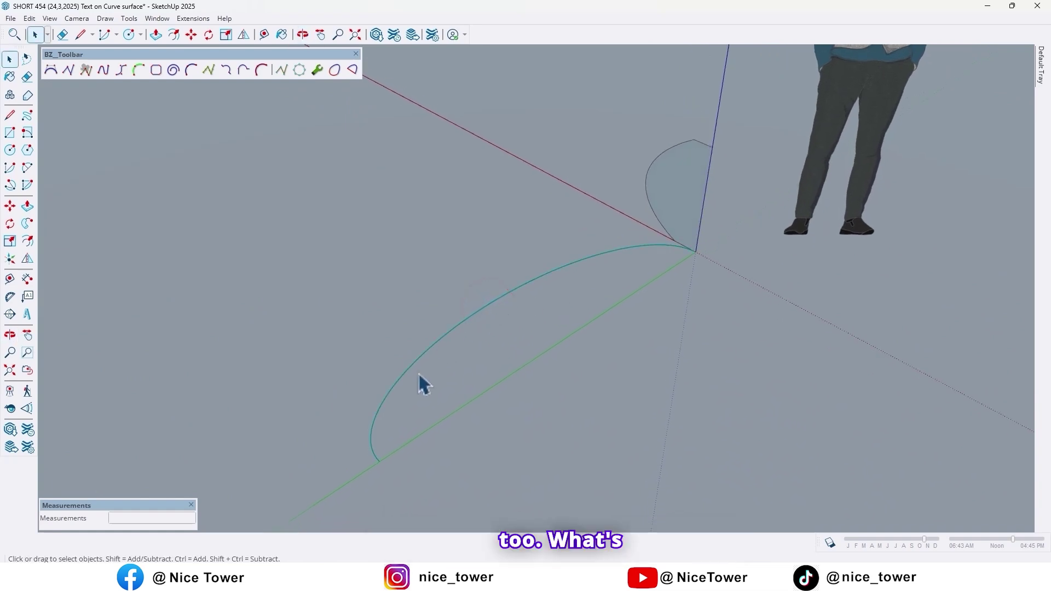
{"action": "mouse_move", "coordinate": [1043, 55]}
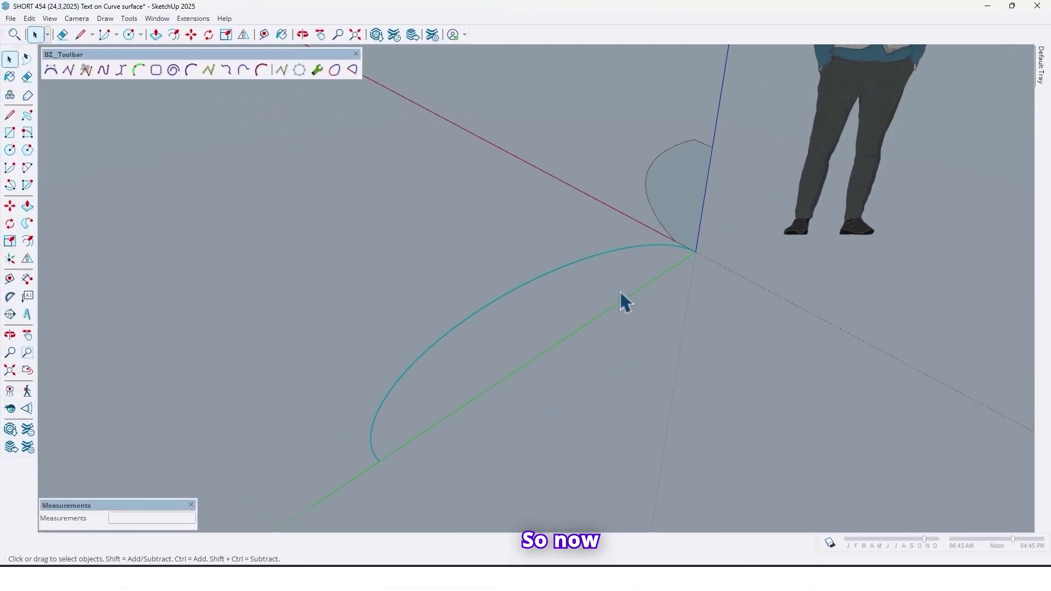
Step: Rotate the petal-shaped profile group 90° about the origin to stand upright
{"action": "scroll", "coordinate": [676, 280], "scroll_direction": "down", "scroll_amount": 2}
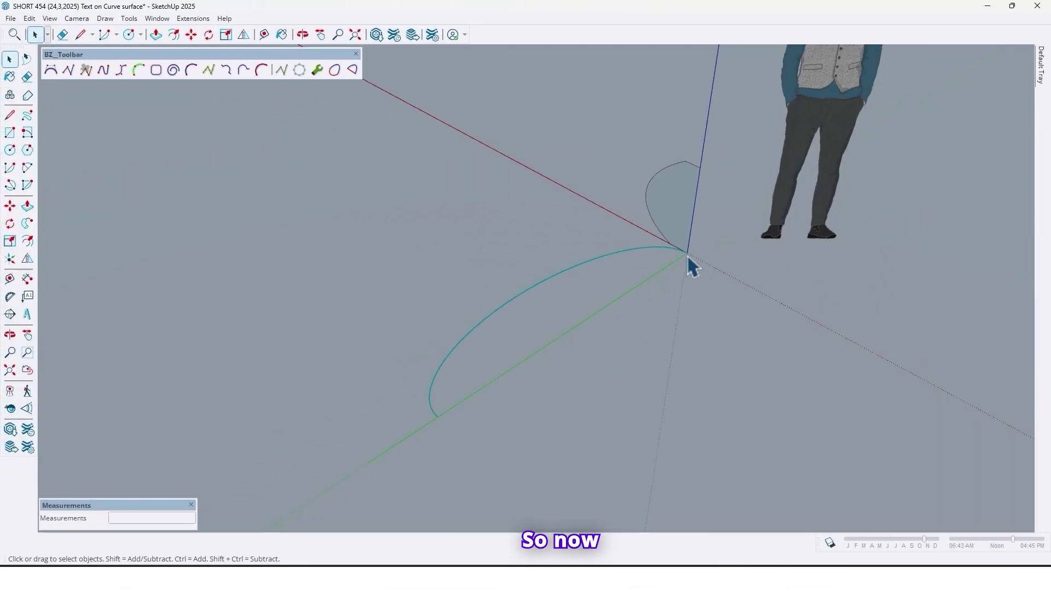
{"action": "scroll", "coordinate": [689, 248], "scroll_direction": "up", "scroll_amount": 2}
{"action": "left_click", "coordinate": [677, 204]}
{"action": "scroll", "coordinate": [708, 253], "scroll_direction": "up", "scroll_amount": 1}
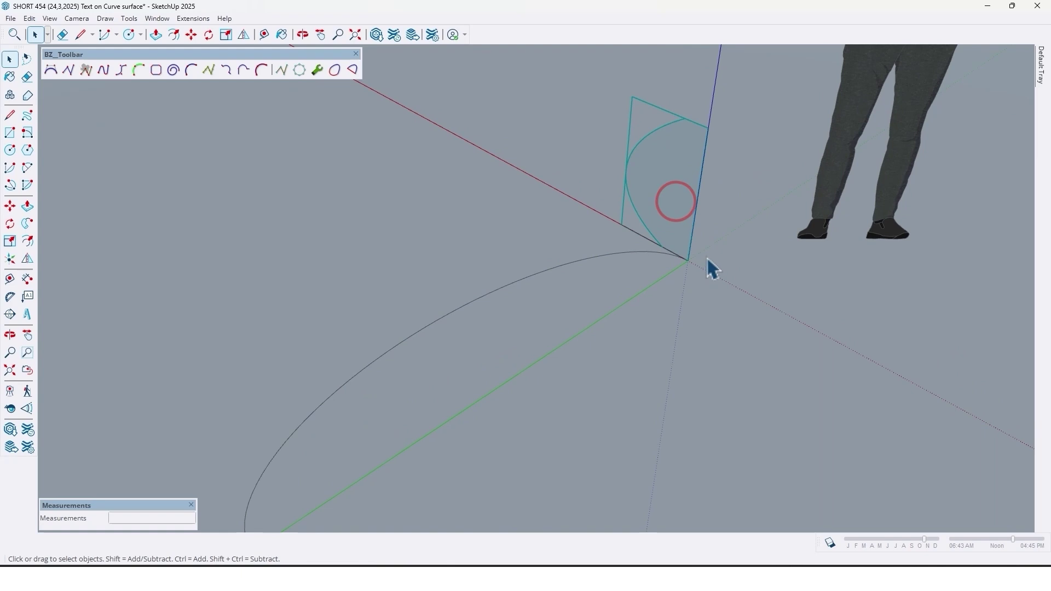
{"action": "scroll", "coordinate": [699, 289], "scroll_direction": "up", "scroll_amount": 2}
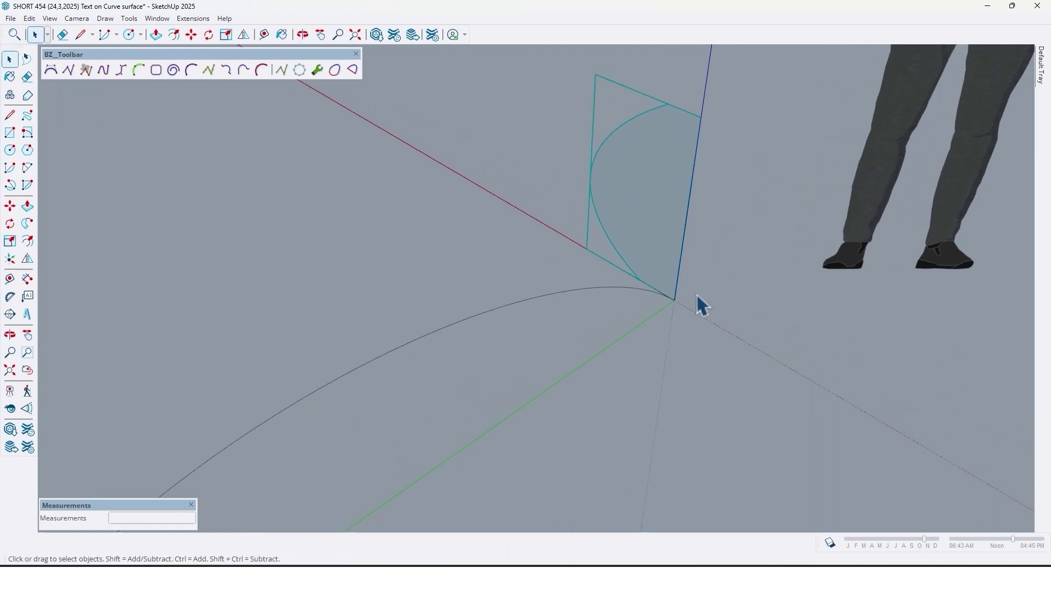
{"action": "key", "text": "q"}
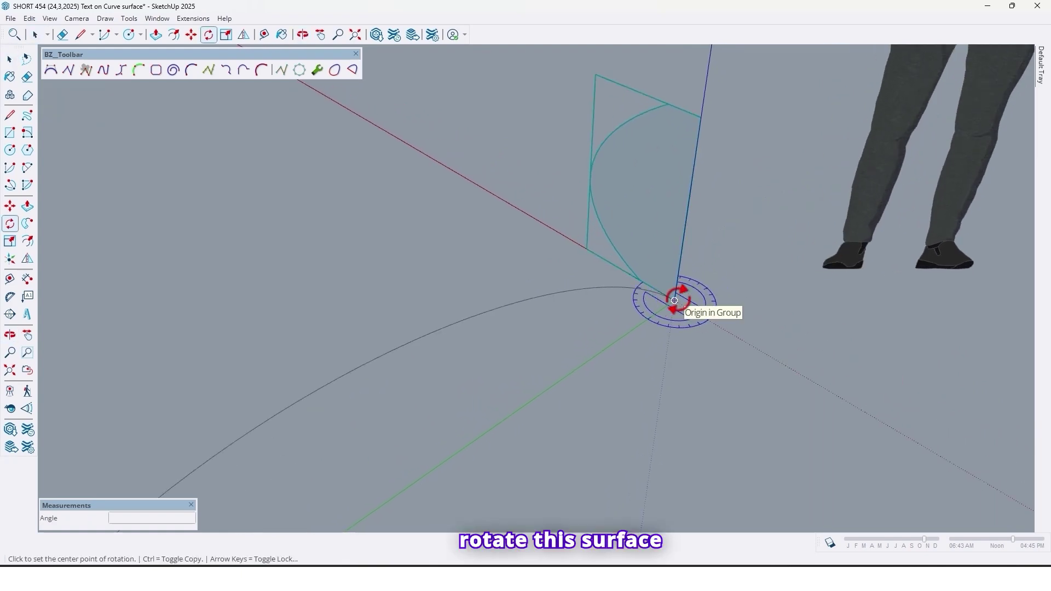
{"action": "left_click", "coordinate": [595, 254]}
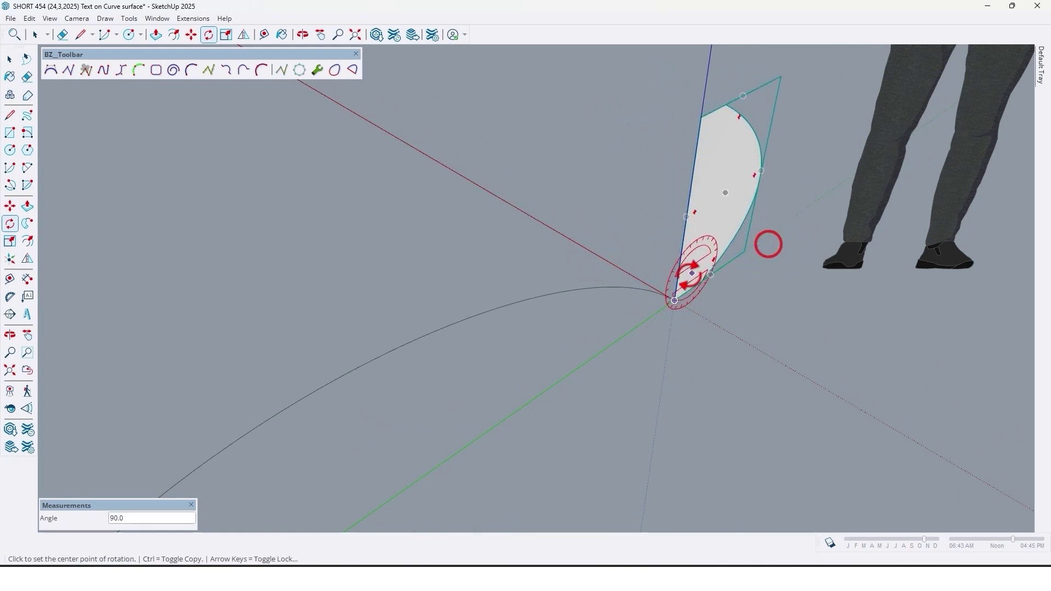
{"action": "left_click", "coordinate": [768, 244]}
{"action": "scroll", "coordinate": [688, 273], "scroll_direction": "down", "scroll_amount": 3}
{"action": "middle_click_drag", "start_coordinate": [684, 305], "coordinate": [692, 246], "text": "shift"}
Step: Explode the profile group into a loose face
{"action": "key", "text": "space"}
{"action": "right_click", "coordinate": [700, 215]}
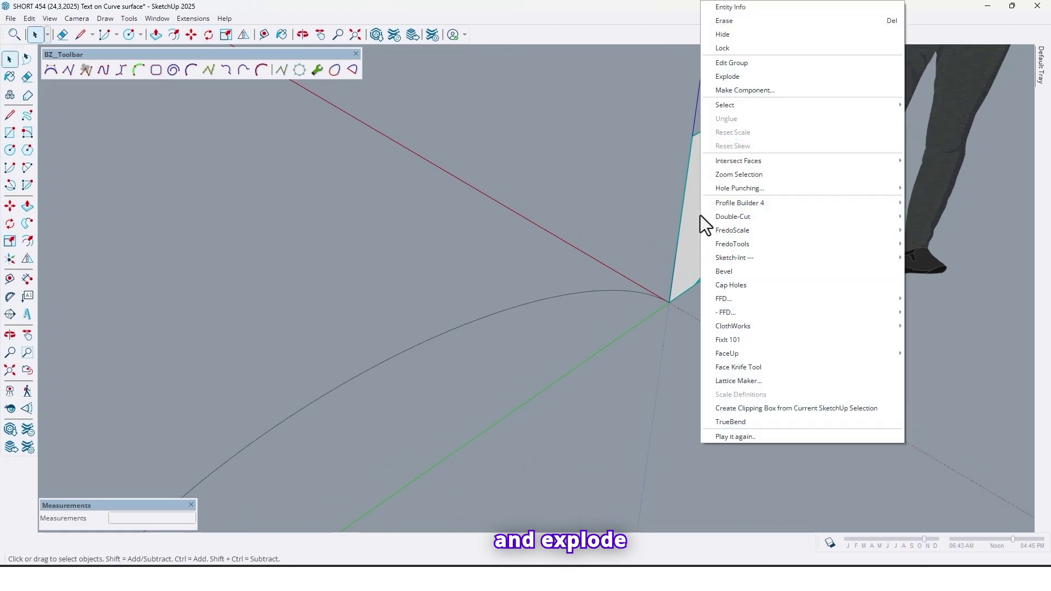
{"action": "left_click", "coordinate": [757, 77]}
{"action": "middle_click_drag", "start_coordinate": [698, 164], "coordinate": [592, 259]}
Step: Use Follow Me to sweep the half-round profile along the half-ellipse curve
{"action": "scroll", "coordinate": [563, 275], "scroll_direction": "down", "scroll_amount": 3}
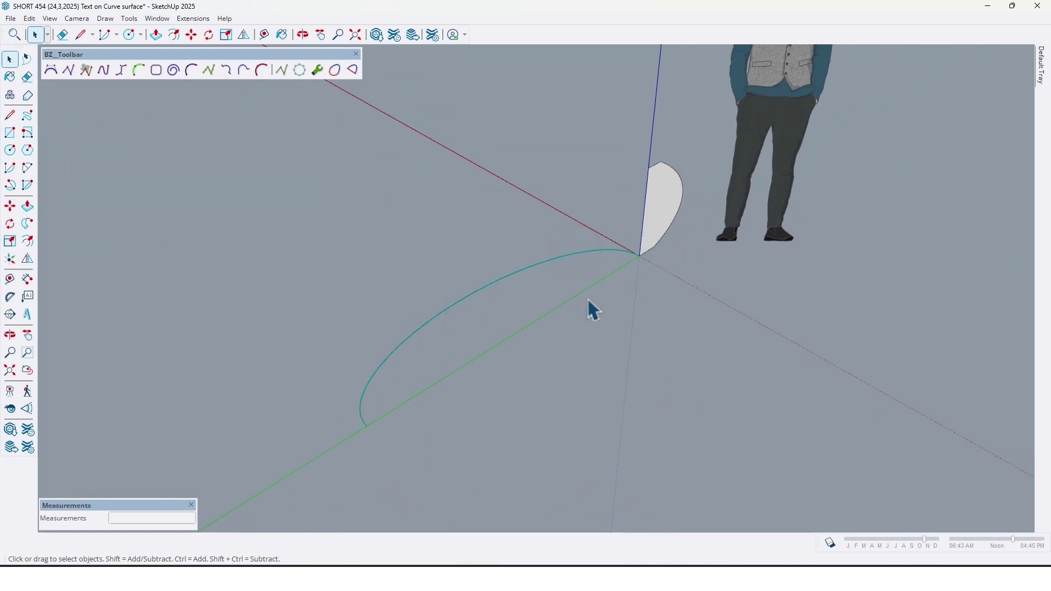
{"action": "middle_click_drag", "start_coordinate": [590, 299], "coordinate": [584, 294]}
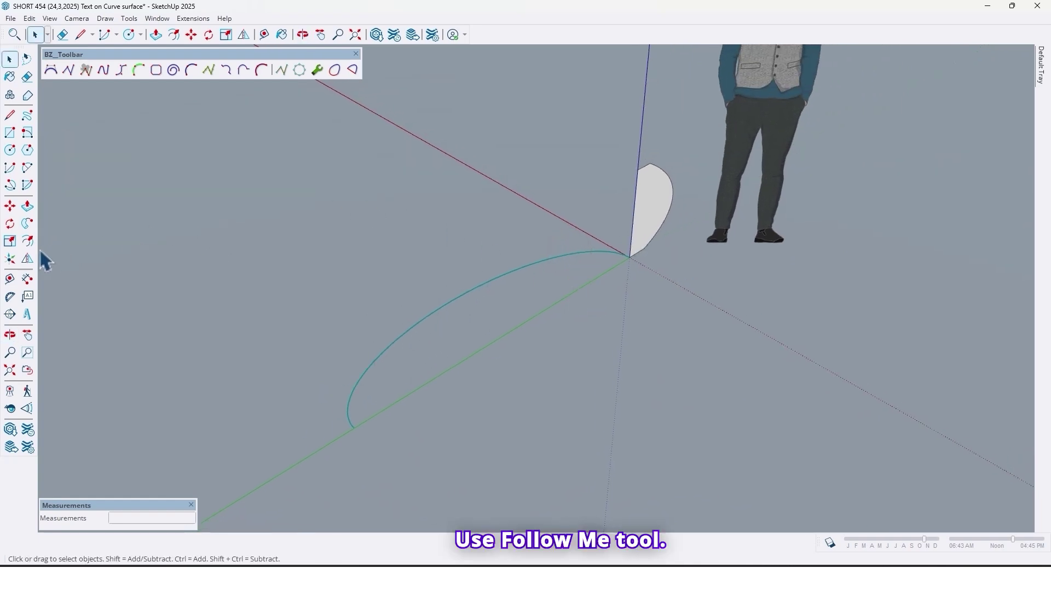
{"action": "left_click", "coordinate": [25, 229]}
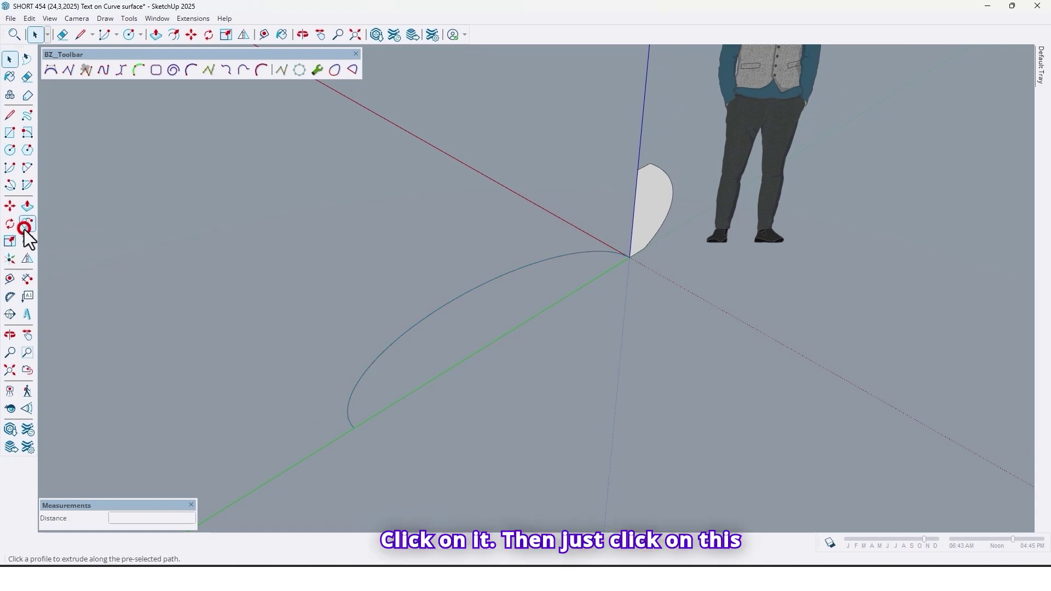
{"action": "scroll", "coordinate": [649, 202], "scroll_direction": "up", "scroll_amount": 2}
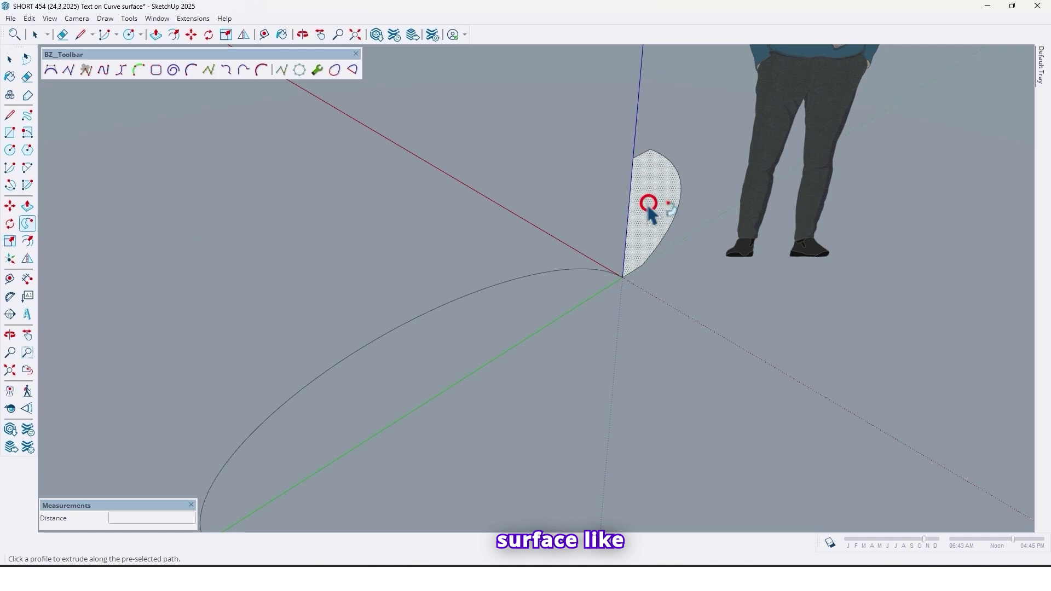
{"action": "left_click", "coordinate": [649, 207]}
{"action": "scroll", "coordinate": [646, 203], "scroll_direction": "down", "scroll_amount": 2}
{"action": "key", "text": "space"}
{"action": "middle_click_drag", "start_coordinate": [468, 284], "coordinate": [514, 345]}
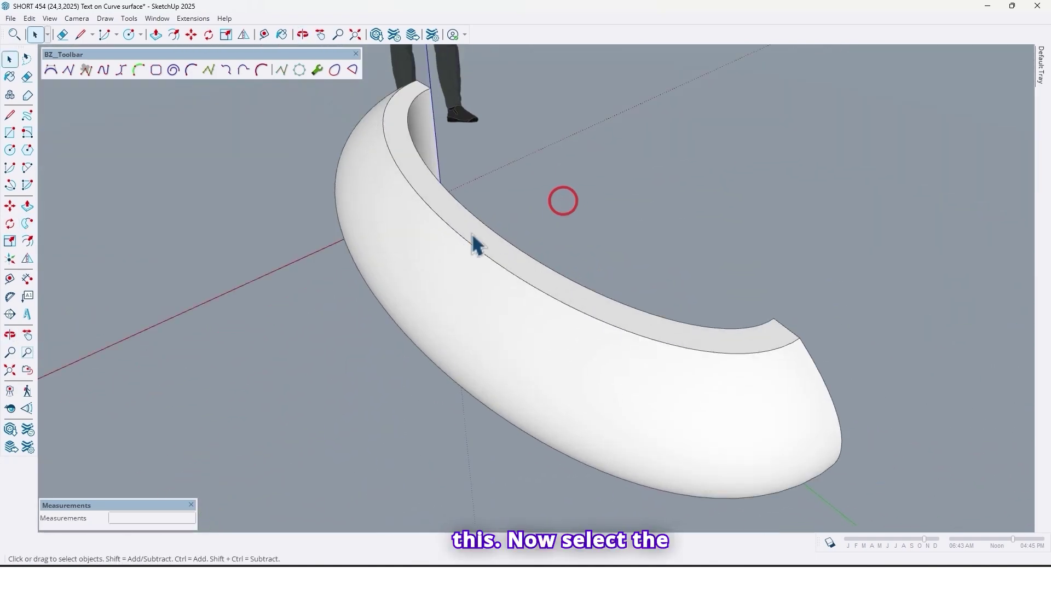
Step: Copy the desk's top face, group the curved desk body, and paste the top face back in place
{"action": "left_click", "coordinate": [468, 229]}
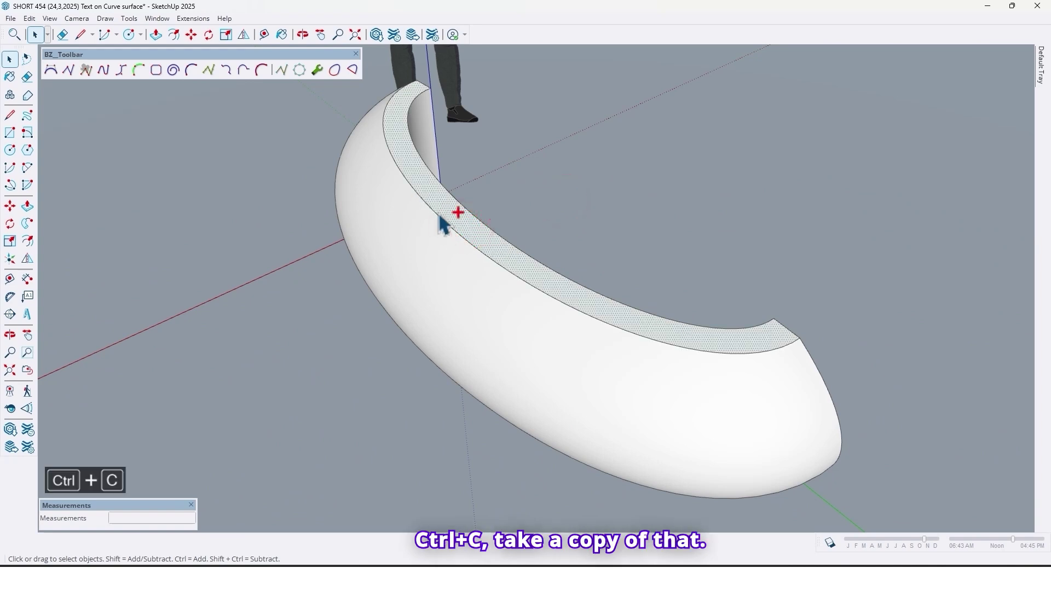
{"action": "left_click", "coordinate": [428, 252]}
{"action": "right_click", "coordinate": [428, 250]}
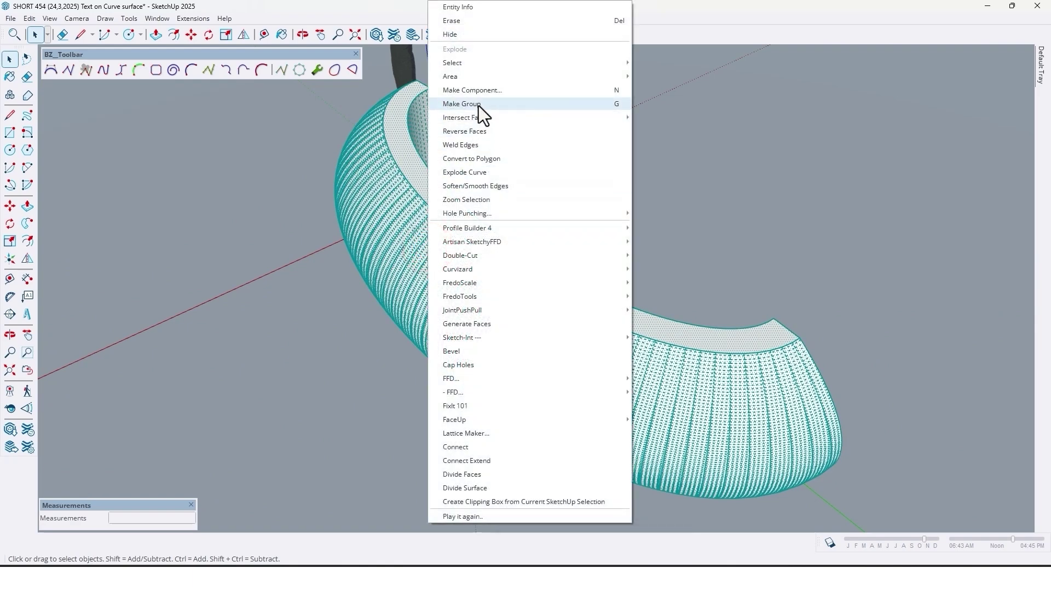
{"action": "left_click", "coordinate": [477, 106]}
{"action": "middle_click_drag", "start_coordinate": [477, 105], "coordinate": [345, 323]}
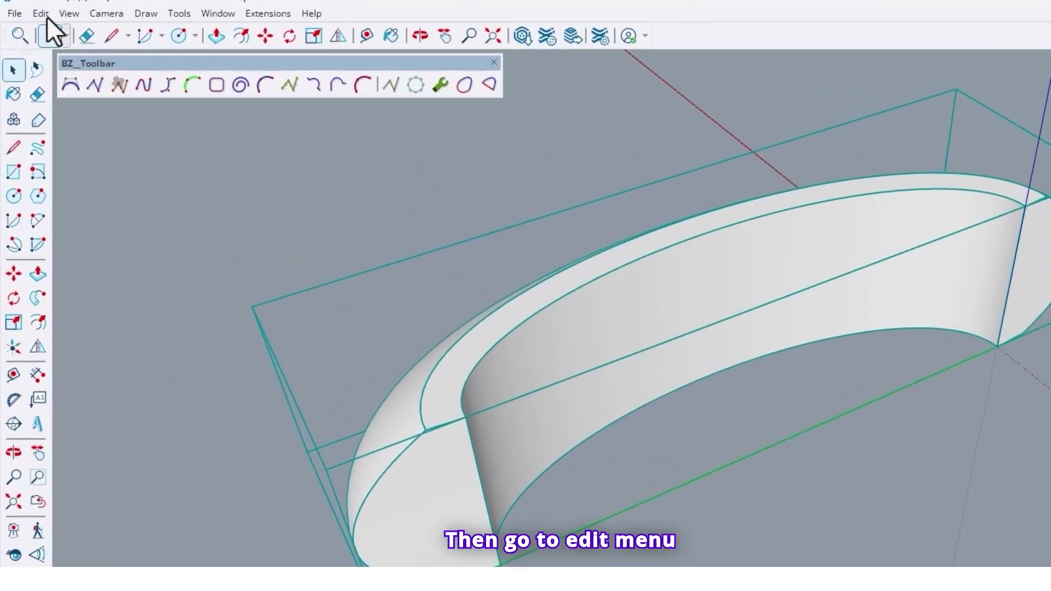
{"action": "left_click", "coordinate": [44, 13]}
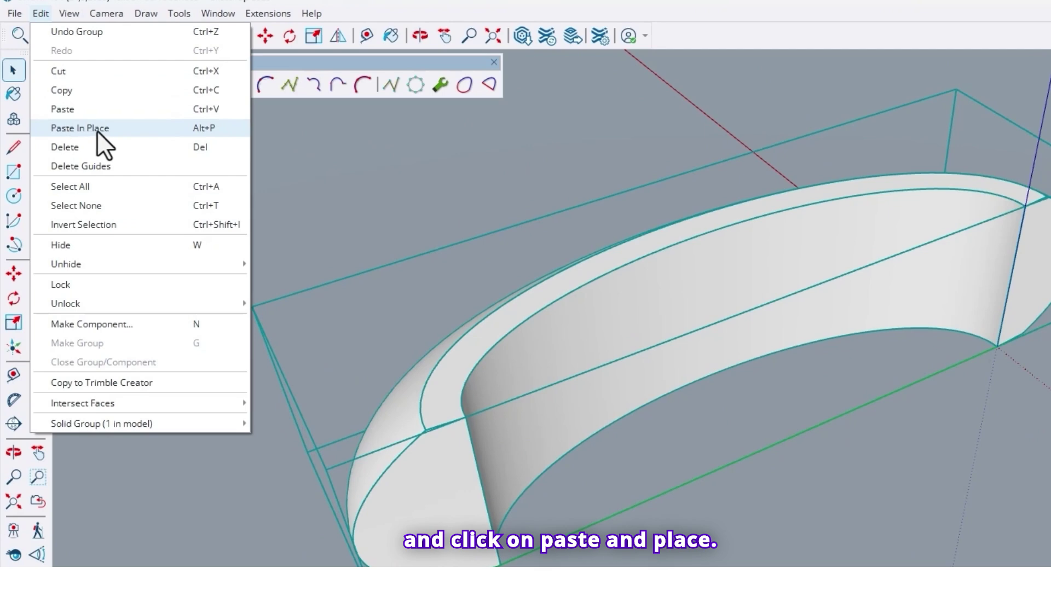
{"action": "left_click", "coordinate": [82, 131]}
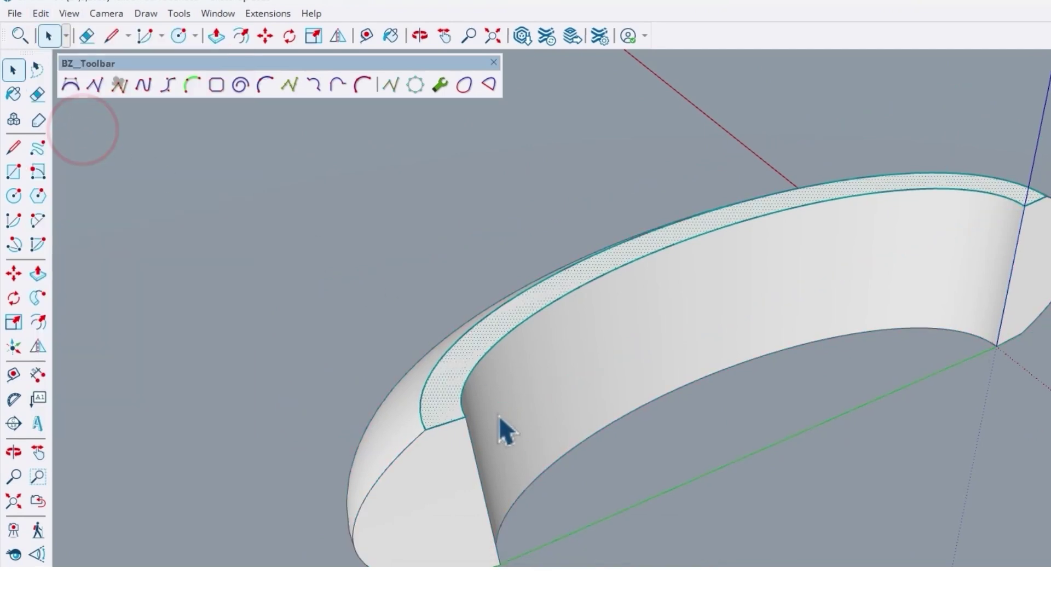
Step: Close the pasted top face with a new line and group the resulting face
{"action": "key", "text": "o"}
{"action": "middle_click_drag", "start_coordinate": [416, 331], "coordinate": [352, 359]}
{"action": "key", "text": "l"}
{"action": "left_click", "coordinate": [269, 352]}
{"action": "middle_click_drag", "start_coordinate": [469, 281], "coordinate": [253, 370]}
{"action": "left_click", "coordinate": [624, 243]}
{"action": "middle_click_drag", "start_coordinate": [734, 264], "coordinate": [492, 307]}
{"action": "key", "text": "space"}
{"action": "double_click", "coordinate": [458, 312]}
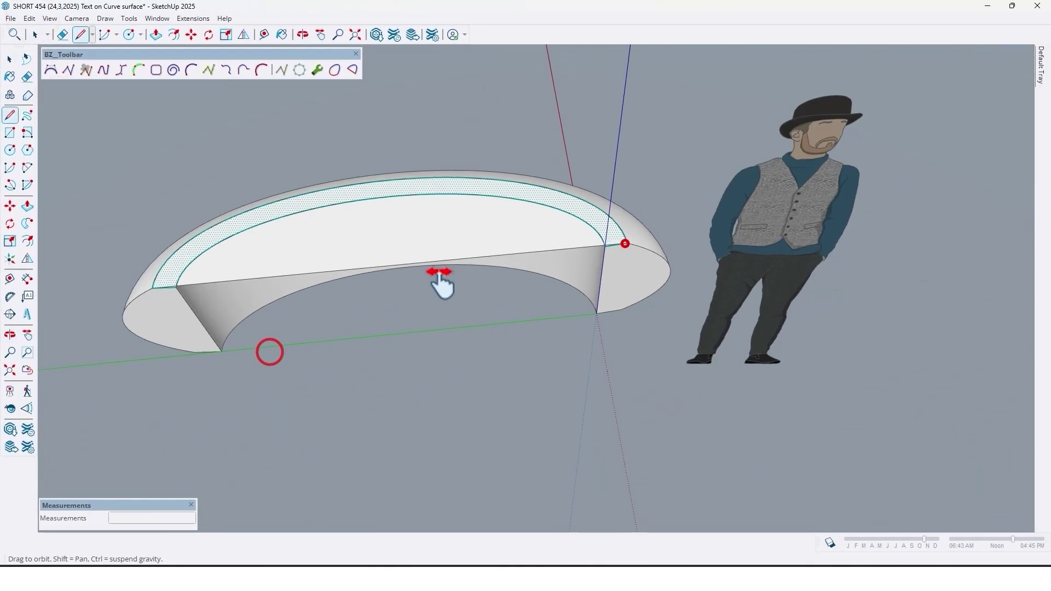
{"action": "right_click", "coordinate": [459, 312]}
{"action": "left_click", "coordinate": [500, 103]}
Step: Inside the new group, delete the stray inner edge, the corner sliver edge and a short arc segment
{"action": "double_click", "coordinate": [474, 221]}
{"action": "middle_click_drag", "start_coordinate": [476, 225], "coordinate": [477, 373]}
{"action": "left_click", "coordinate": [475, 369]}
{"action": "key", "text": "Delete"}
{"action": "scroll", "coordinate": [464, 286], "scroll_direction": "up", "scroll_amount": 5}
{"action": "left_click", "coordinate": [463, 286]}
{"action": "key", "text": "Delete"}
{"action": "scroll", "coordinate": [498, 243], "scroll_direction": "down", "scroll_amount": 10}
{"action": "double_click", "coordinate": [329, 334]}
{"action": "left_click", "coordinate": [328, 332]}
{"action": "middle_click_drag", "start_coordinate": [328, 332], "coordinate": [354, 296]}
{"action": "key", "text": "ctrl+z"}
{"action": "scroll", "coordinate": [354, 296], "scroll_direction": "up", "scroll_amount": 3}
{"action": "scroll", "coordinate": [354, 294], "scroll_direction": "down", "scroll_amount": 3}
{"action": "left_click", "coordinate": [353, 292]}
{"action": "key", "text": "Delete"}
Step: Offset the face outline outward by 5 and push/pull the face 5 thick
{"action": "left_click", "coordinate": [27, 241]}
{"action": "left_click", "coordinate": [326, 299]}
{"action": "type", "text": "5"}
{"action": "key", "text": "Return"}
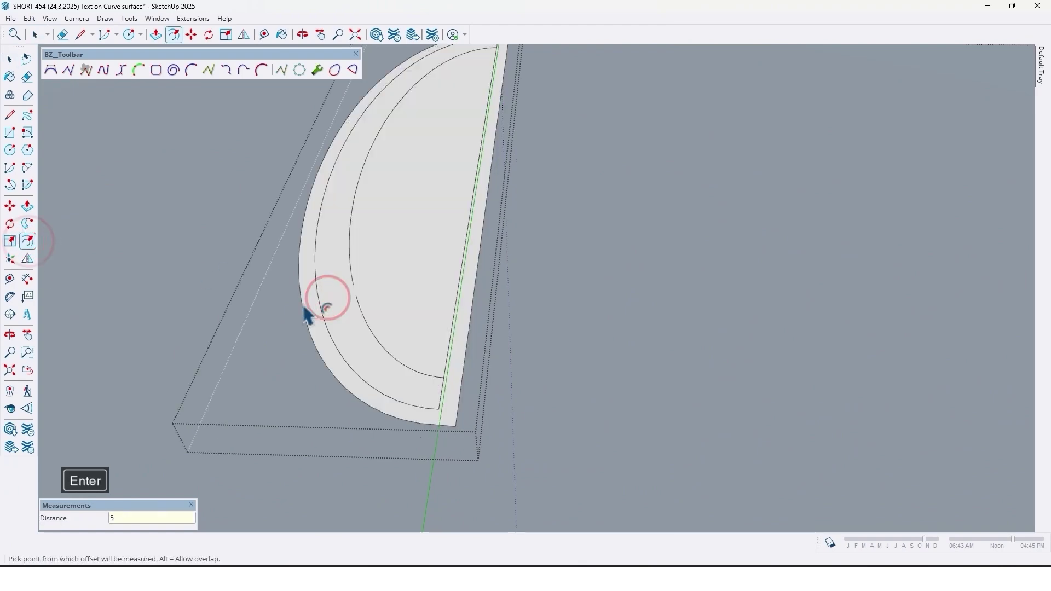
{"action": "left_click", "coordinate": [441, 384]}
{"action": "key", "text": "p"}
{"action": "left_click", "coordinate": [427, 349]}
{"action": "type", "text": "5"}
{"action": "key", "text": "Return"}
{"action": "key", "text": "space"}
Step: Group the countertop slab and orbit around the finished desk
{"action": "triple_click", "coordinate": [372, 304]}
{"action": "right_click", "coordinate": [372, 305]}
{"action": "left_click", "coordinate": [419, 104]}
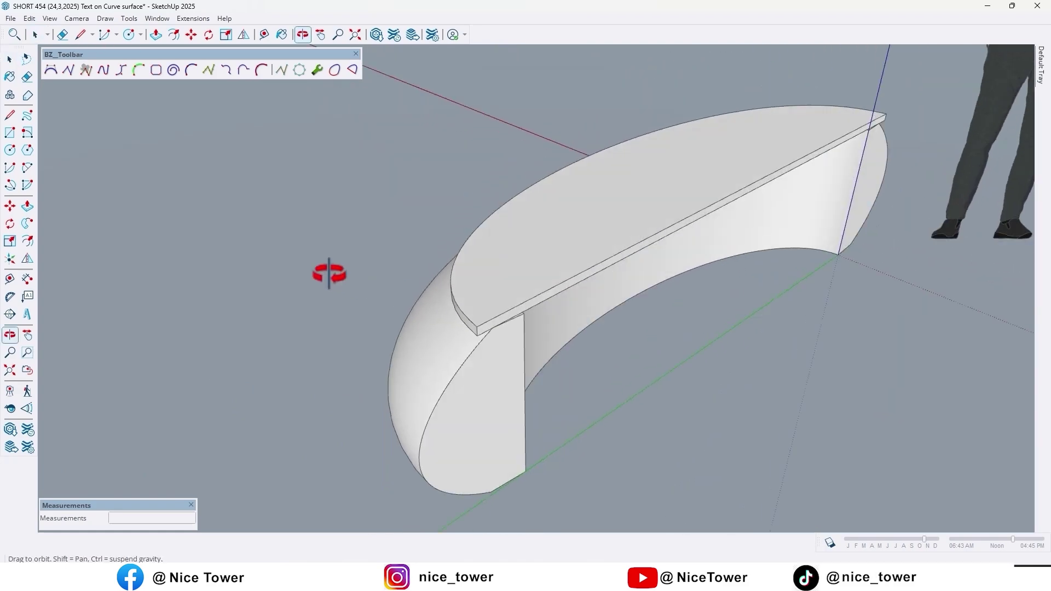
{"action": "left_click_drag", "start_coordinate": [328, 272], "coordinate": [462, 223]}
{"action": "key", "text": "space"}
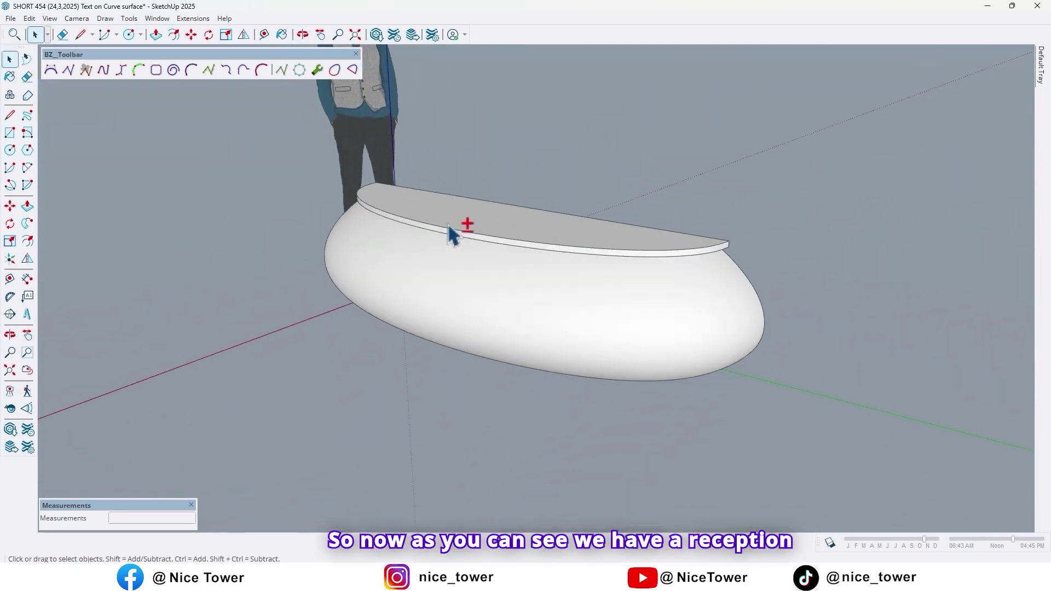
{"action": "key", "text": "o"}
{"action": "left_click_drag", "start_coordinate": [556, 307], "coordinate": [508, 261]}
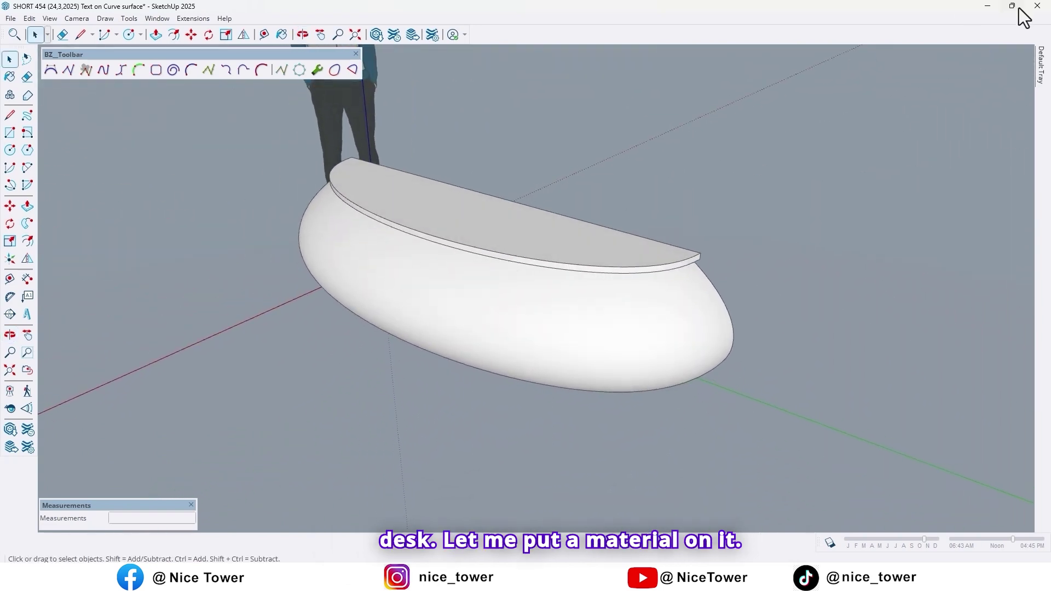
Step: Paint the desk's curved body with the Marble_06_1K stone material
{"action": "left_click", "coordinate": [1035, 53]}
{"action": "left_click", "coordinate": [830, 210]}
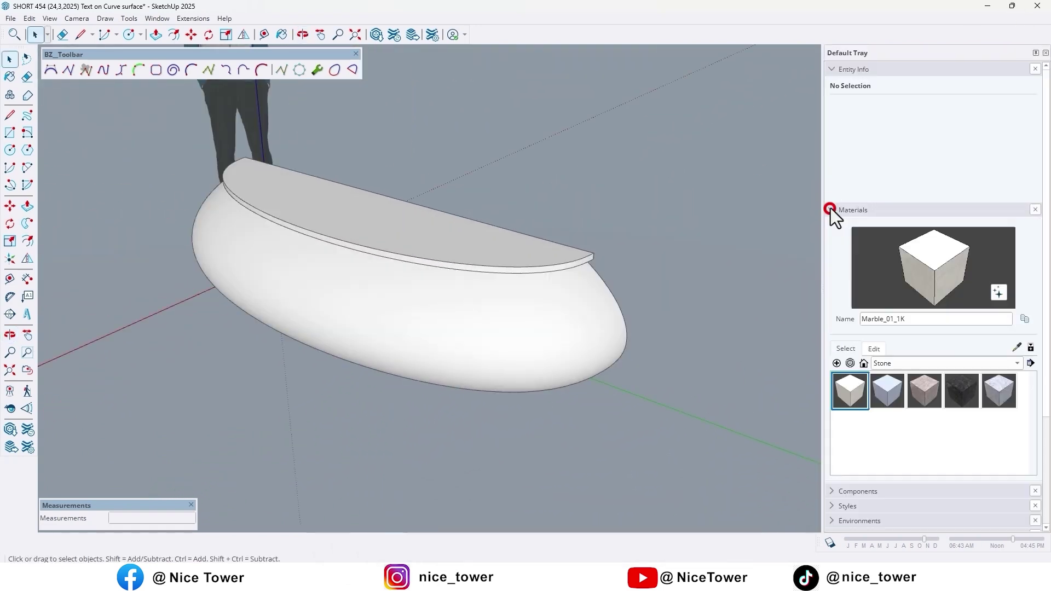
{"action": "left_click", "coordinate": [924, 390]}
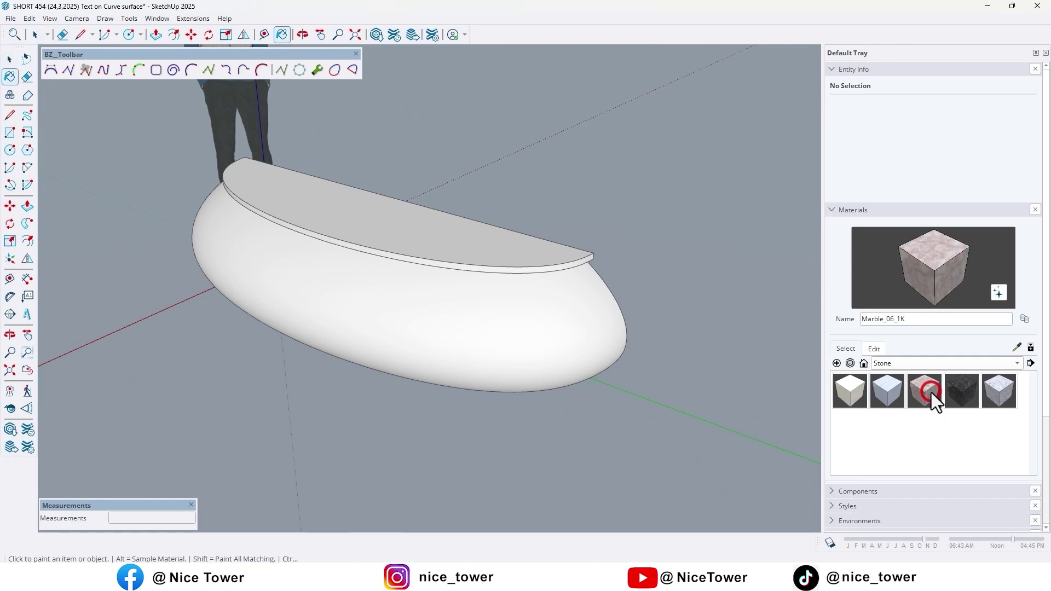
{"action": "left_click", "coordinate": [462, 306]}
Step: Paint the countertop with Marble_03_1K and orbit to inspect the textured desk
{"action": "left_click", "coordinate": [886, 391]}
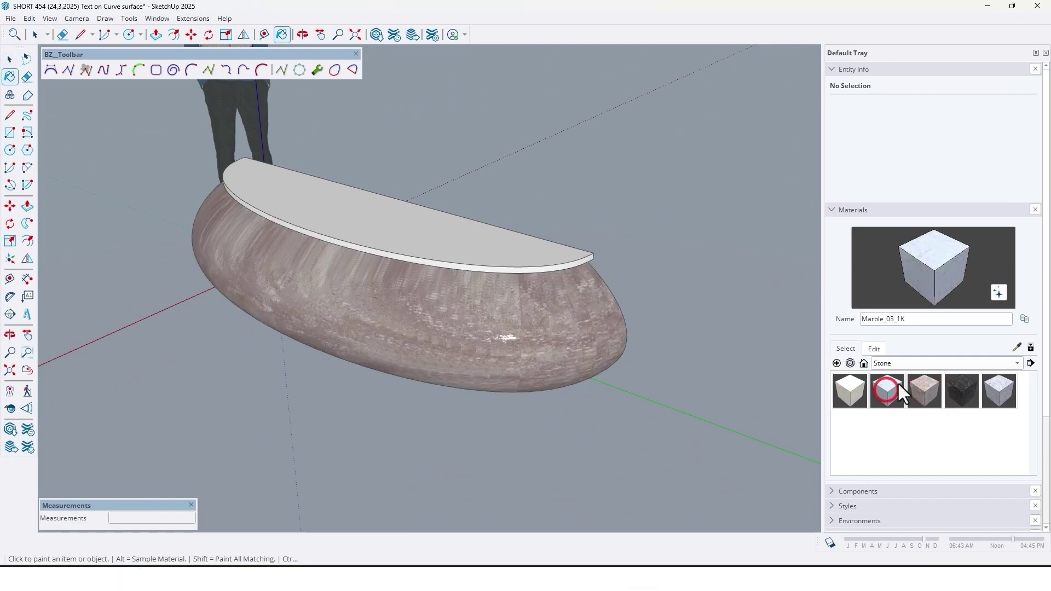
{"action": "left_click", "coordinate": [438, 248]}
{"action": "scroll", "coordinate": [441, 250], "scroll_direction": "up", "scroll_amount": 2}
{"action": "middle_click_drag", "start_coordinate": [441, 252], "coordinate": [445, 527]}
{"action": "scroll", "coordinate": [362, 378], "scroll_direction": "up", "scroll_amount": 2}
{"action": "mouse_move", "coordinate": [362, 378]}
{"action": "middle_mouse_down"}
{"action": "mouse_move", "coordinate": [361, 440]}
{"action": "mouse_move", "coordinate": [378, 222]}
{"action": "middle_mouse_up"}
{"action": "scroll", "coordinate": [379, 222], "scroll_direction": "down", "scroll_amount": 3}
{"action": "middle_click_drag", "start_coordinate": [385, 352], "coordinate": [410, 236]}
{"action": "mouse_move", "coordinate": [410, 235]}
{"action": "middle_mouse_down", "text": "shift"}
{"action": "mouse_move", "coordinate": [432, 305]}
{"action": "mouse_move", "coordinate": [657, 315]}
{"action": "middle_mouse_up", "text": "shift"}
{"action": "scroll", "coordinate": [463, 224], "scroll_direction": "up", "scroll_amount": 2}
{"action": "mouse_move", "coordinate": [416, 273]}
{"action": "middle_mouse_down"}
{"action": "mouse_move", "coordinate": [214, 199]}
{"action": "mouse_move", "coordinate": [353, 256]}
{"action": "middle_mouse_up"}
{"action": "mouse_move", "coordinate": [284, 272]}
{"action": "middle_mouse_down"}
{"action": "mouse_move", "coordinate": [438, 244]}
{"action": "mouse_move", "coordinate": [478, 263]}
{"action": "mouse_move", "coordinate": [361, 281]}
{"action": "mouse_move", "coordinate": [382, 239]}
{"action": "middle_mouse_up"}
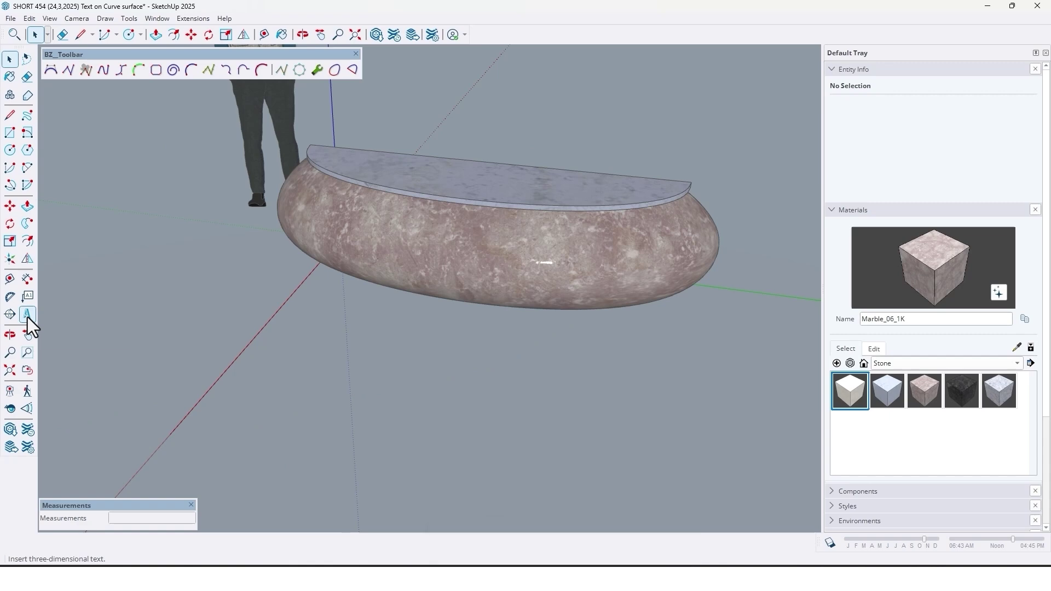
Step: Create 3D text reading 'NICE TOWER' and place it in the model
{"action": "left_click", "coordinate": [28, 315]}
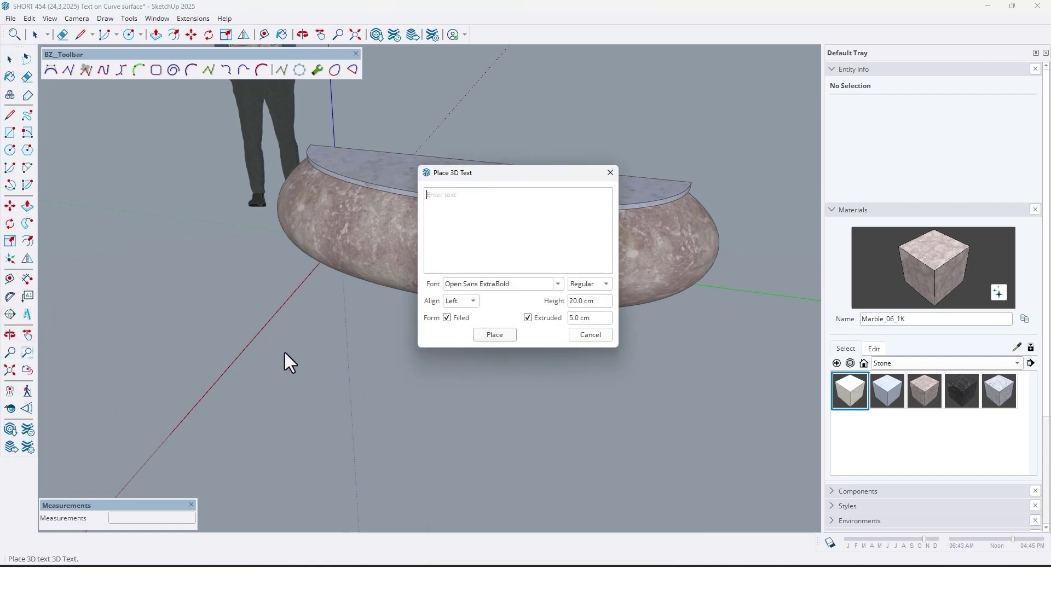
{"action": "type", "text": "NICE TO"}
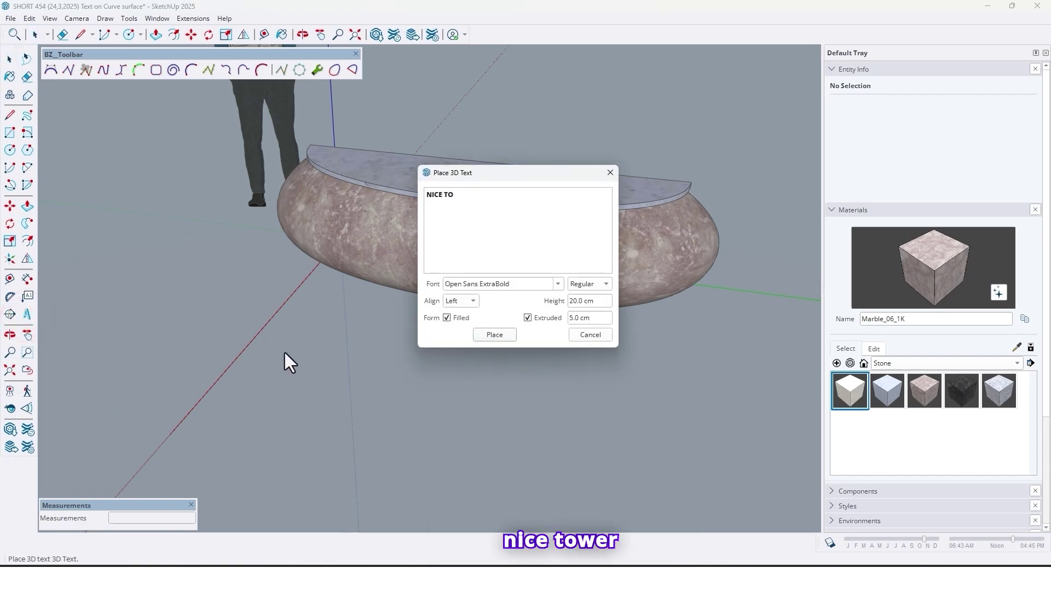
{"action": "type", "text": "WER"}
{"action": "left_click", "coordinate": [495, 334]}
{"action": "left_click", "coordinate": [319, 321]}
{"action": "scroll", "coordinate": [328, 350], "scroll_direction": "down", "scroll_amount": 3}
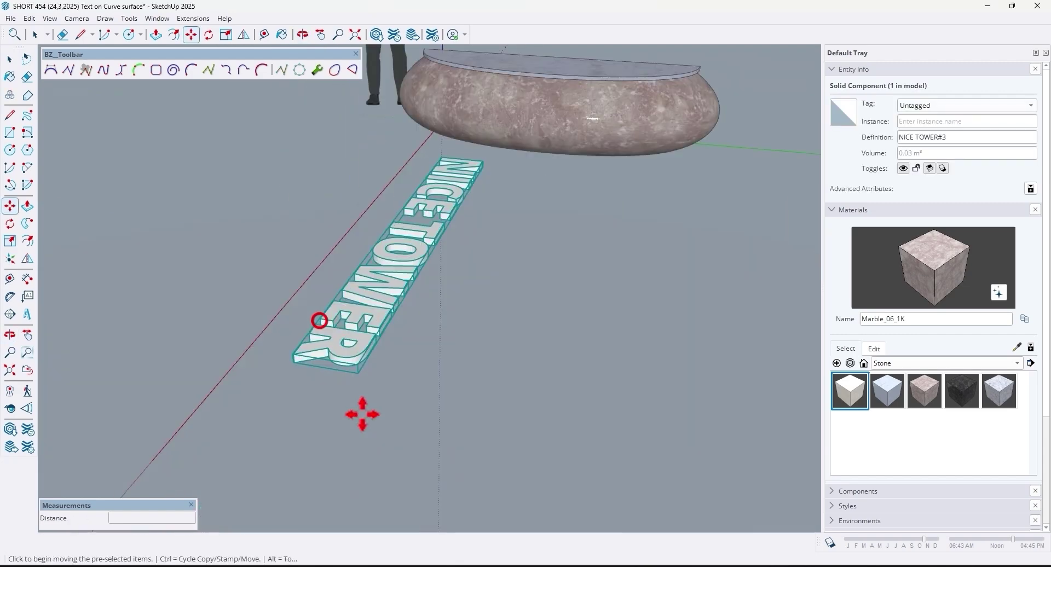
{"action": "scroll", "coordinate": [342, 383], "scroll_direction": "up", "scroll_amount": 2}
Step: Rotate the NICE TOWER text about 90 degrees to stand upright
{"action": "left_click", "coordinate": [353, 361]}
{"action": "left_click", "coordinate": [316, 306]}
{"action": "middle_click_drag", "start_coordinate": [323, 317], "coordinate": [586, 405]}
{"action": "left_click", "coordinate": [641, 353]}
Step: Move the upright lettering to just in front of the desk's curved front
{"action": "left_click", "coordinate": [558, 166]}
{"action": "left_click", "coordinate": [568, 452]}
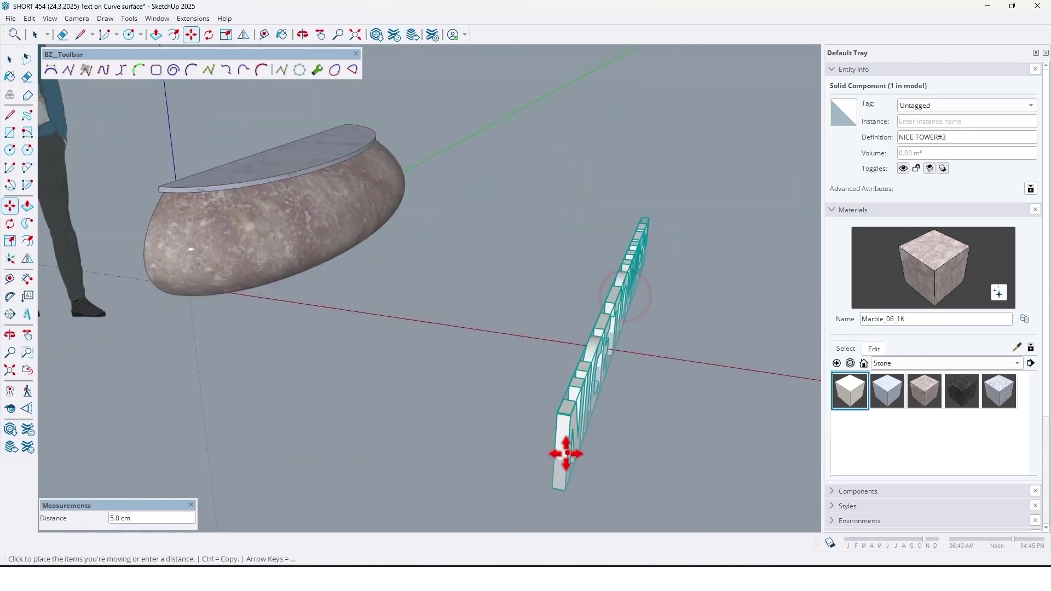
{"action": "key", "text": "Up"}
{"action": "left_click", "coordinate": [143, 262]}
{"action": "left_click", "coordinate": [555, 400]}
{"action": "left_click", "coordinate": [249, 323]}
{"action": "middle_click_drag", "start_coordinate": [552, 350], "coordinate": [397, 329]}
Step: Scale the lettering down about its centre and check it against the desk
{"action": "key", "text": "s"}
{"action": "left_click_drag", "start_coordinate": [694, 212], "coordinate": [625, 225], "text": "ctrl"}
{"action": "middle_click_drag", "start_coordinate": [306, 345], "coordinate": [449, 388]}
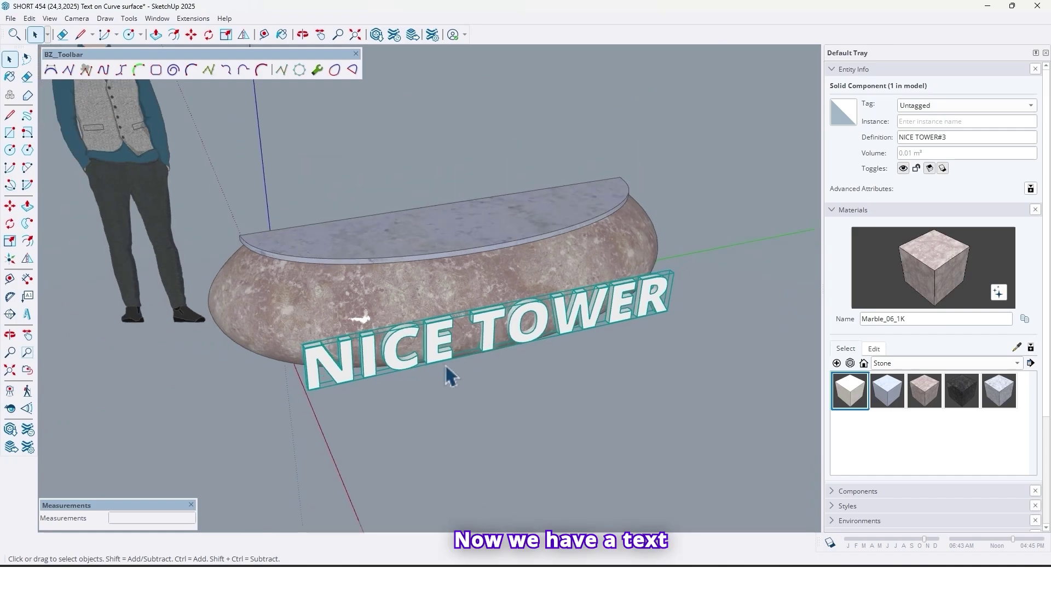
{"action": "middle_click_drag", "start_coordinate": [449, 375], "coordinate": [477, 339]}
{"action": "middle_click_drag", "start_coordinate": [403, 375], "coordinate": [497, 368]}
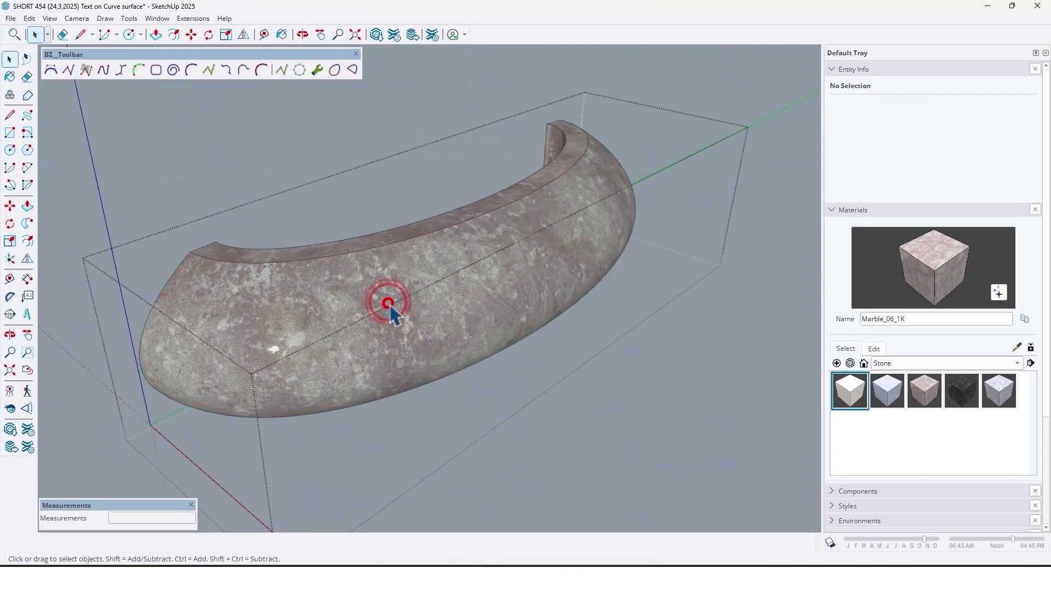
Step: Open the marble desk group for editing
{"action": "left_click", "coordinate": [387, 302]}
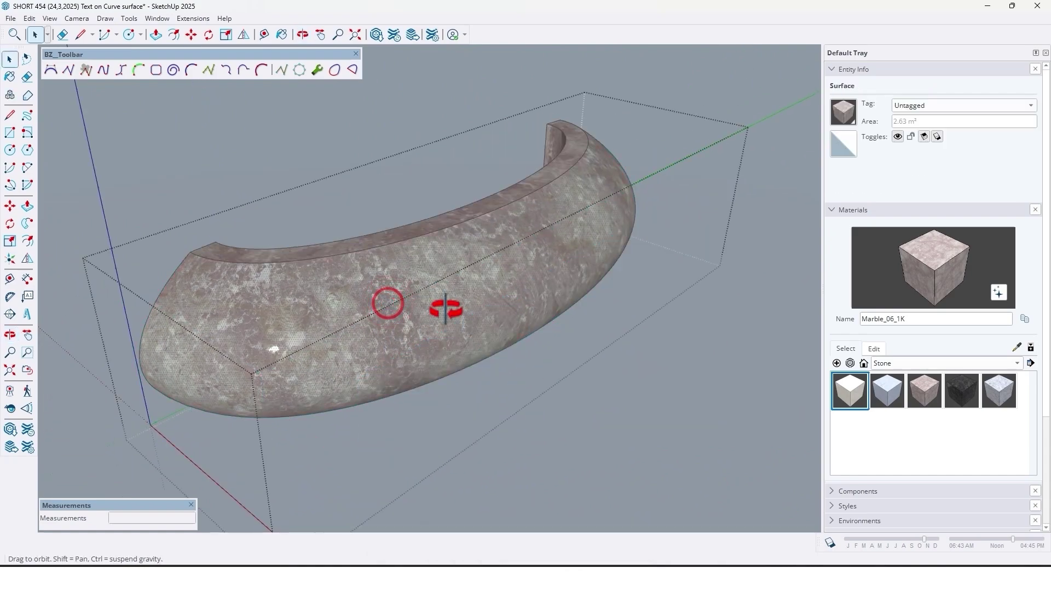
{"action": "mouse_move", "coordinate": [411, 307]}
{"action": "middle_mouse_down"}
{"action": "mouse_move", "coordinate": [315, 327]}
{"action": "mouse_move", "coordinate": [562, 410]}
{"action": "middle_mouse_up"}
{"action": "key", "text": "b"}
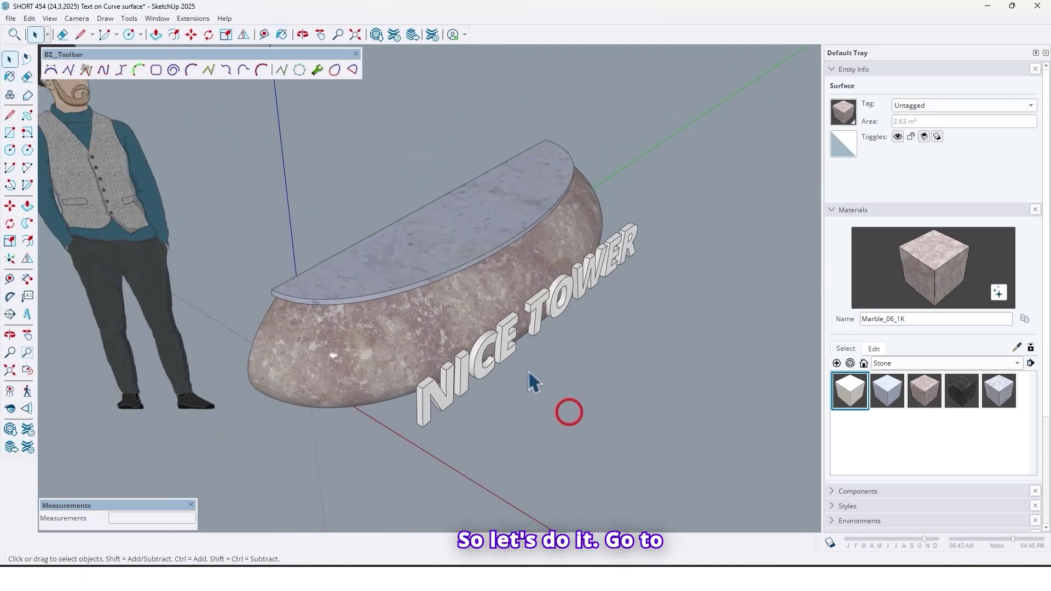
{"action": "middle_click_drag", "start_coordinate": [535, 379], "coordinate": [315, 327]}
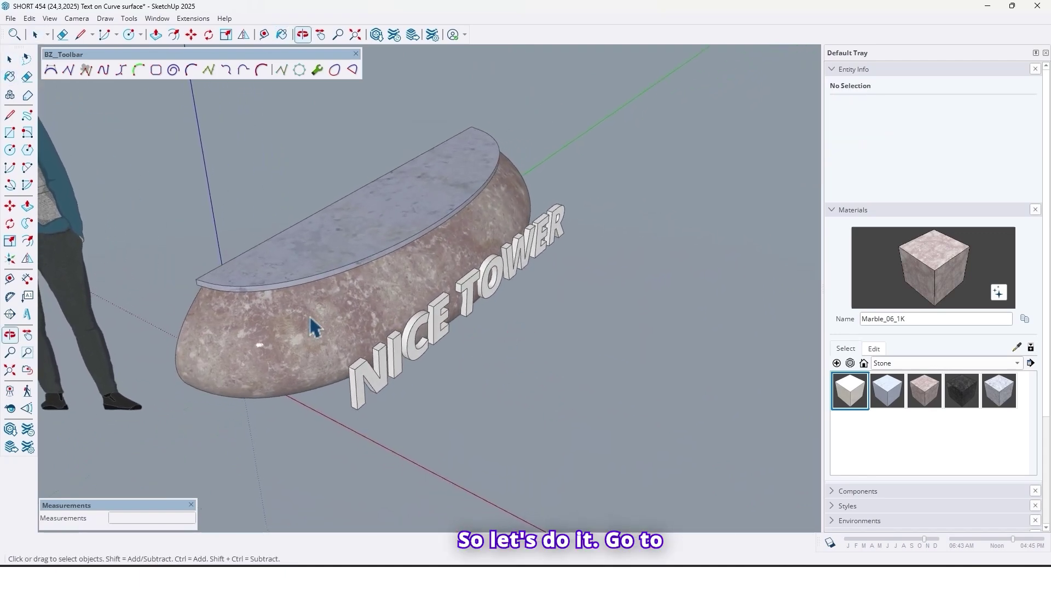
{"action": "double_click", "coordinate": [352, 324]}
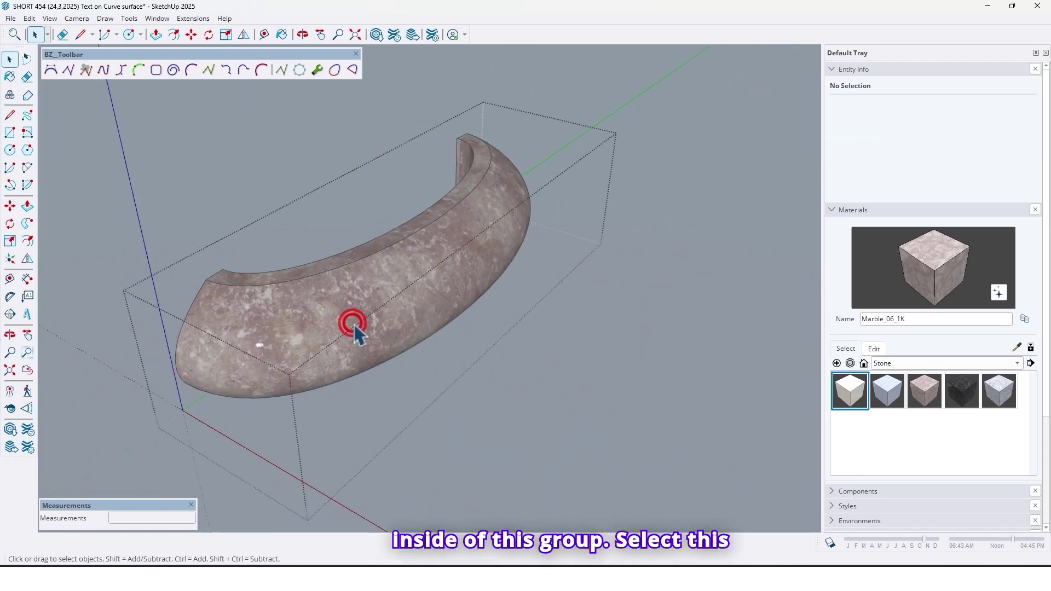
Step: Select the desk's curved front surface and move-copy it using Ctrl
{"action": "left_click", "coordinate": [323, 330]}
{"action": "scroll", "coordinate": [342, 303], "scroll_direction": "up", "scroll_amount": 3}
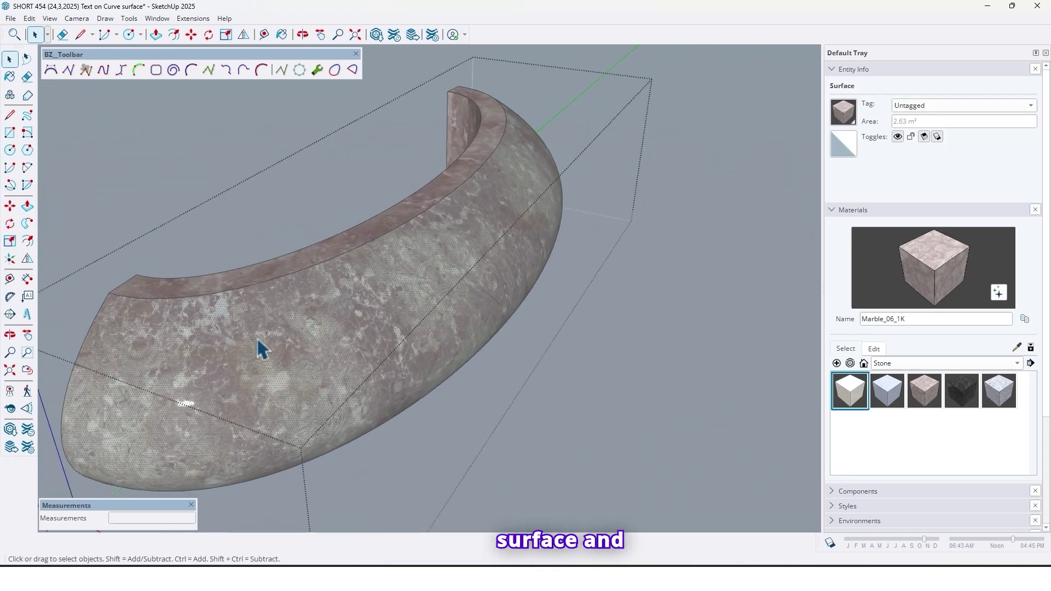
{"action": "scroll", "coordinate": [273, 337], "scroll_direction": "down", "scroll_amount": 3}
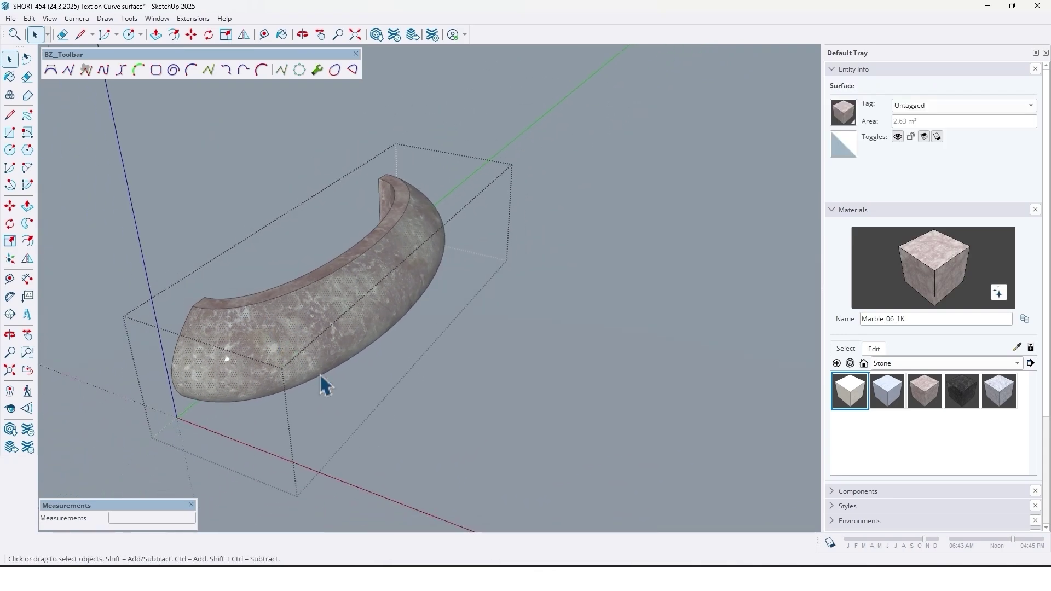
{"action": "left_click", "coordinate": [305, 436]}
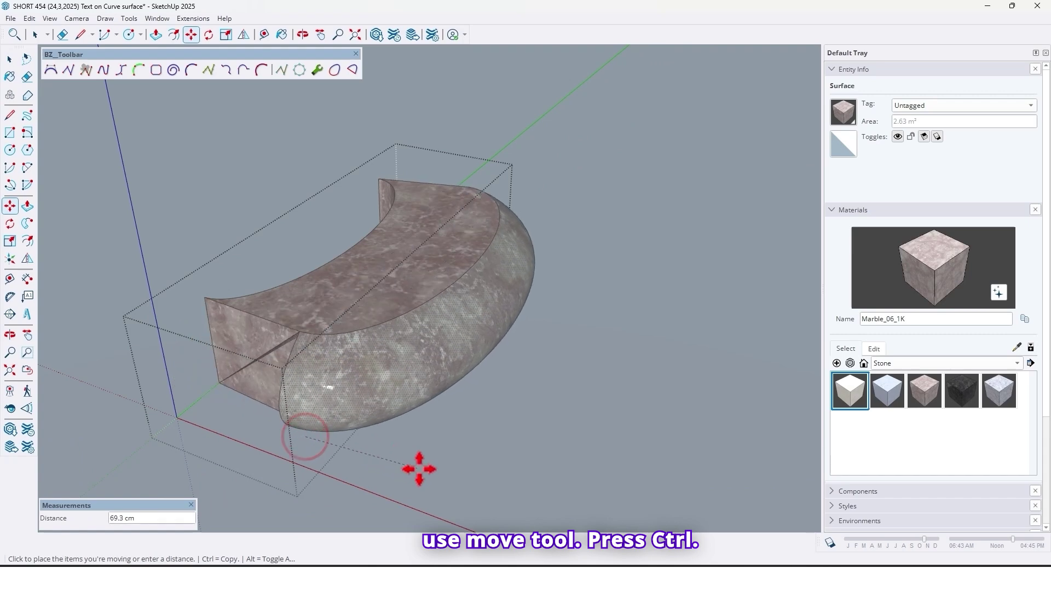
{"action": "key", "text": "ctrl"}
{"action": "scroll", "coordinate": [458, 469], "scroll_direction": "down", "scroll_amount": 1}
{"action": "left_click_drag", "start_coordinate": [434, 429], "coordinate": [351, 378], "text": "shift"}
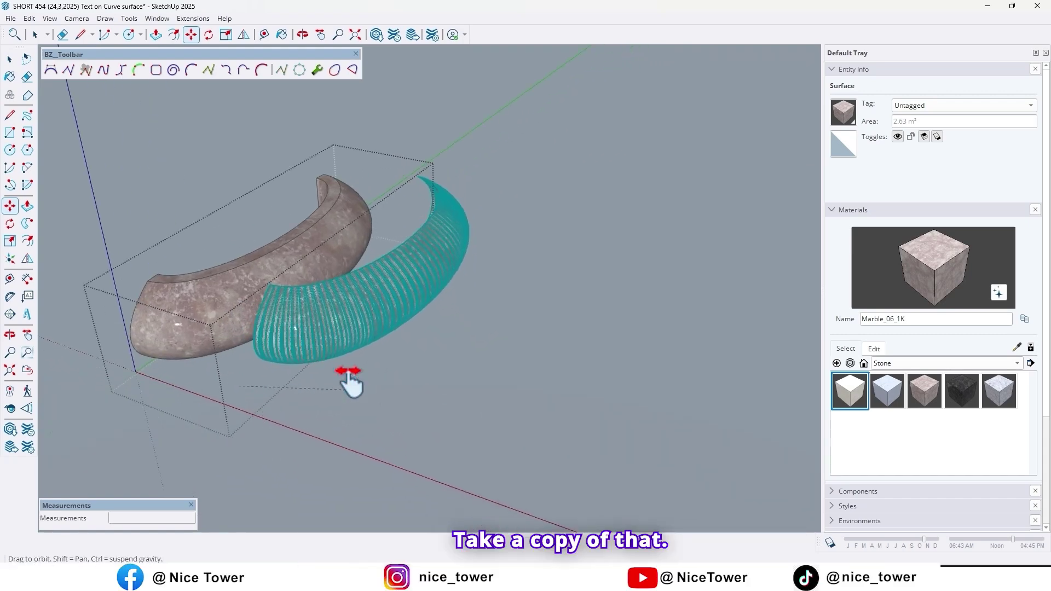
{"action": "scroll", "coordinate": [352, 379], "scroll_direction": "down", "scroll_amount": 1}
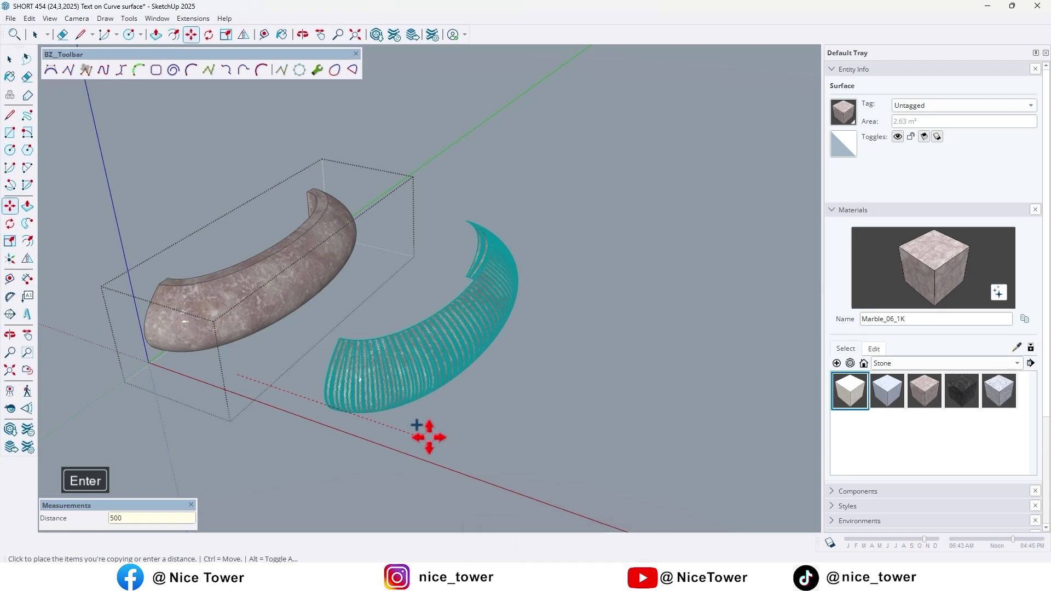
Step: Cut the surface copy out of the desk group and paste it in place outside
{"action": "scroll", "coordinate": [373, 379], "scroll_direction": "down", "scroll_amount": 3}
{"action": "middle_click_drag", "start_coordinate": [425, 359], "coordinate": [453, 331]}
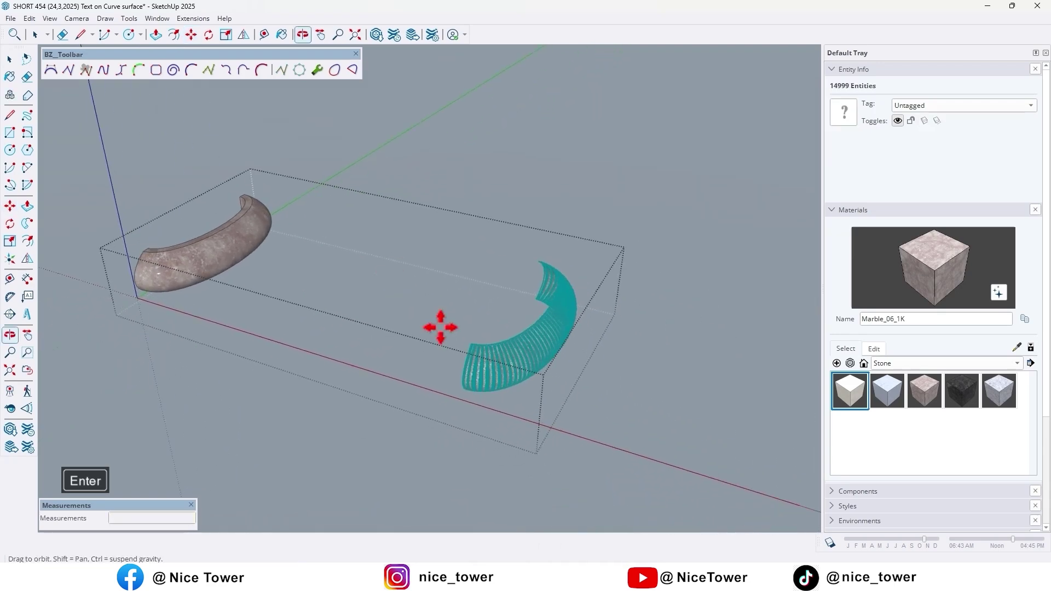
{"action": "scroll", "coordinate": [497, 352], "scroll_direction": "up", "scroll_amount": 5}
{"action": "key", "text": "ctrl+x"}
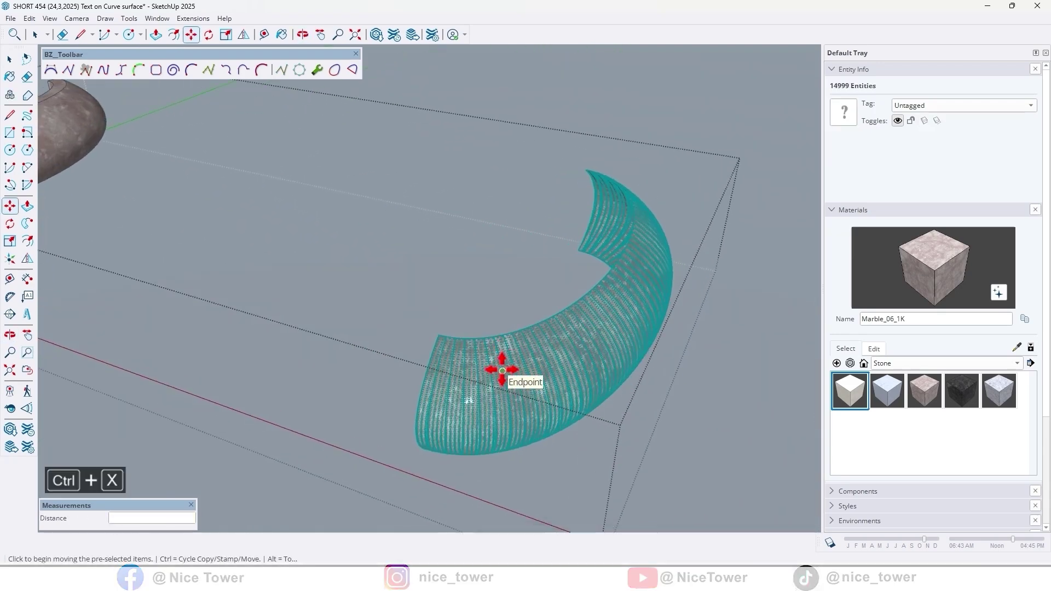
{"action": "key", "text": "Escape"}
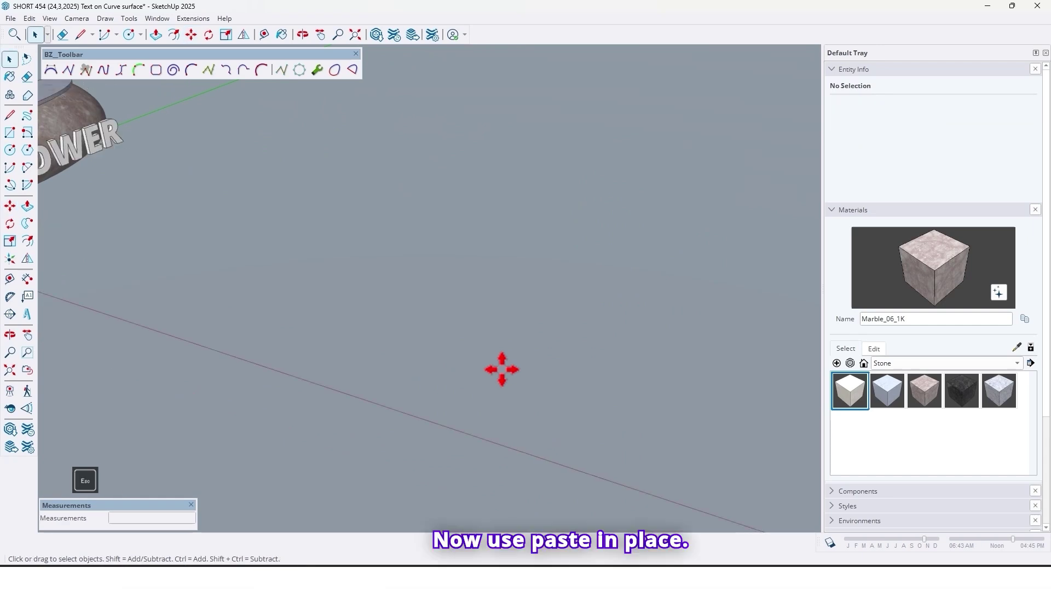
{"action": "key", "text": "alt+p"}
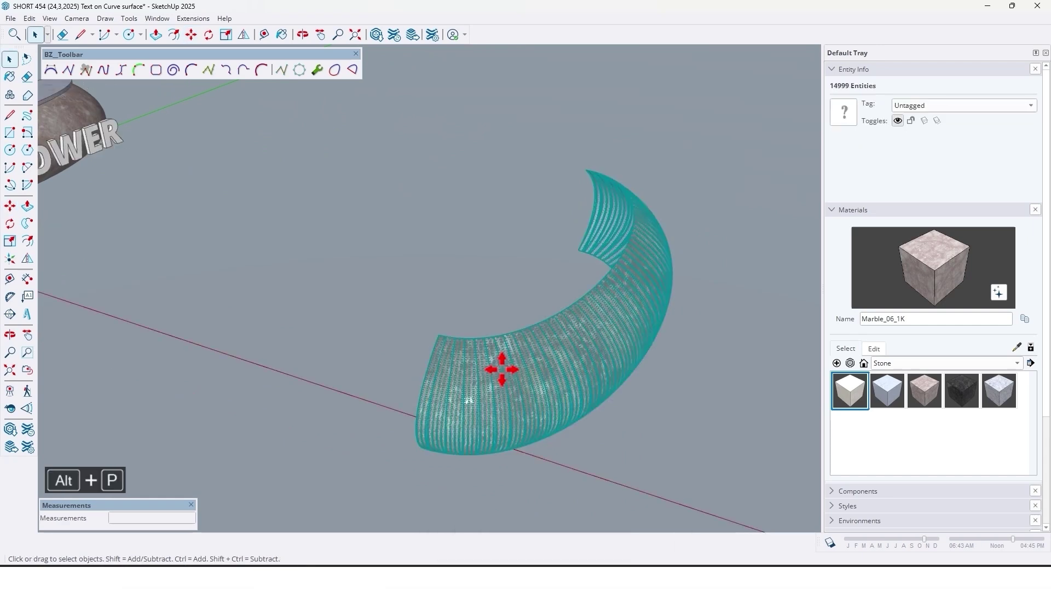
{"action": "scroll", "coordinate": [502, 369], "scroll_direction": "down", "scroll_amount": 2}
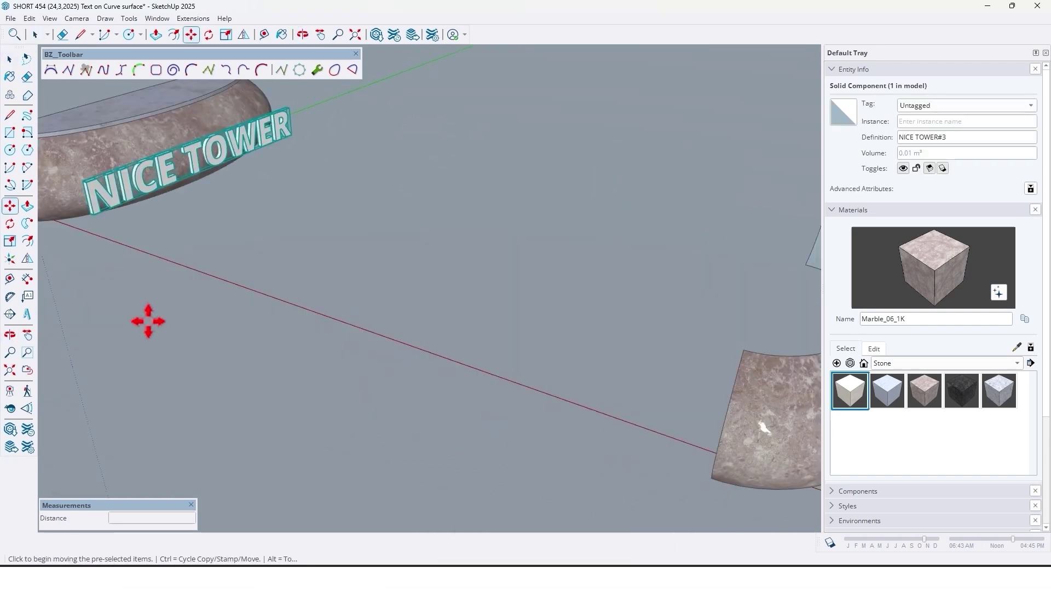
Step: Move the NICE TOWER lettering 500 along the red axis
{"action": "left_click", "coordinate": [148, 321]}
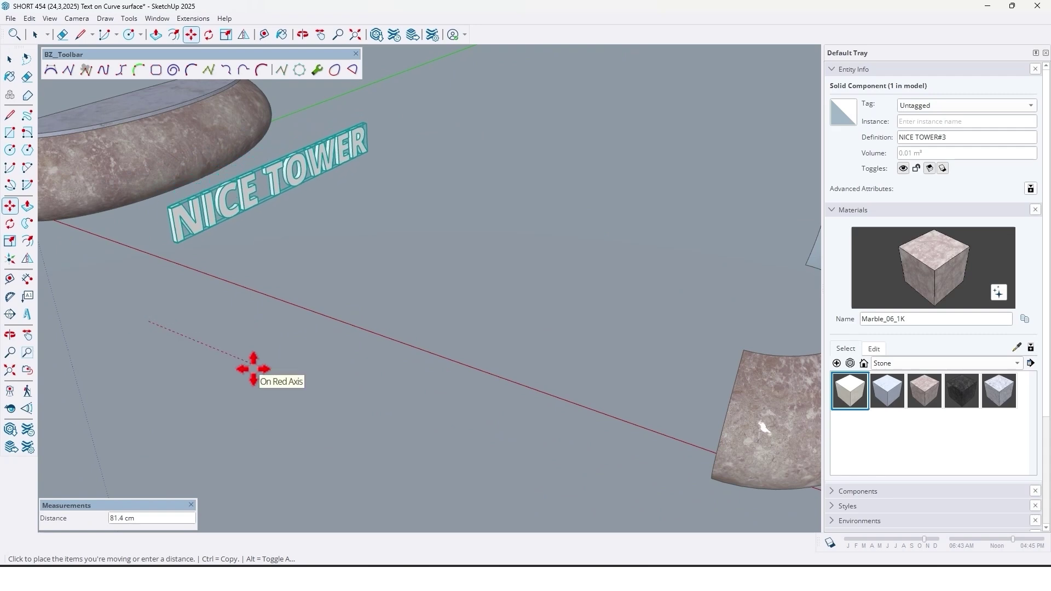
{"action": "type", "text": "500"}
{"action": "key", "text": "Return"}
{"action": "scroll", "coordinate": [253, 368], "scroll_direction": "down", "scroll_amount": 3}
{"action": "key", "text": "space"}
Step: Select the curved surface copy with the lettering and make them one group
{"action": "middle_click_drag", "start_coordinate": [469, 352], "coordinate": [598, 350]}
{"action": "scroll", "coordinate": [403, 337], "scroll_direction": "up", "scroll_amount": 3}
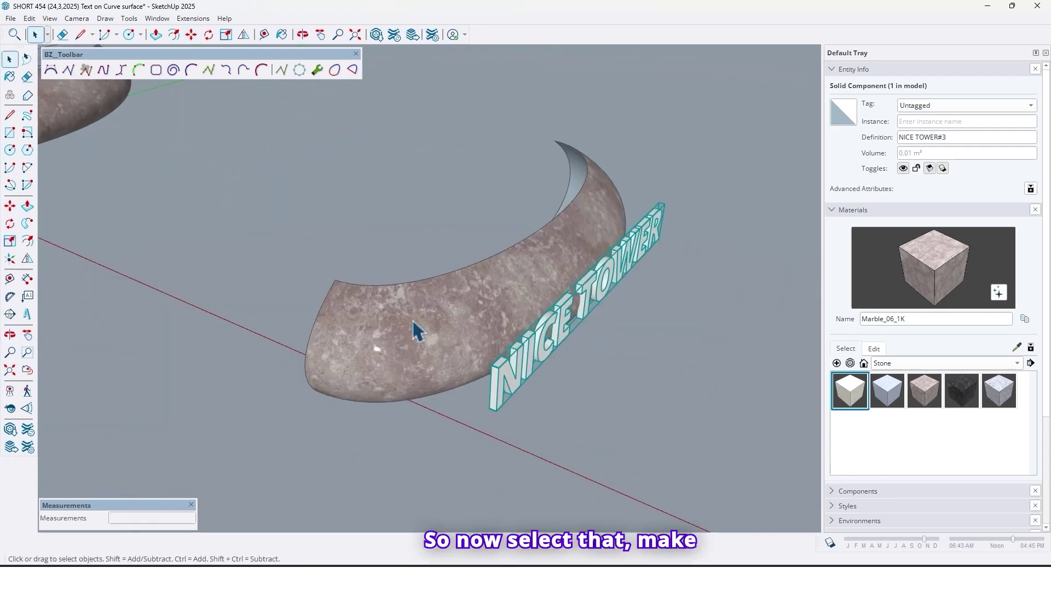
{"action": "left_click", "coordinate": [411, 320]}
{"action": "right_click", "coordinate": [413, 320]}
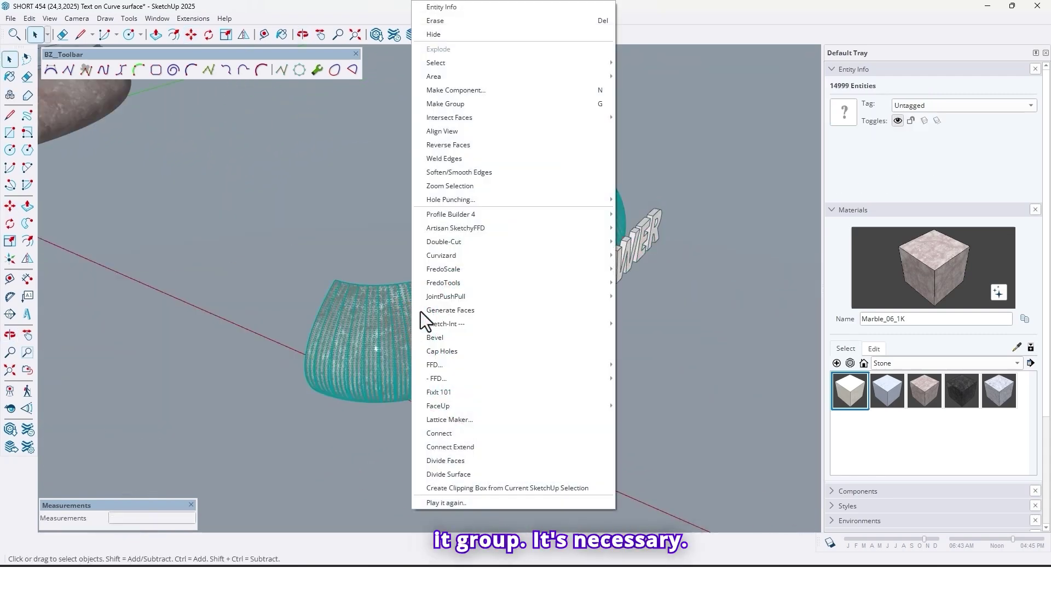
{"action": "left_click", "coordinate": [446, 104]}
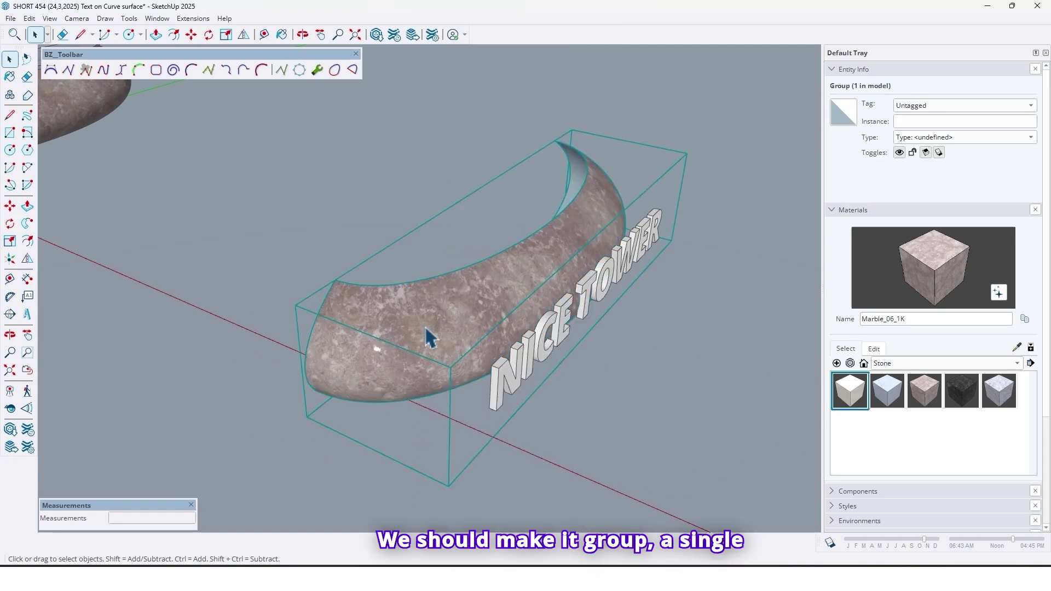
{"action": "scroll", "coordinate": [429, 305], "scroll_direction": "down", "scroll_amount": 1}
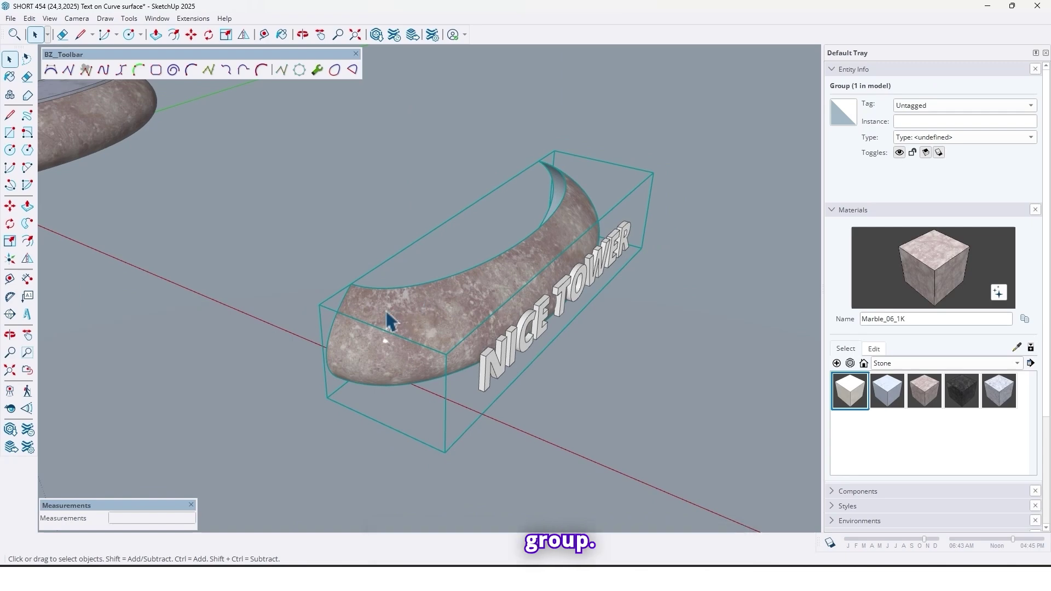
Step: Open the surface-and-lettering group and select a short end edge to read its length
{"action": "middle_click_drag", "start_coordinate": [387, 313], "coordinate": [509, 311]}
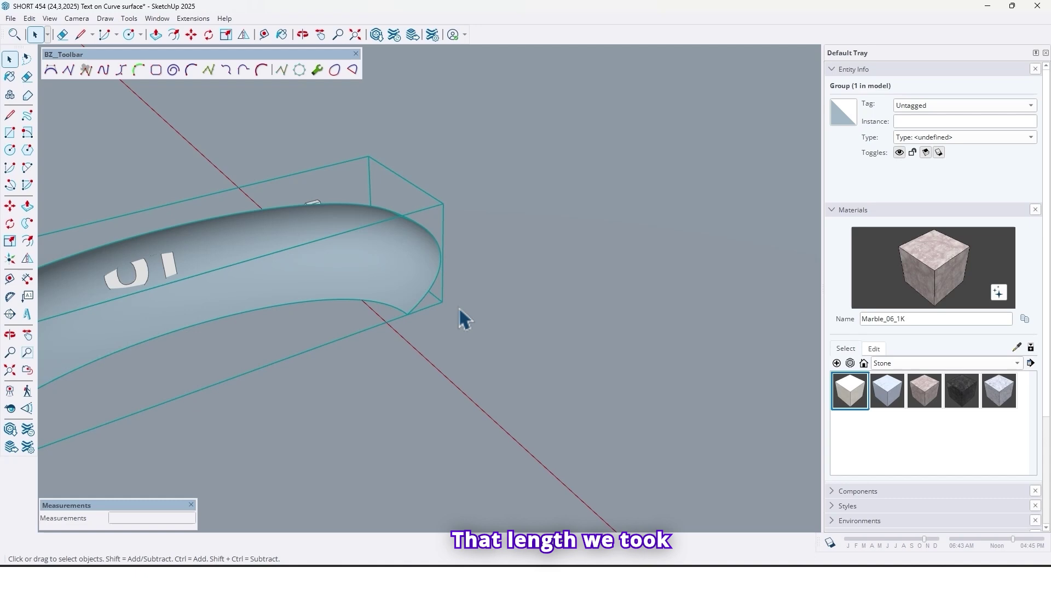
{"action": "middle_click_drag", "start_coordinate": [458, 307], "coordinate": [417, 271]}
{"action": "double_click", "coordinate": [409, 242]}
{"action": "left_click", "coordinate": [409, 244]}
{"action": "left_click", "coordinate": [409, 242]}
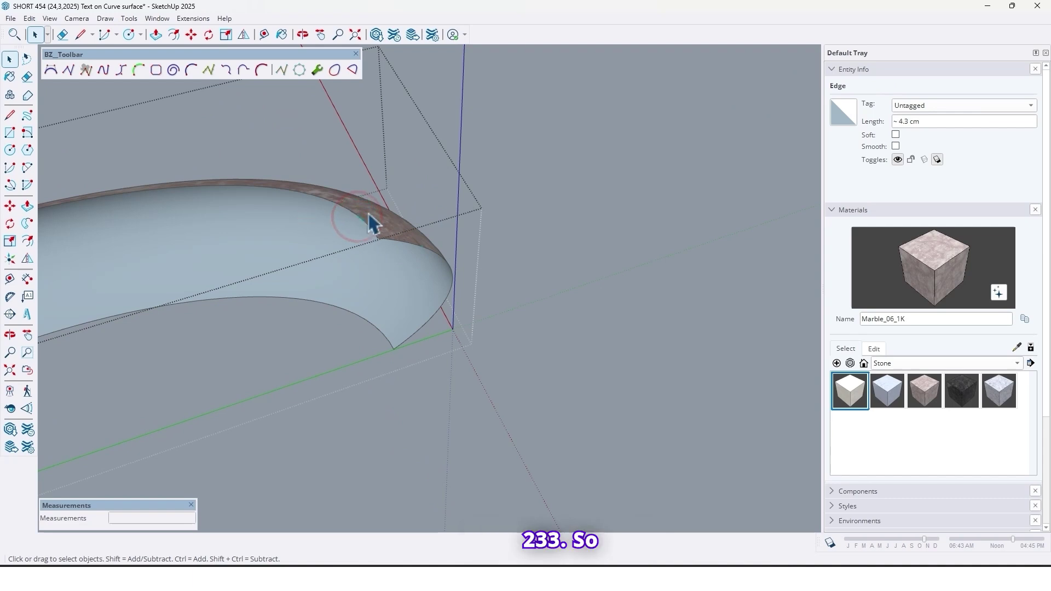
Step: Exit the group and draw a flat rectangle 233 long beside the curved surface
{"action": "key", "text": "Escape"}
{"action": "left_click", "coordinate": [539, 258]}
{"action": "middle_click_drag", "start_coordinate": [495, 280], "coordinate": [442, 178]}
{"action": "middle_click_drag", "start_coordinate": [457, 299], "coordinate": [437, 355], "text": "shift"}
{"action": "key", "text": "r"}
{"action": "key", "text": "Right"}
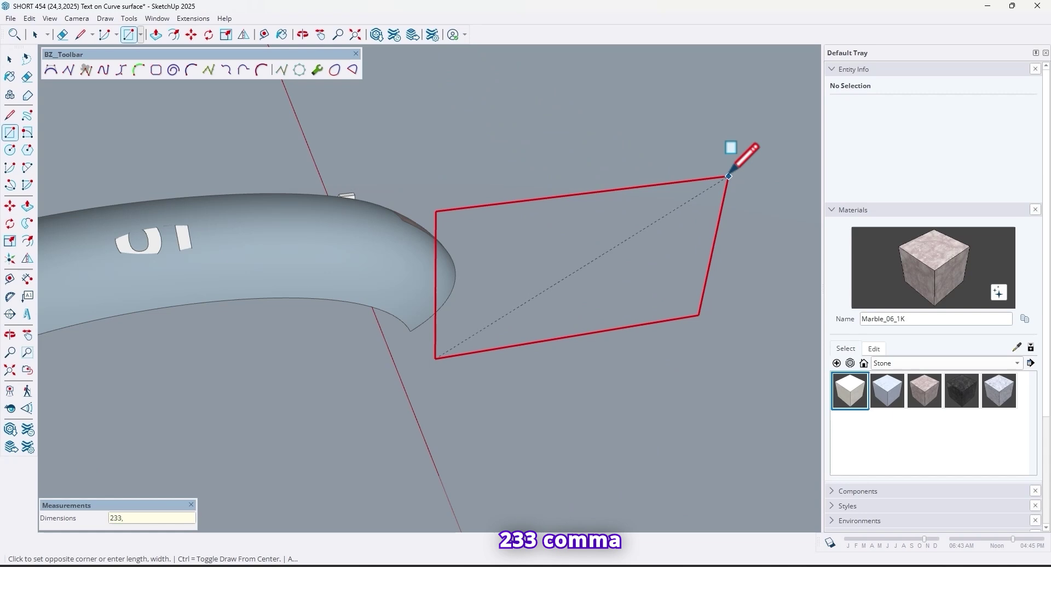
{"action": "type", "text": "83"}
{"action": "key", "text": "Return"}
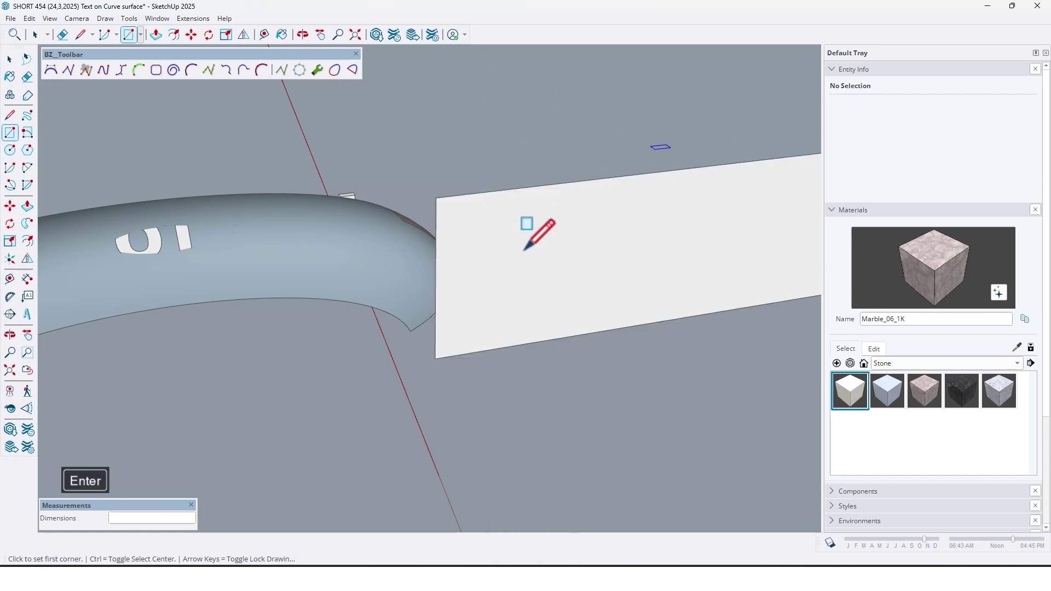
Step: Make the new rectangle face and its edges a separate group
{"action": "middle_click_drag", "start_coordinate": [526, 244], "coordinate": [500, 262]}
{"action": "key", "text": "space"}
{"action": "double_click", "coordinate": [497, 275]}
{"action": "right_click", "coordinate": [499, 276]}
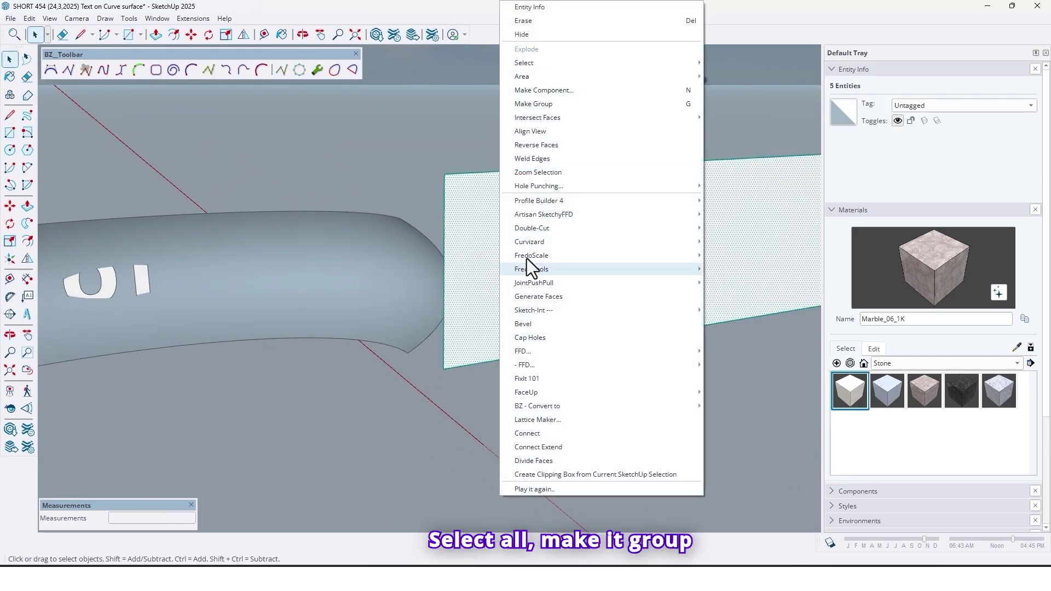
{"action": "left_click", "coordinate": [529, 105]}
{"action": "middle_click_drag", "start_coordinate": [487, 369], "coordinate": [429, 317]}
{"action": "left_click", "coordinate": [531, 310]}
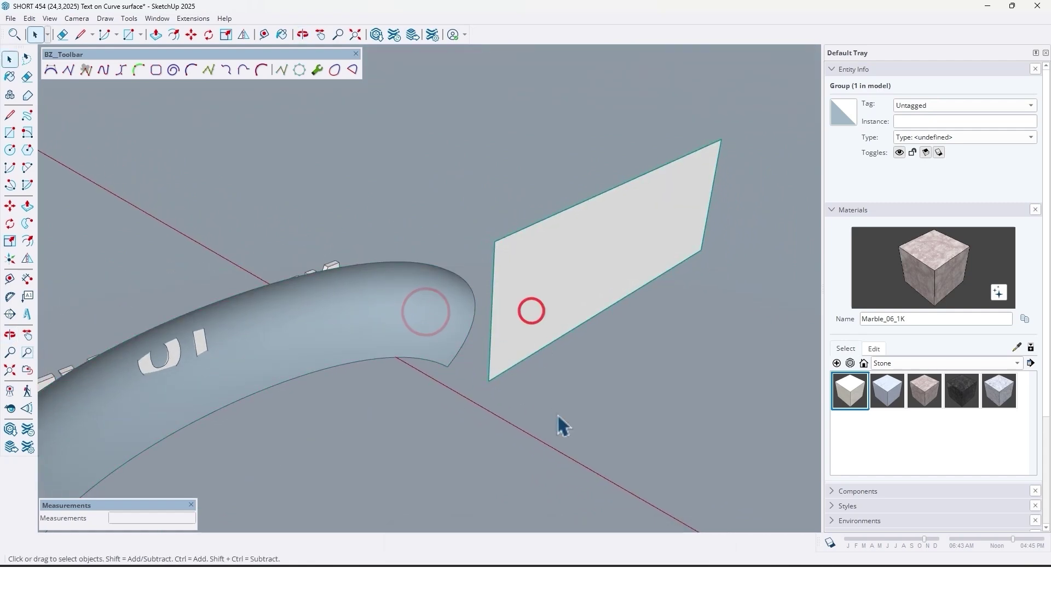
{"action": "mouse_move", "coordinate": [558, 425]}
{"action": "middle_mouse_down"}
{"action": "mouse_move", "coordinate": [502, 392]}
{"action": "mouse_move", "coordinate": [520, 225]}
{"action": "mouse_move", "coordinate": [523, 368]}
{"action": "mouse_move", "coordinate": [549, 366]}
{"action": "mouse_move", "coordinate": [521, 362]}
{"action": "middle_mouse_up"}
Step: Draw a line from one rectangle corner to the matching corner of the curved surface
{"action": "left_click", "coordinate": [479, 428]}
{"action": "scroll", "coordinate": [535, 382], "scroll_direction": "up", "scroll_amount": 3}
{"action": "middle_click_drag", "start_coordinate": [551, 351], "coordinate": [513, 385]}
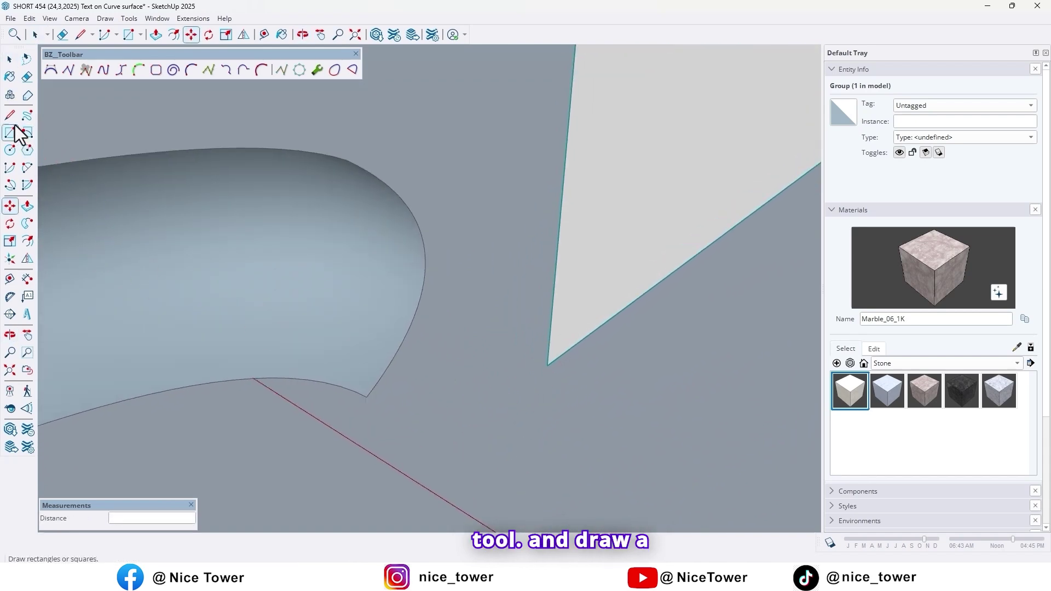
{"action": "scroll", "coordinate": [594, 348], "scroll_direction": "up", "scroll_amount": 4}
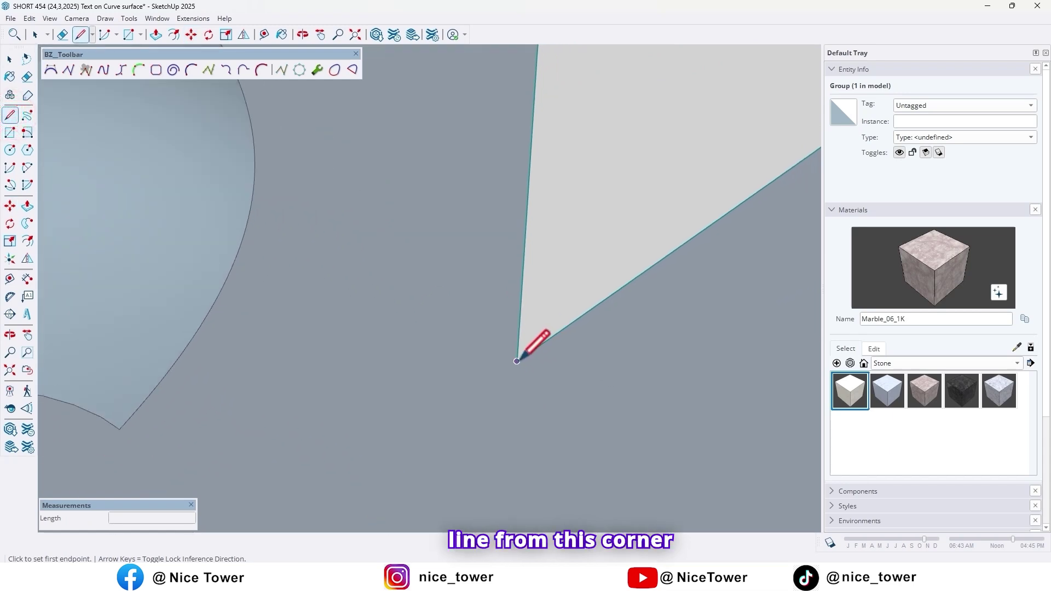
{"action": "left_click", "coordinate": [516, 360]}
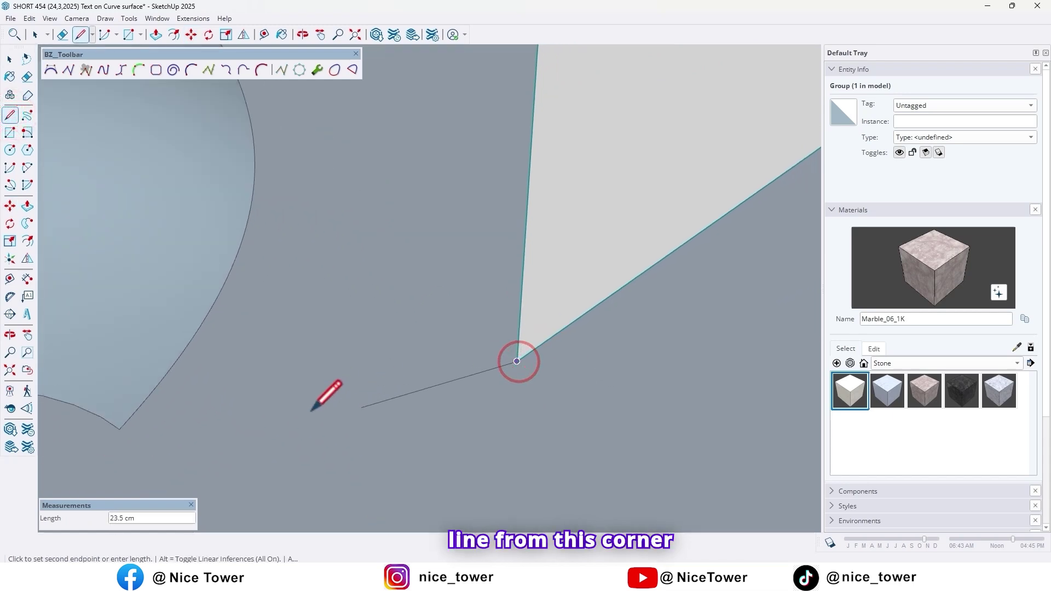
{"action": "middle_click_drag", "start_coordinate": [241, 428], "coordinate": [513, 391], "text": "shift"}
{"action": "scroll", "coordinate": [425, 393], "scroll_direction": "up", "scroll_amount": 2}
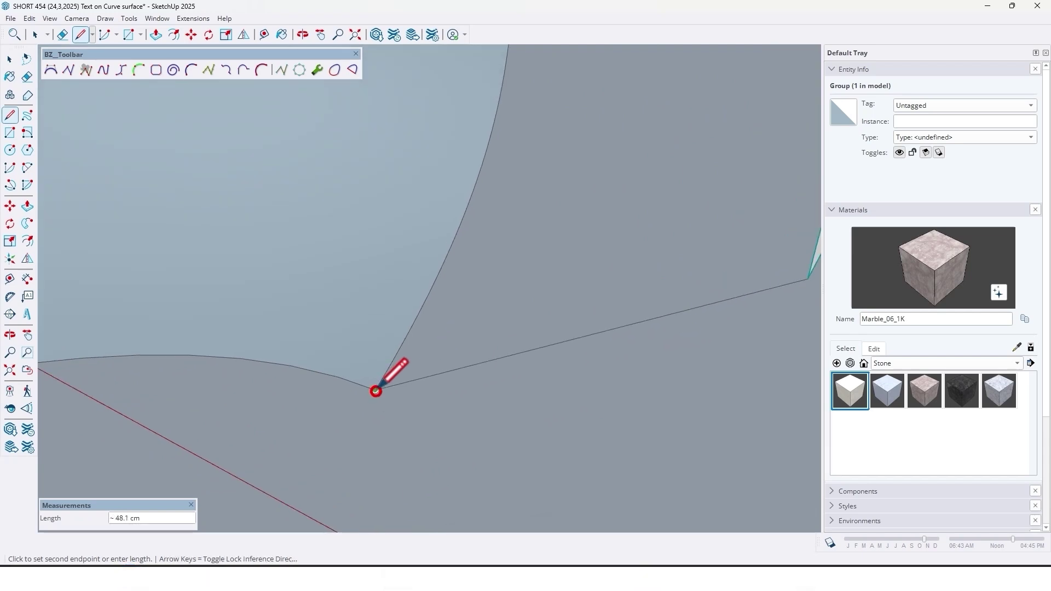
{"action": "scroll", "coordinate": [405, 404], "scroll_direction": "down", "scroll_amount": 3}
{"action": "key", "text": "space"}
{"action": "scroll", "coordinate": [540, 399], "scroll_direction": "down", "scroll_amount": 1}
{"action": "middle_click_drag", "start_coordinate": [541, 400], "coordinate": [501, 406]}
{"action": "middle_click_drag", "start_coordinate": [501, 406], "coordinate": [481, 462], "text": "shift"}
{"action": "scroll", "coordinate": [493, 375], "scroll_direction": "down", "scroll_amount": 3}
{"action": "middle_click_drag", "start_coordinate": [493, 376], "coordinate": [478, 295]}
{"action": "scroll", "coordinate": [518, 208], "scroll_direction": "up", "scroll_amount": 6}
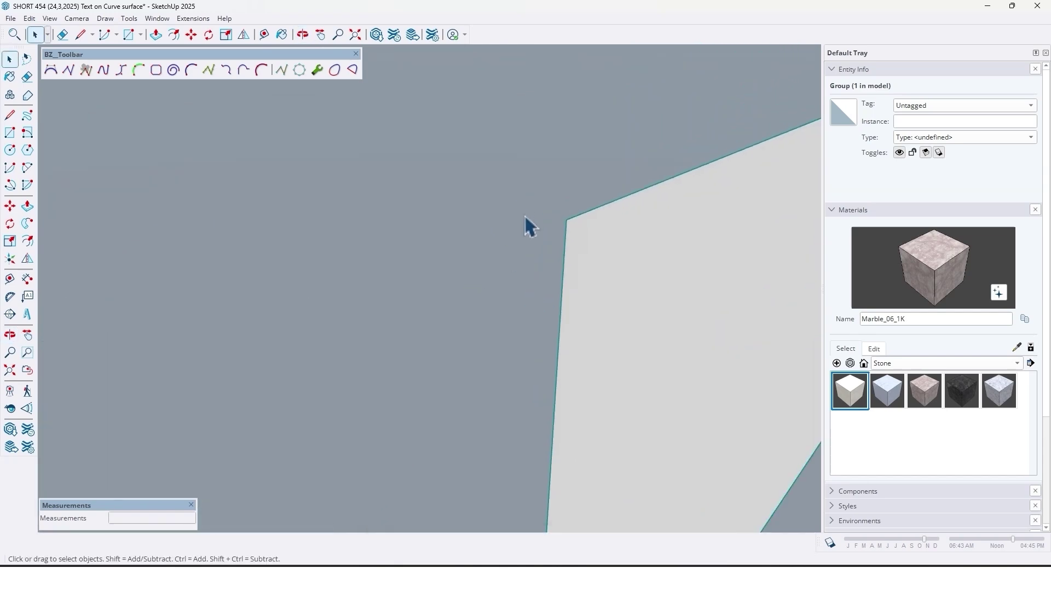
Step: Draw a second line from the rectangle's top corner to the curved surface's top corner
{"action": "key", "text": "l"}
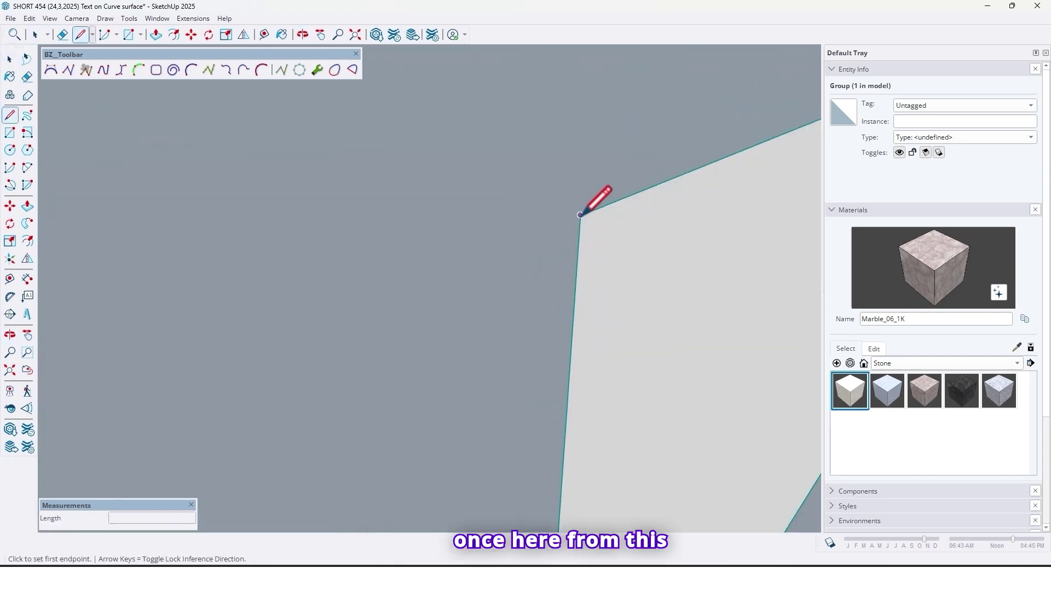
{"action": "left_click", "coordinate": [580, 215]}
{"action": "scroll", "coordinate": [403, 246], "scroll_direction": "down", "scroll_amount": 3}
{"action": "mouse_move", "coordinate": [403, 246]}
{"action": "middle_mouse_down"}
{"action": "mouse_move", "coordinate": [457, 364]}
{"action": "mouse_move", "coordinate": [514, 304]}
{"action": "middle_mouse_up"}
{"action": "scroll", "coordinate": [403, 307], "scroll_direction": "up", "scroll_amount": 8}
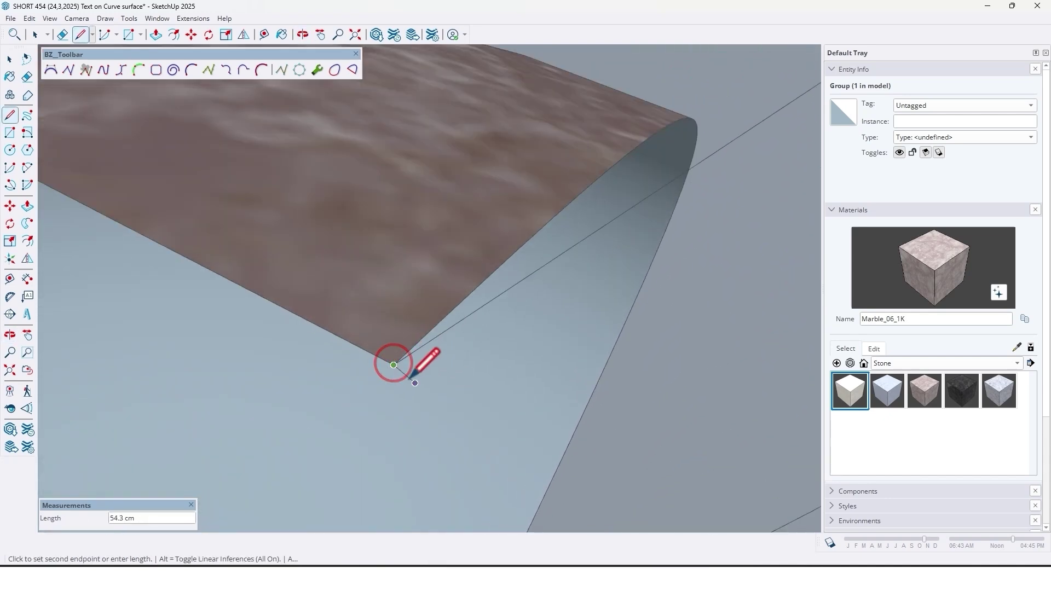
{"action": "key", "text": "space"}
{"action": "scroll", "coordinate": [405, 375], "scroll_direction": "down", "scroll_amount": 6}
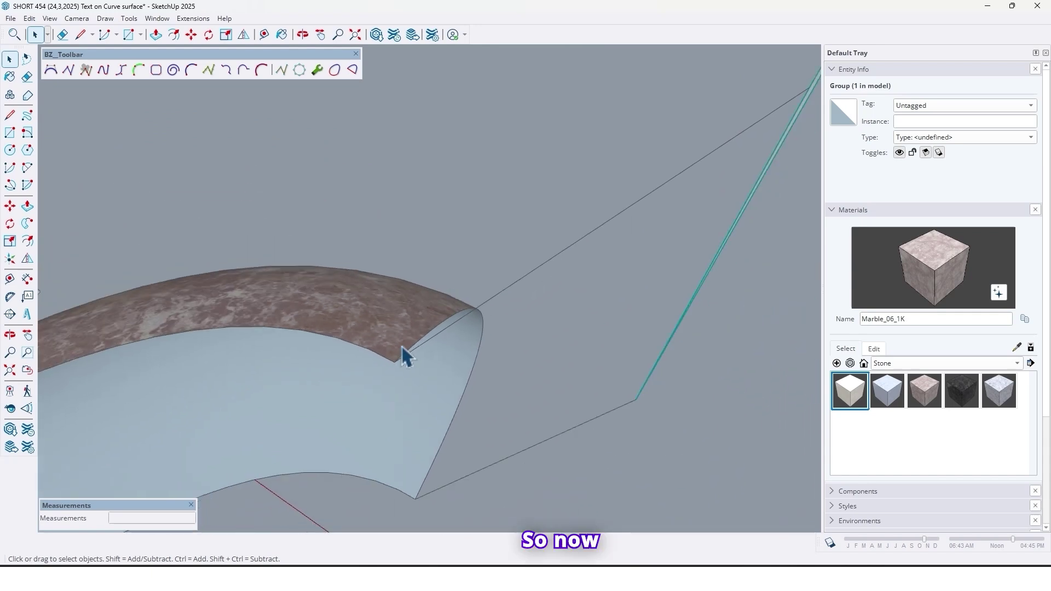
Step: Group the two lines connecting the curved surface and the flat panel
{"action": "middle_click_drag", "start_coordinate": [412, 377], "coordinate": [514, 223]}
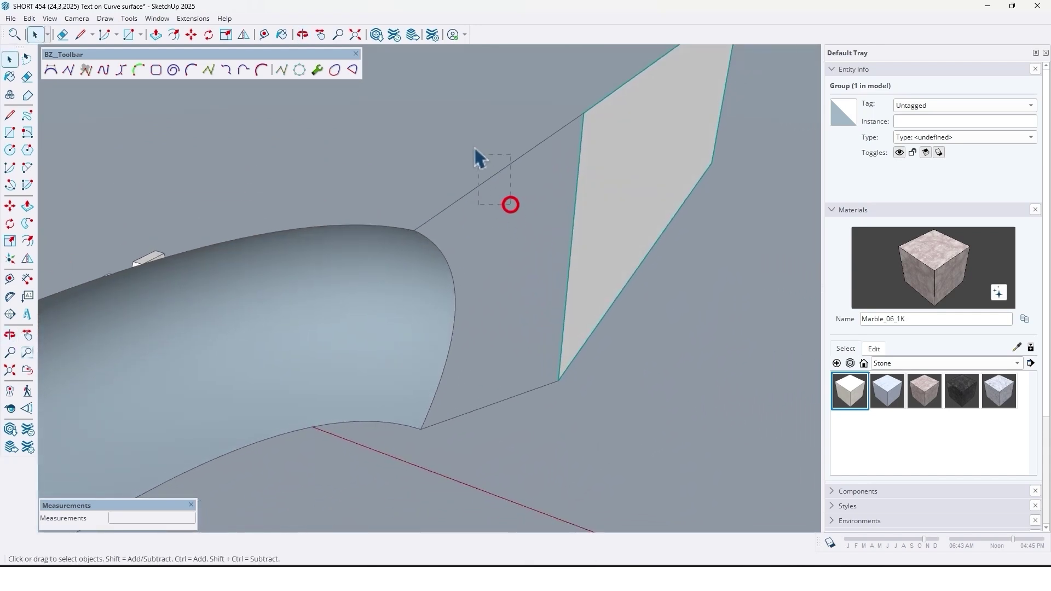
{"action": "left_click_drag", "start_coordinate": [474, 156], "coordinate": [475, 158]}
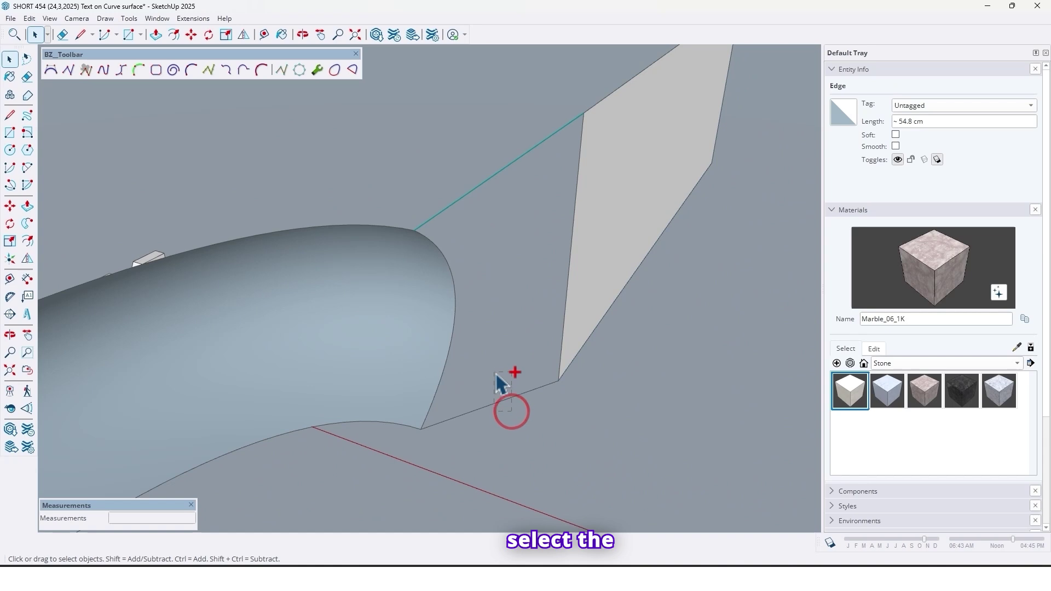
{"action": "right_click", "coordinate": [483, 185]}
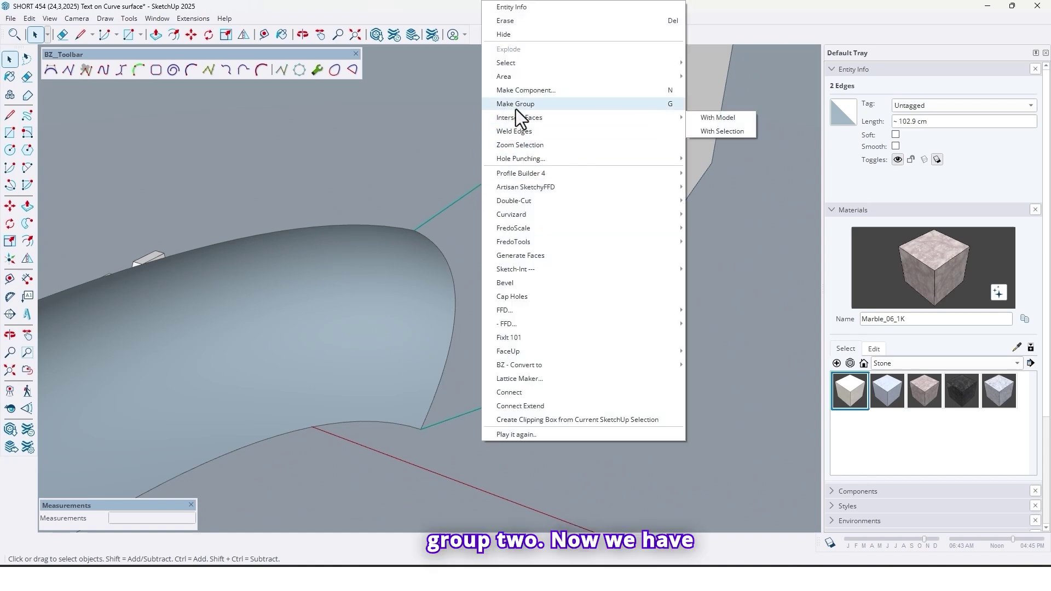
{"action": "left_click", "coordinate": [516, 104]}
Step: Select the curved surface, line group and flat panel, and combine them into one group
{"action": "middle_click_drag", "start_coordinate": [520, 136], "coordinate": [493, 332]}
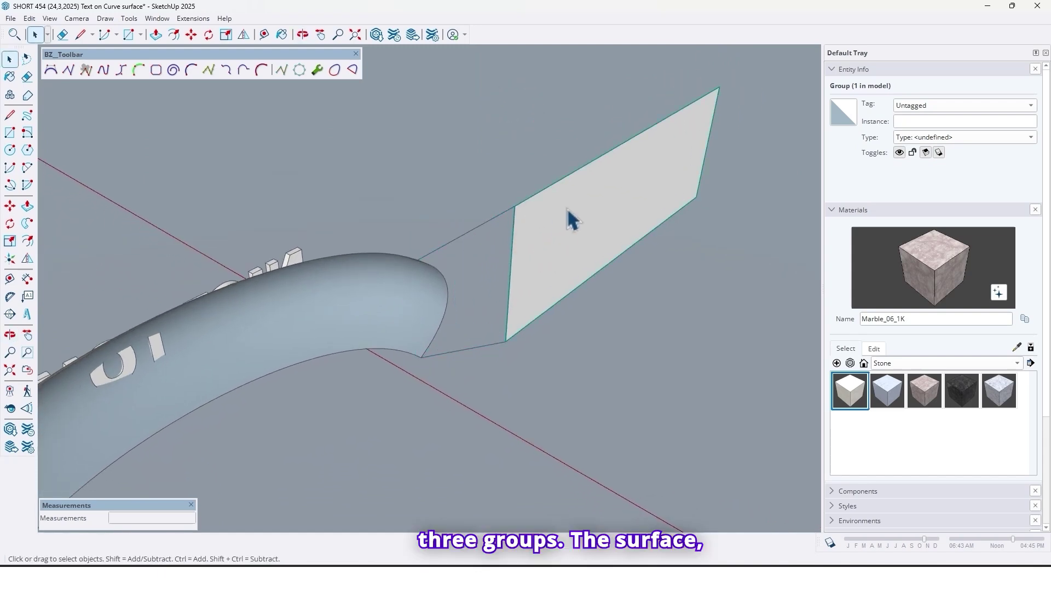
{"action": "middle_click_drag", "start_coordinate": [576, 218], "coordinate": [546, 219]}
{"action": "left_click", "coordinate": [483, 234]}
{"action": "middle_click_drag", "start_coordinate": [347, 285], "coordinate": [483, 340]}
{"action": "left_click_drag", "start_coordinate": [436, 290], "coordinate": [416, 239]}
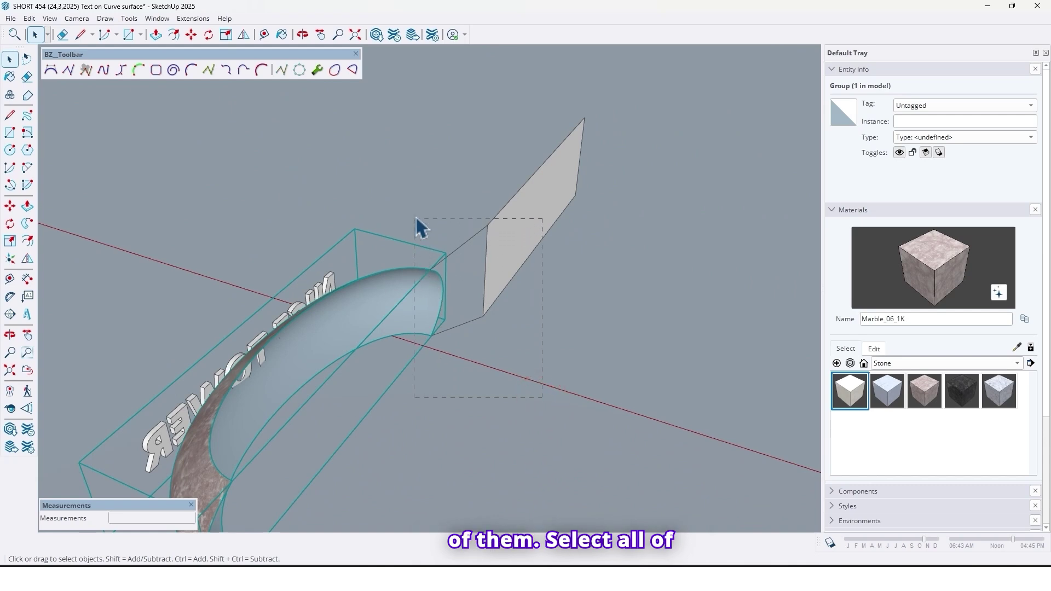
{"action": "left_click", "coordinate": [568, 339]}
{"action": "scroll", "coordinate": [510, 235], "scroll_direction": "up", "scroll_amount": 2}
{"action": "left_click", "coordinate": [446, 251]}
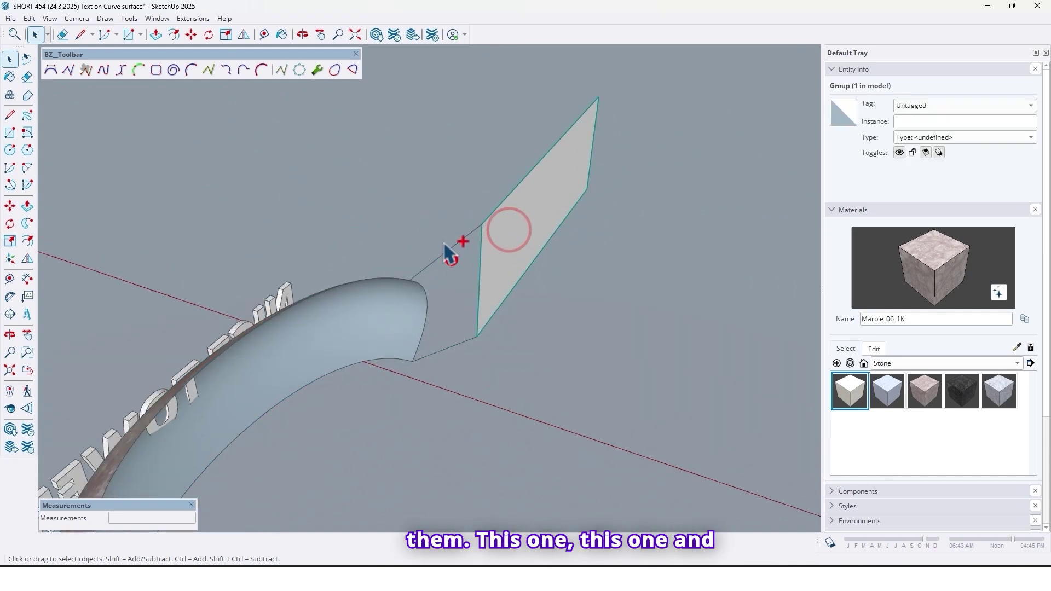
{"action": "left_click", "coordinate": [382, 300], "text": "ctrl"}
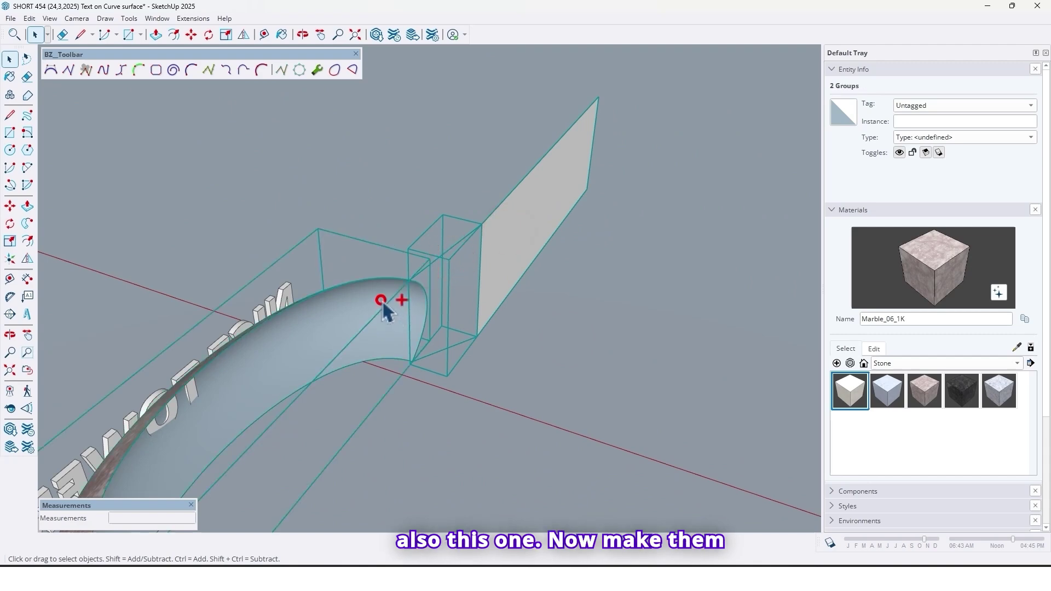
{"action": "right_click", "coordinate": [494, 227]}
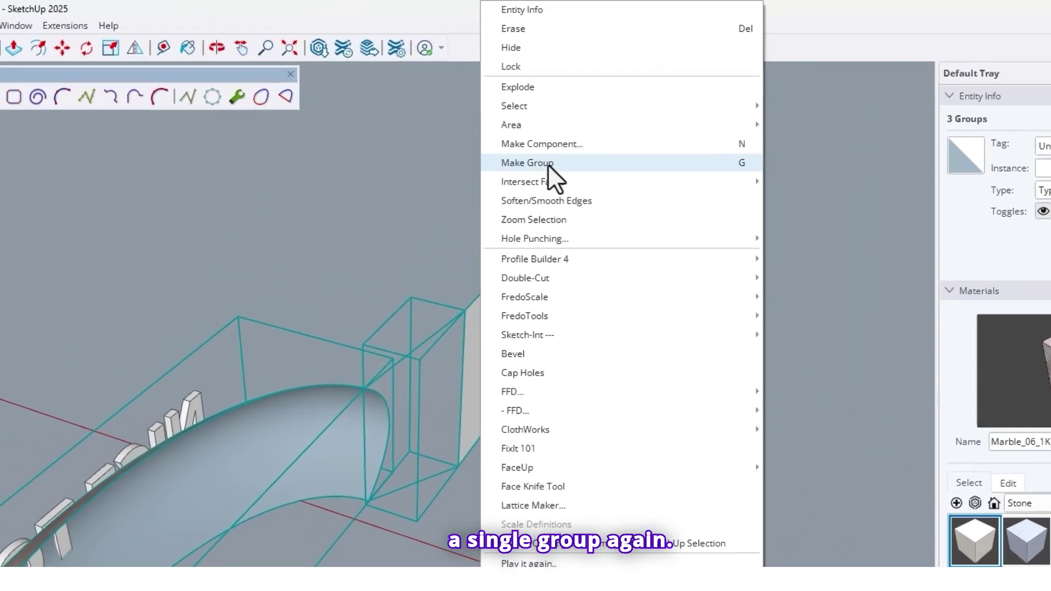
{"action": "left_click", "coordinate": [547, 163]}
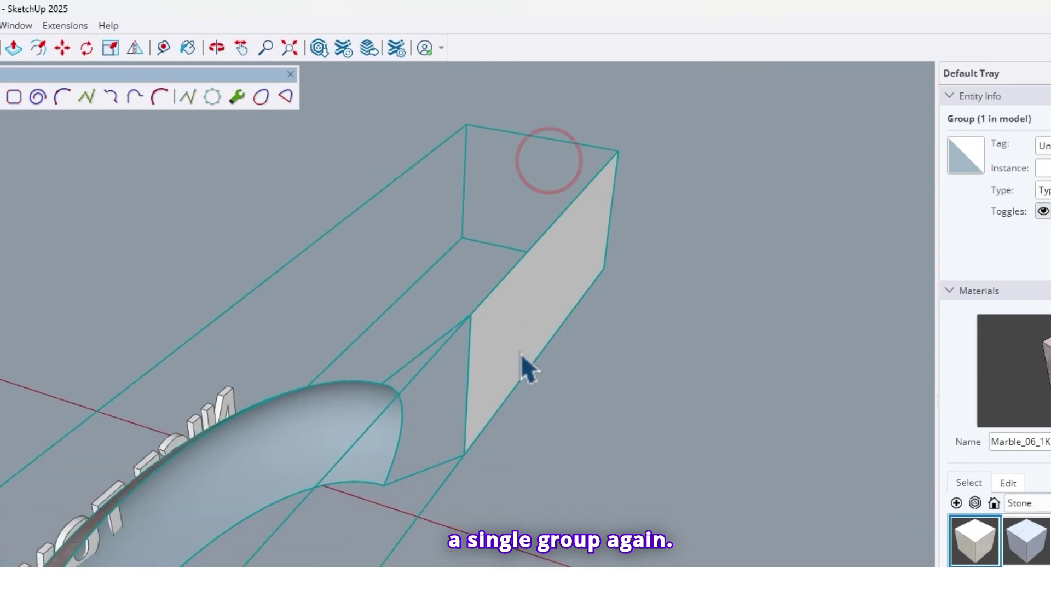
{"action": "middle_click_drag", "start_coordinate": [520, 371], "coordinate": [681, 404]}
{"action": "middle_click_drag", "start_coordinate": [668, 353], "coordinate": [679, 333]}
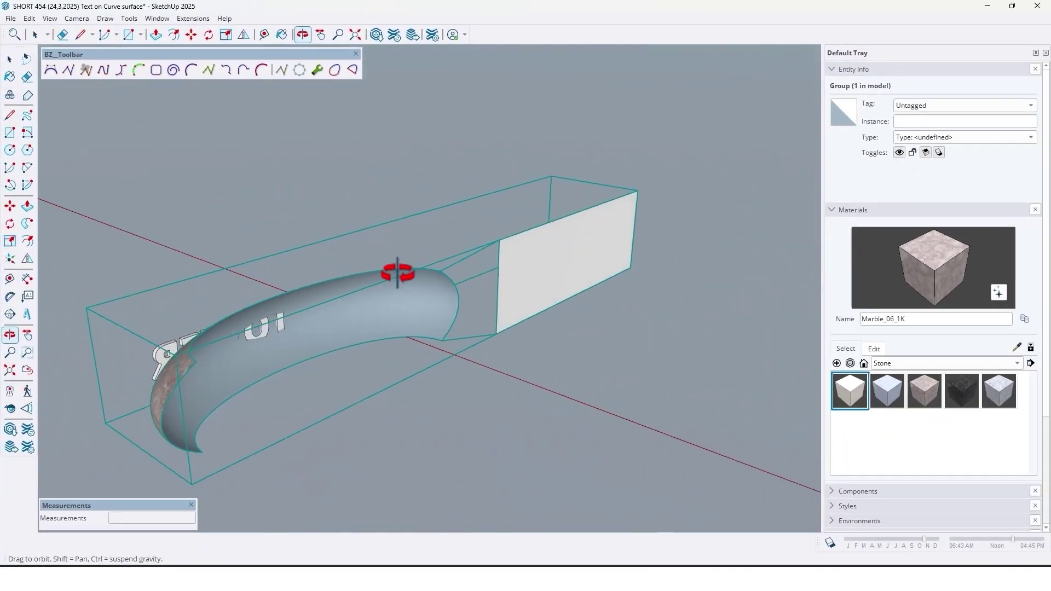
{"action": "middle_click_drag", "start_coordinate": [659, 282], "coordinate": [440, 366]}
{"action": "scroll", "coordinate": [463, 372], "scroll_direction": "up", "scroll_amount": 5}
Step: Move the NICE TOWER lettering onto the flat white panel
{"action": "left_click", "coordinate": [422, 356]}
{"action": "key", "text": "m"}
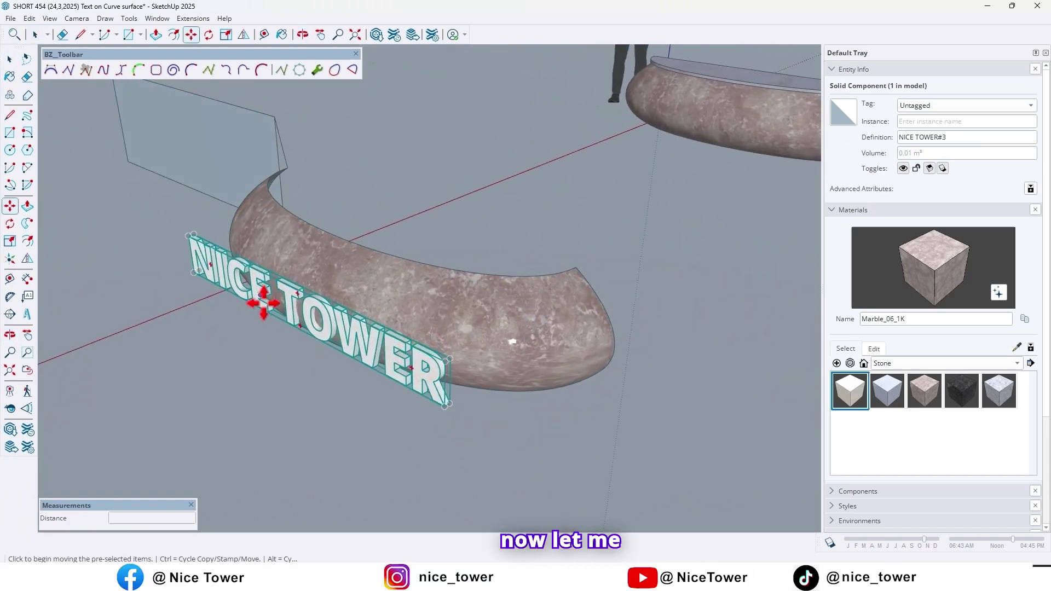
{"action": "left_click", "coordinate": [186, 238]}
{"action": "middle_click_drag", "start_coordinate": [370, 207], "coordinate": [137, 192]}
{"action": "middle_click_drag", "start_coordinate": [439, 244], "coordinate": [391, 241]}
{"action": "scroll", "coordinate": [451, 244], "scroll_direction": "up", "scroll_amount": 3}
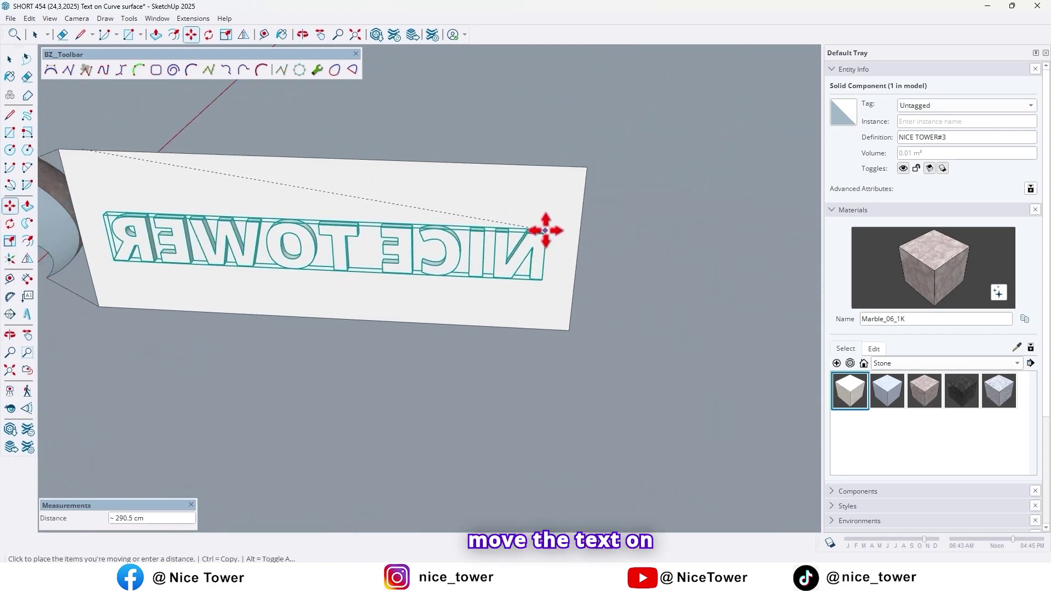
{"action": "left_click", "coordinate": [546, 229]}
{"action": "middle_click_drag", "start_coordinate": [499, 246], "coordinate": [521, 243]}
{"action": "middle_click_drag", "start_coordinate": [295, 228], "coordinate": [335, 225]}
{"action": "scroll", "coordinate": [356, 228], "scroll_direction": "up", "scroll_amount": 2}
{"action": "middle_click_drag", "start_coordinate": [409, 236], "coordinate": [410, 281]}
Step: Flip the NICE TOWER lettering so it reads correctly, then start nudging it into place
{"action": "key", "text": "shift+f"}
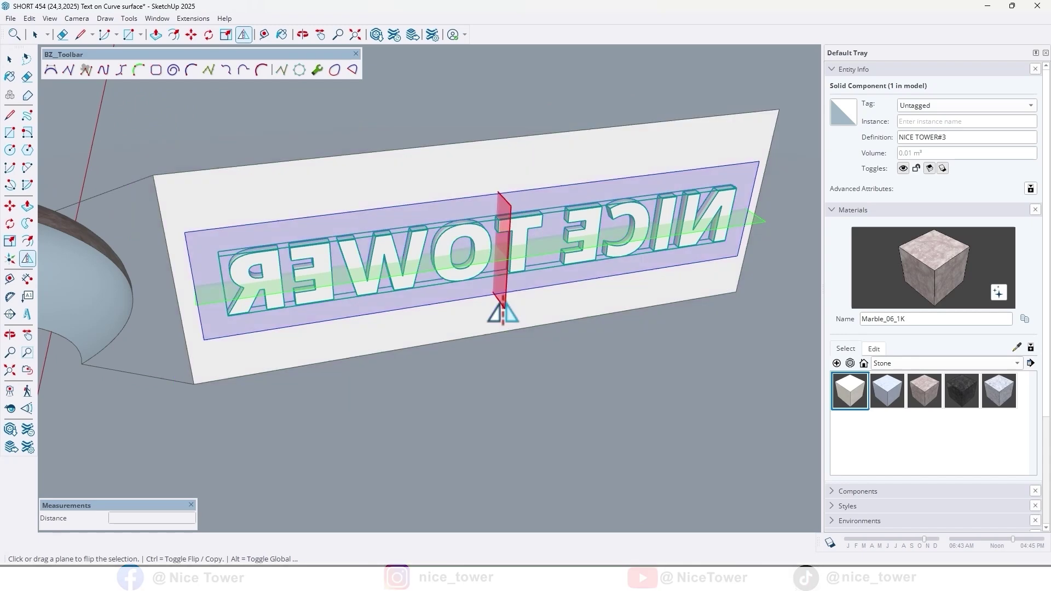
{"action": "left_click", "coordinate": [500, 302]}
{"action": "middle_click_drag", "start_coordinate": [546, 410], "coordinate": [468, 287]}
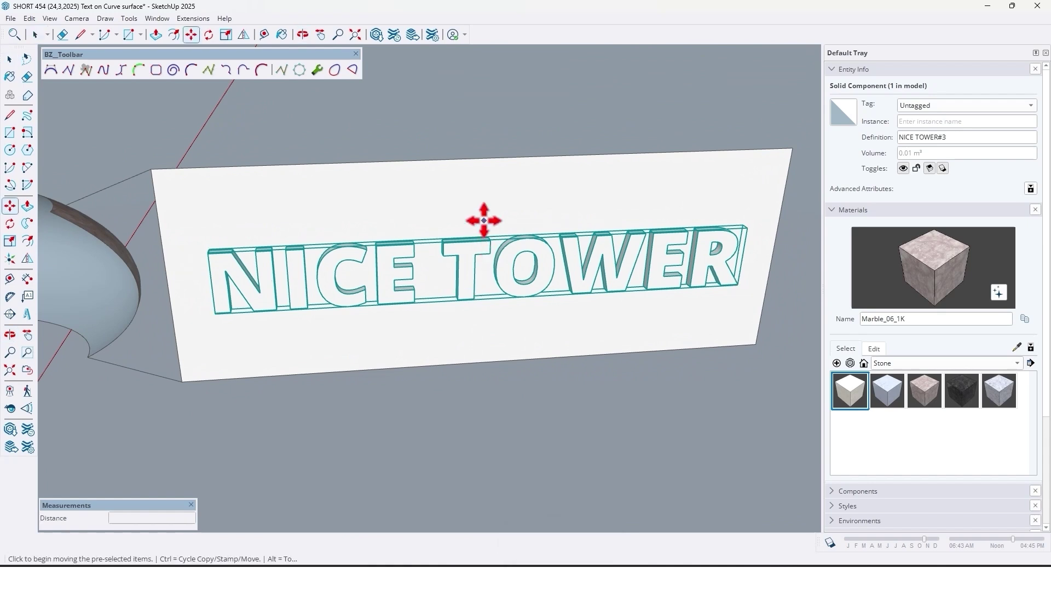
{"action": "left_click", "coordinate": [489, 240]}
{"action": "key", "text": "Left"}
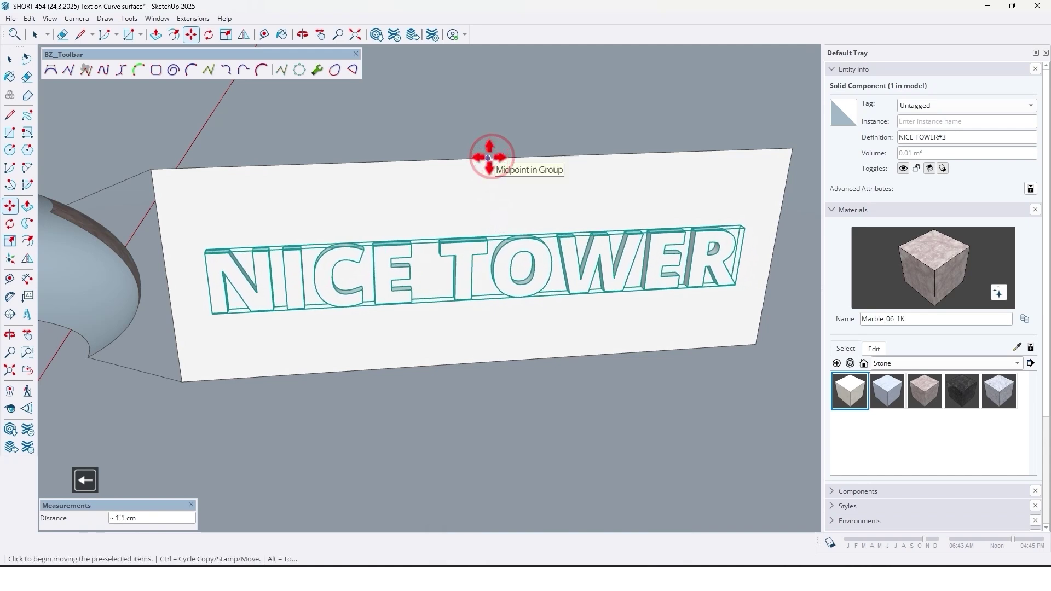
Step: Set the lettering down and draw a short vertical marker line up from the top edge's midpoint
{"action": "left_click", "coordinate": [487, 158]}
{"action": "key", "text": "l"}
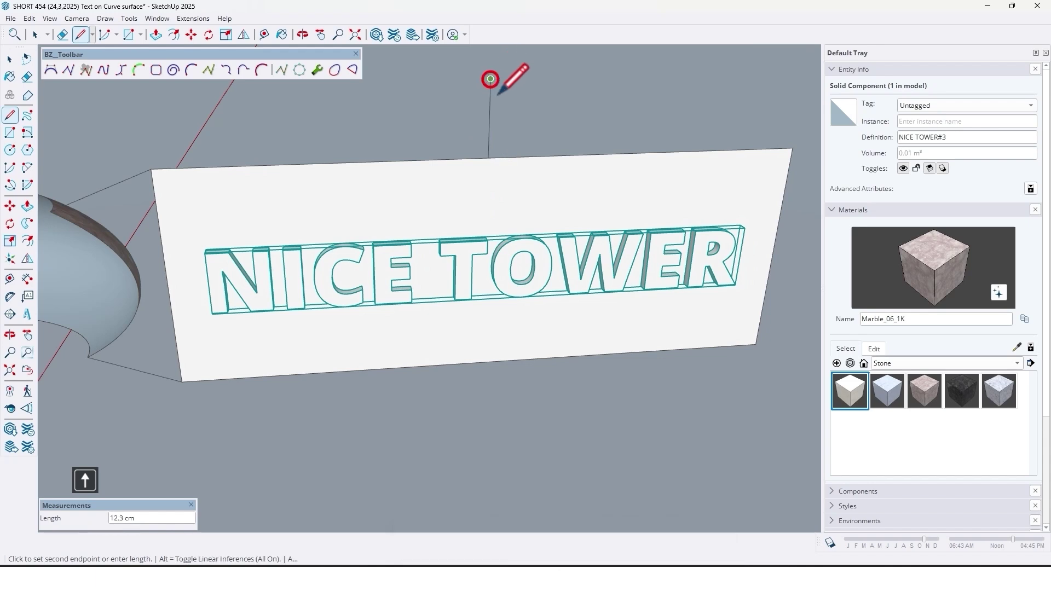
{"action": "key", "text": "space"}
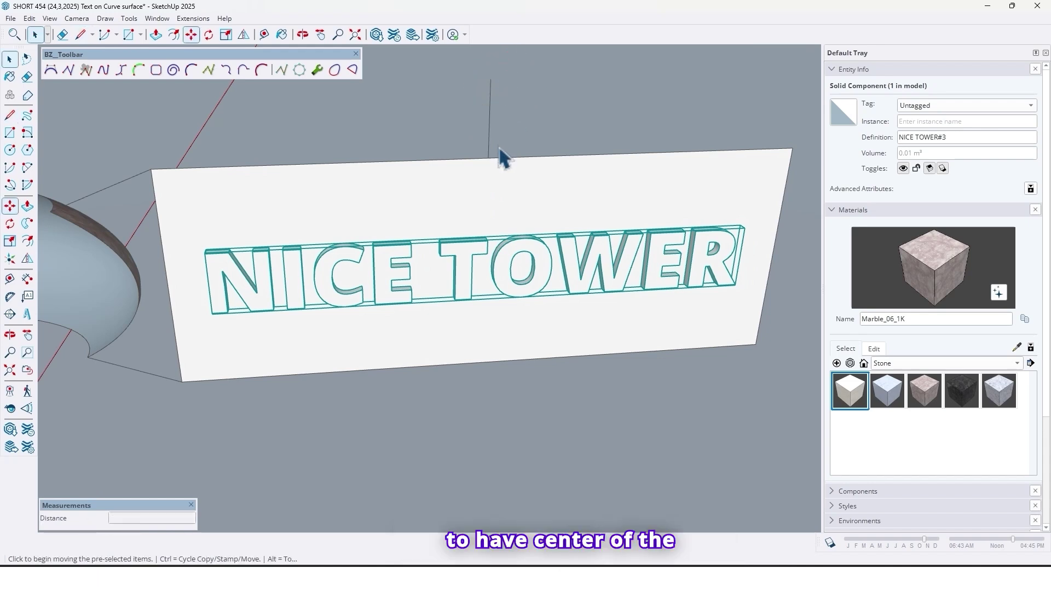
{"action": "left_click", "coordinate": [489, 156]}
{"action": "key", "text": "Escape"}
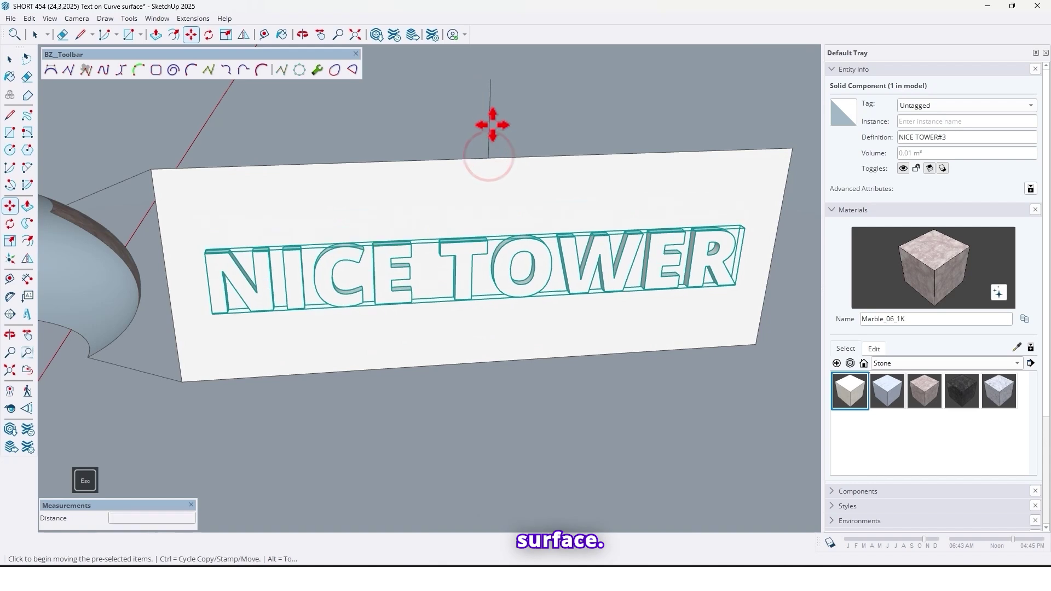
{"action": "key", "text": "space"}
Step: Clear the selection and orbit to inspect the NICE TOWER panel from a steep angle
{"action": "left_click", "coordinate": [510, 139]}
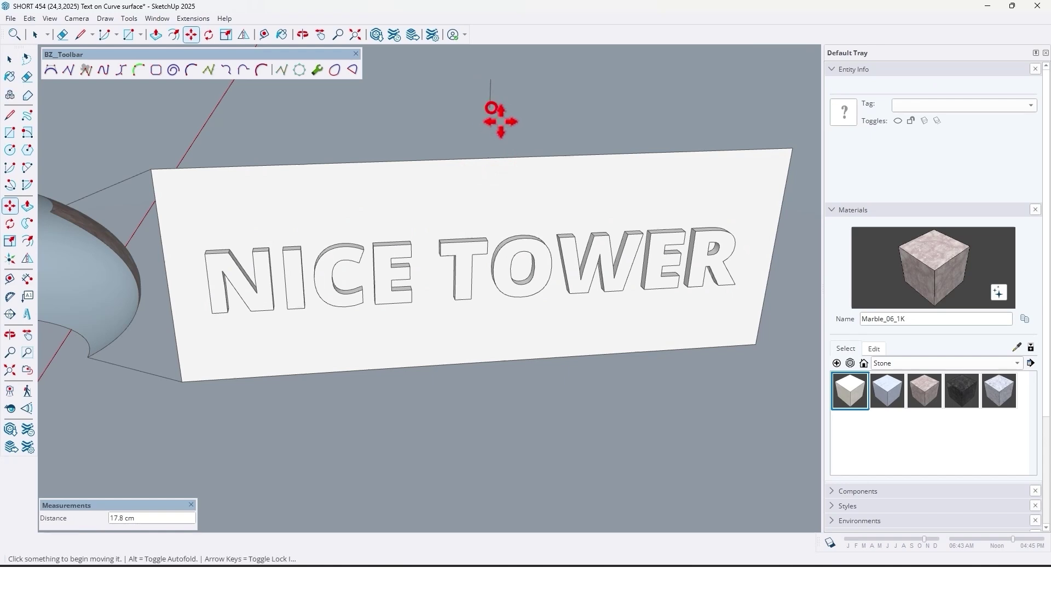
{"action": "key", "text": "space"}
{"action": "left_click", "coordinate": [519, 127]}
{"action": "scroll", "coordinate": [484, 240], "scroll_direction": "down", "scroll_amount": 3}
{"action": "middle_click_drag", "start_coordinate": [480, 248], "coordinate": [548, 232]}
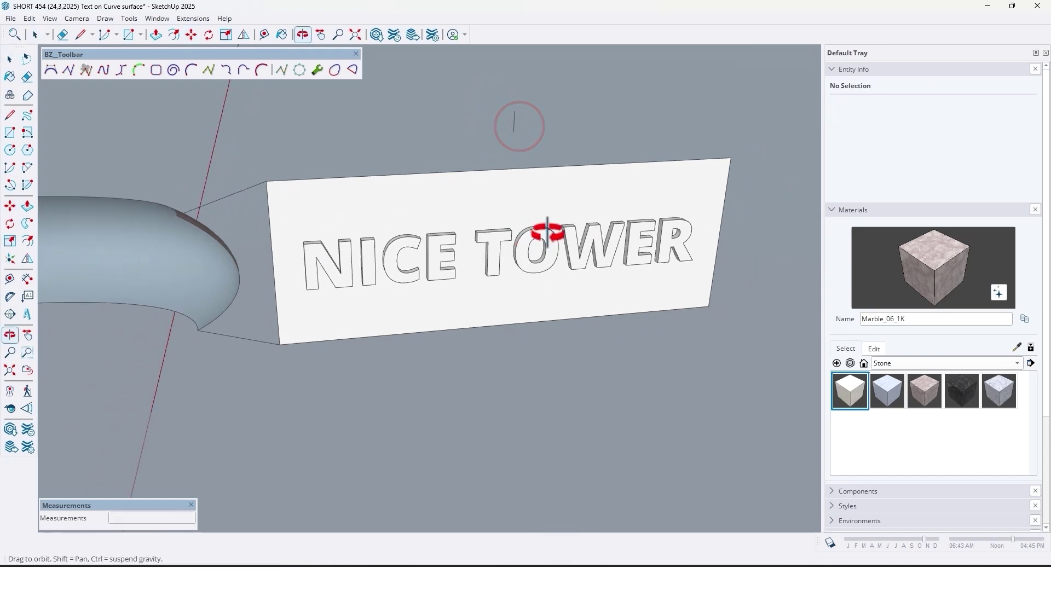
{"action": "scroll", "coordinate": [547, 232], "scroll_direction": "down", "scroll_amount": 2}
{"action": "middle_click_drag", "start_coordinate": [481, 257], "coordinate": [495, 306]}
Step: Select the NICE TOWER lettering plus the panel group and apply Extensions > Flowify > Flowify
{"action": "scroll", "coordinate": [503, 288], "scroll_direction": "up", "scroll_amount": 2}
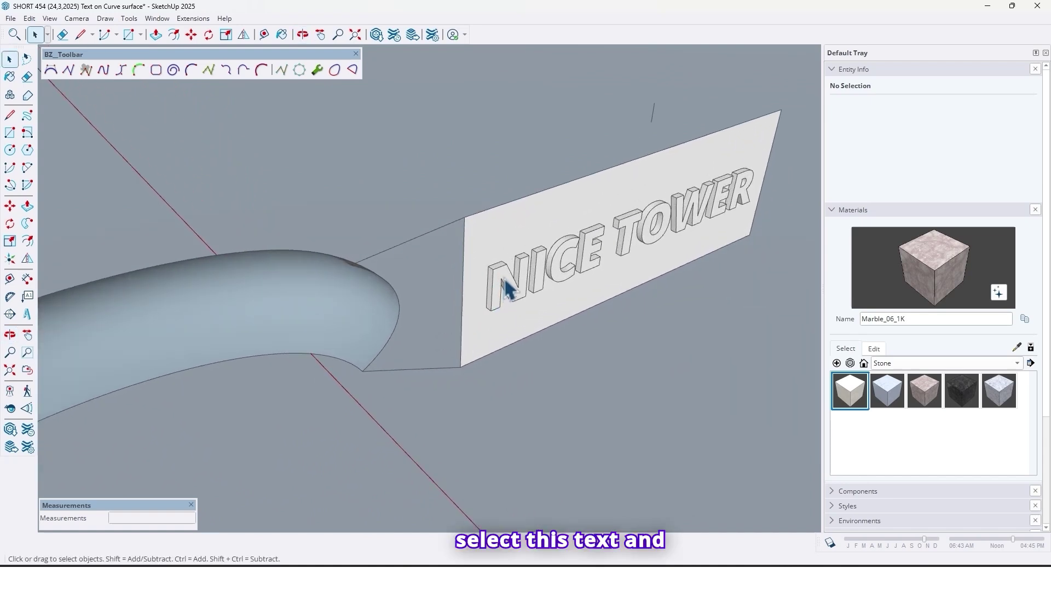
{"action": "left_click", "coordinate": [501, 286]}
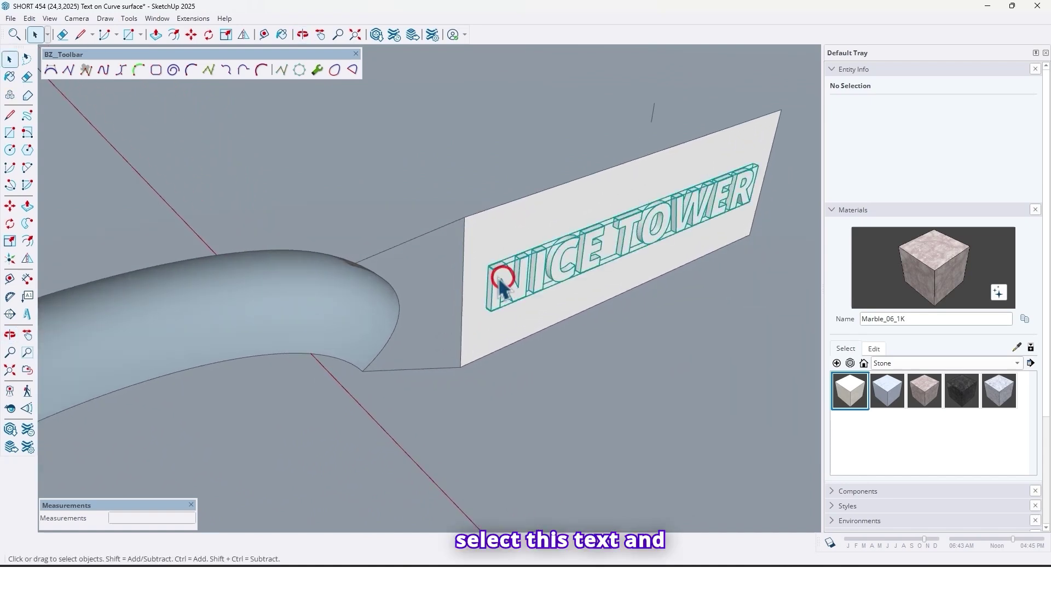
{"action": "left_click", "coordinate": [486, 241], "text": "ctrl"}
{"action": "middle_click_drag", "start_coordinate": [371, 281], "coordinate": [334, 257]}
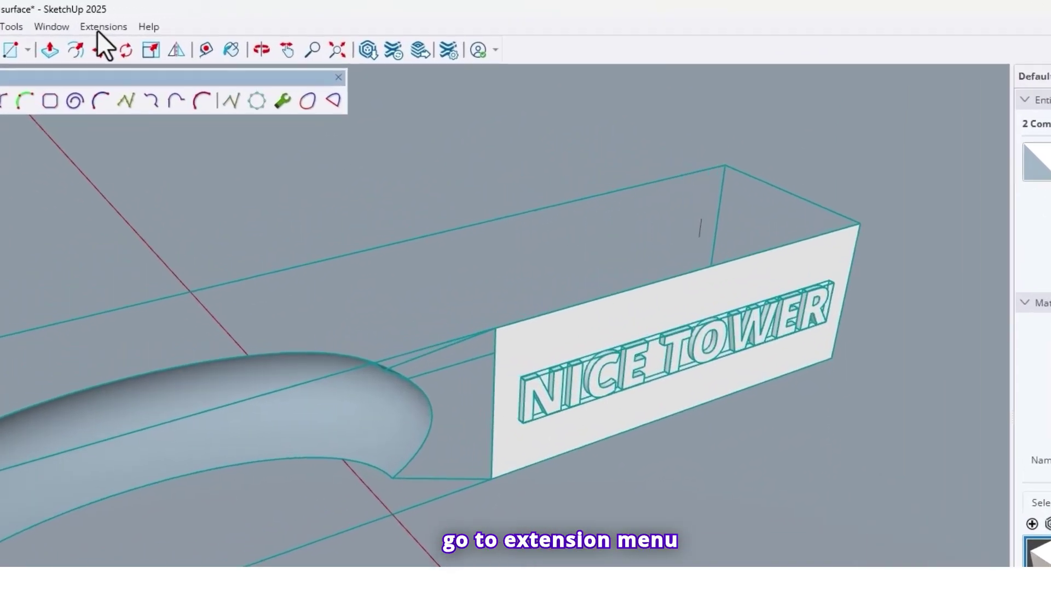
{"action": "left_click", "coordinate": [193, 18]}
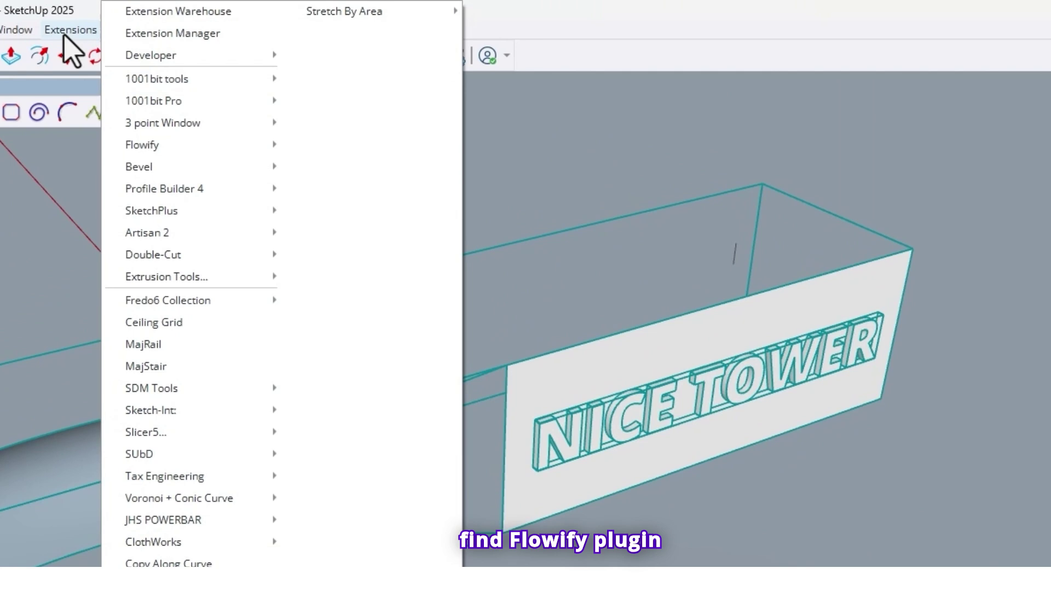
{"action": "mouse_move", "coordinate": [128, 146]}
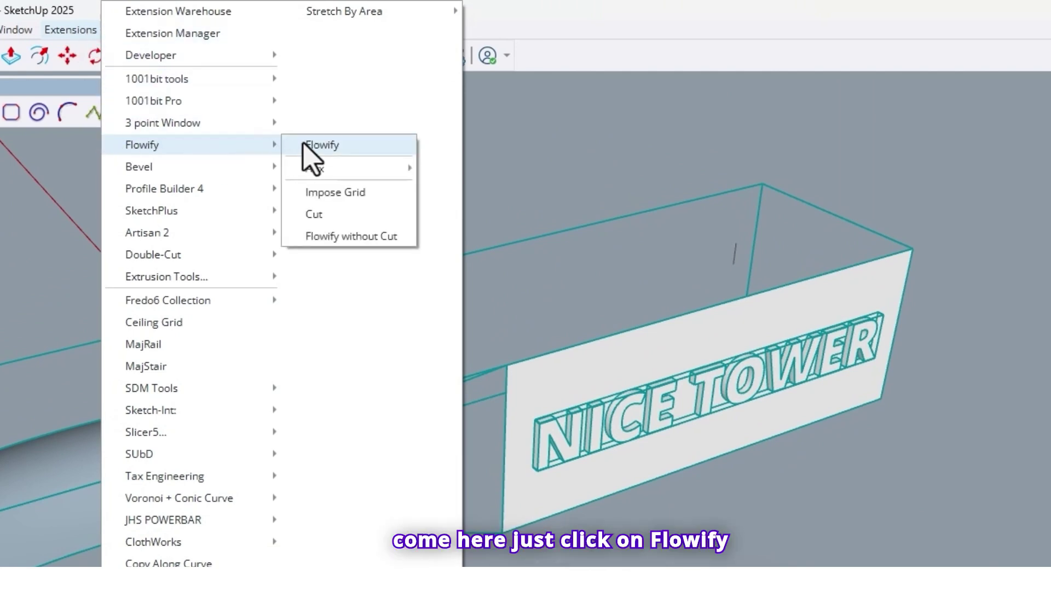
{"action": "left_click", "coordinate": [338, 149]}
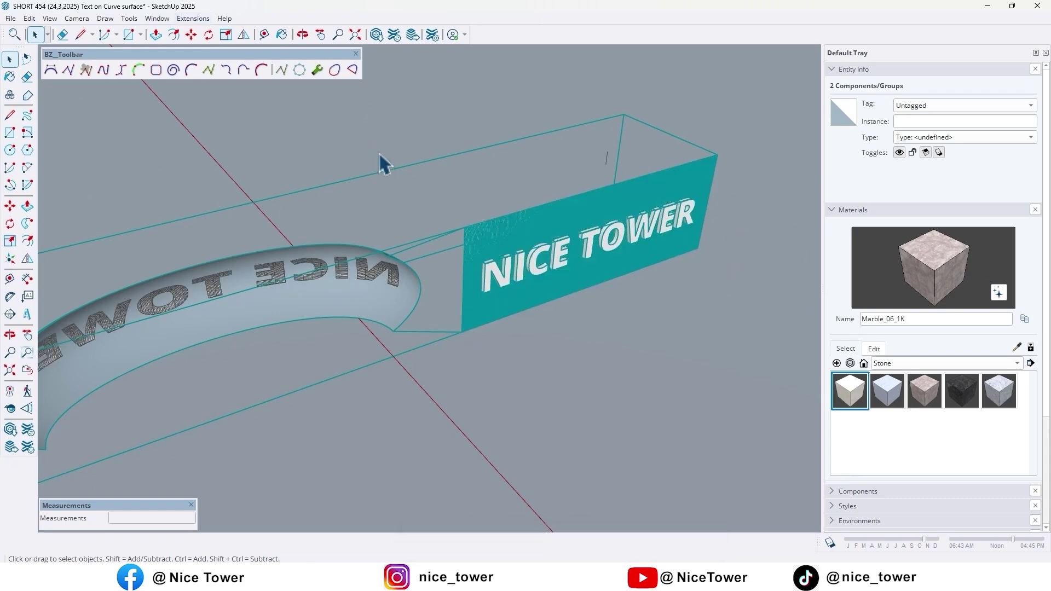
Step: Scale the wrapped NICE TOWER lettering down uniformly to 0.65 about its centre
{"action": "middle_click_drag", "start_coordinate": [383, 163], "coordinate": [616, 313]}
{"action": "scroll", "coordinate": [475, 332], "scroll_direction": "up", "scroll_amount": 3}
{"action": "scroll", "coordinate": [454, 295], "scroll_direction": "up", "scroll_amount": 3}
{"action": "middle_click_drag", "start_coordinate": [452, 294], "coordinate": [316, 324], "text": "shift"}
{"action": "left_click", "coordinate": [538, 208]}
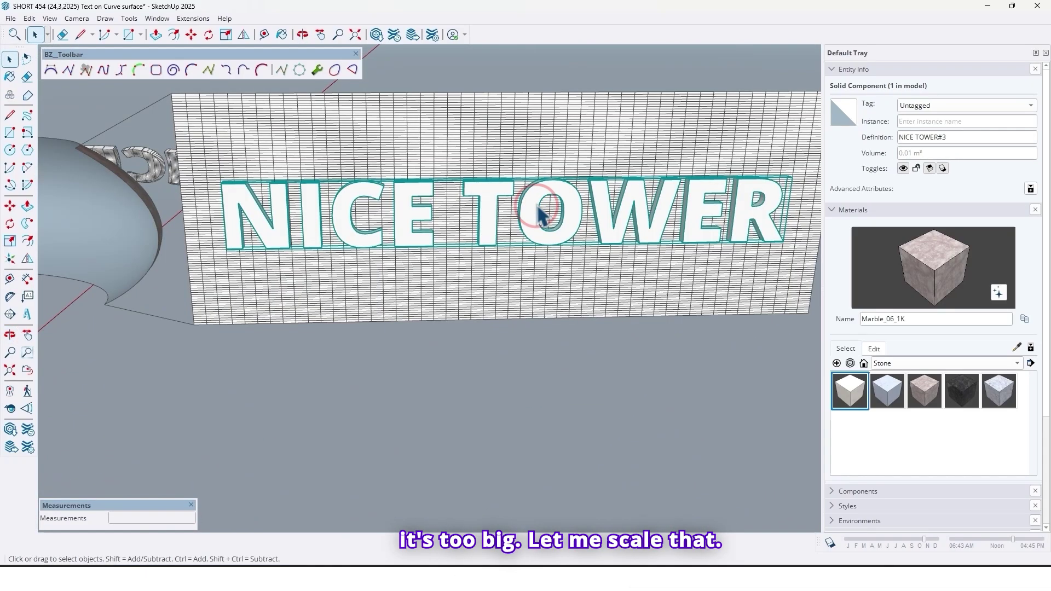
{"action": "key", "text": "s"}
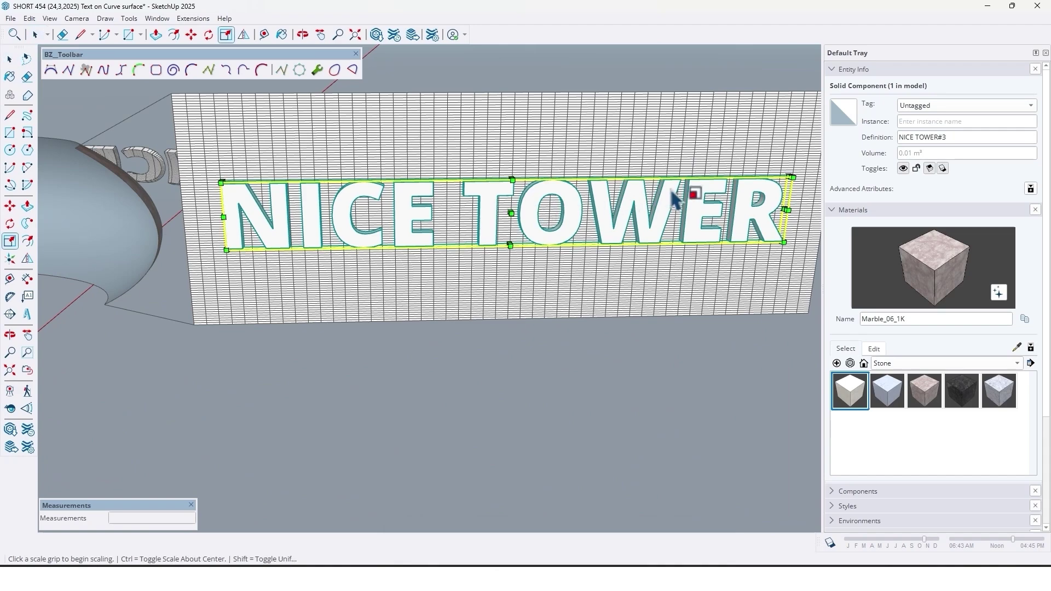
{"action": "middle_click_drag", "start_coordinate": [690, 201], "coordinate": [713, 215]}
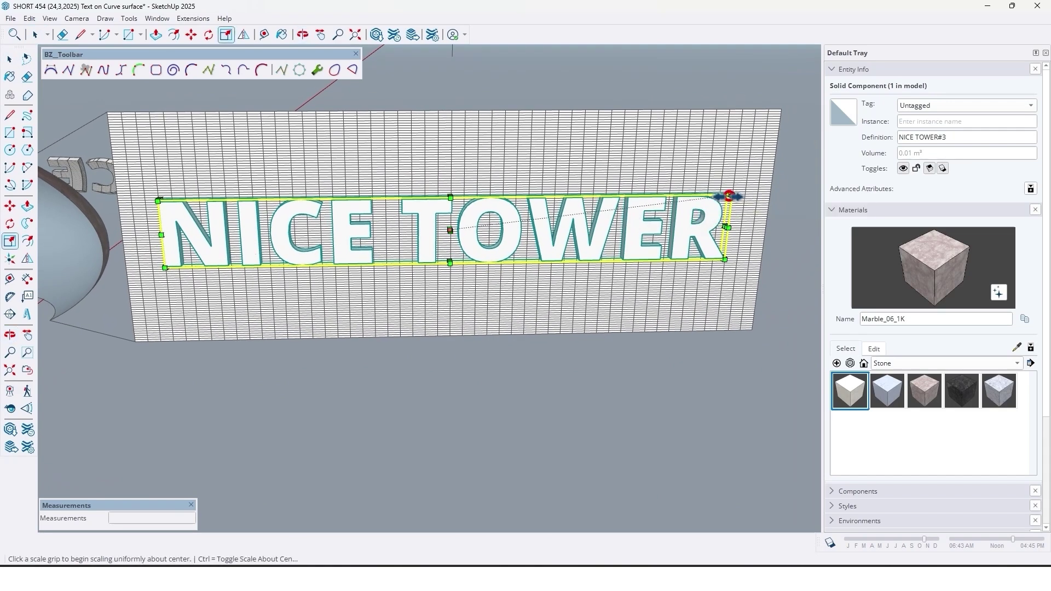
{"action": "left_click", "coordinate": [729, 195]}
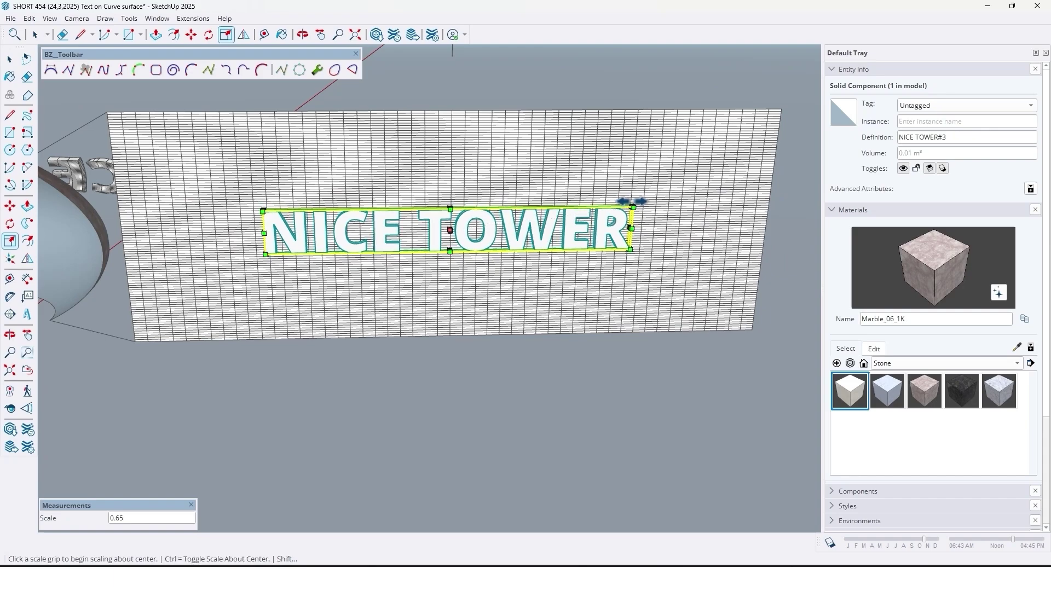
{"action": "middle_click_drag", "start_coordinate": [406, 230], "coordinate": [711, 331]}
{"action": "scroll", "coordinate": [444, 317], "scroll_direction": "up", "scroll_amount": 5}
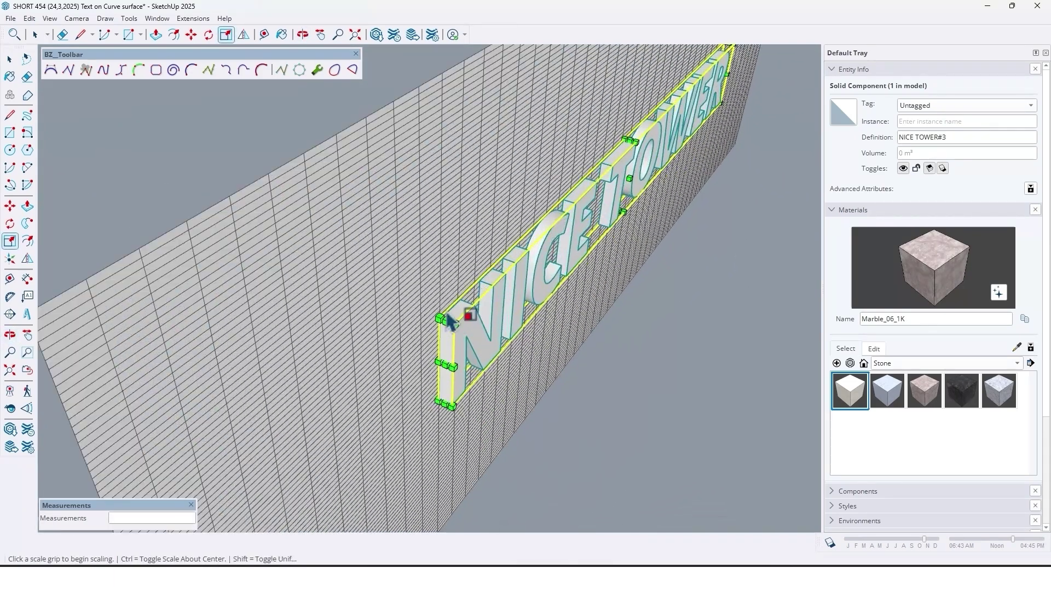
Step: Move the lettering along the red axis until it sits flush against the panel surface
{"action": "key", "text": "m"}
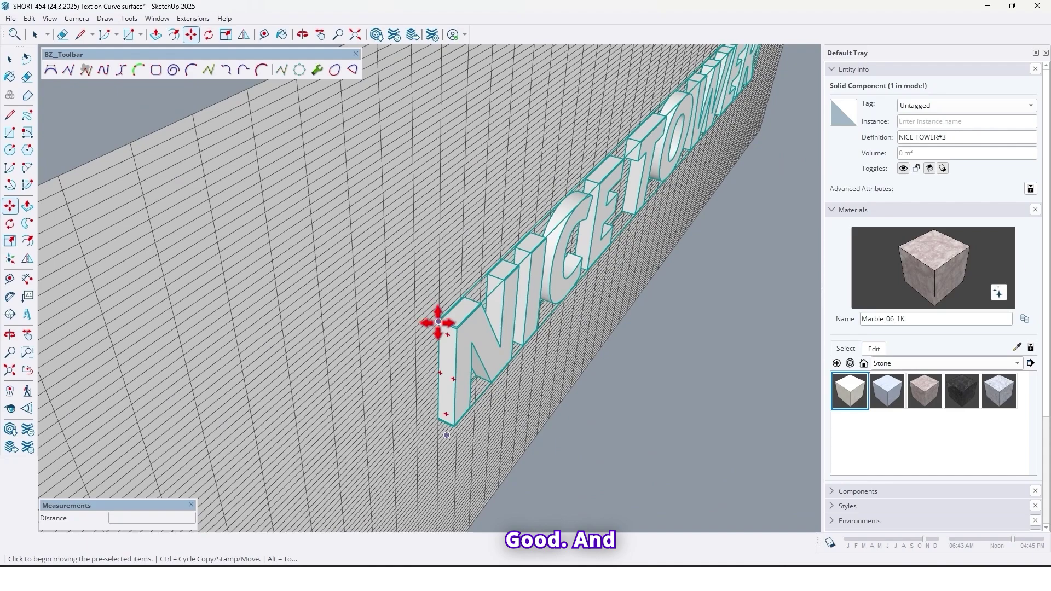
{"action": "middle_click_drag", "start_coordinate": [438, 323], "coordinate": [595, 169]}
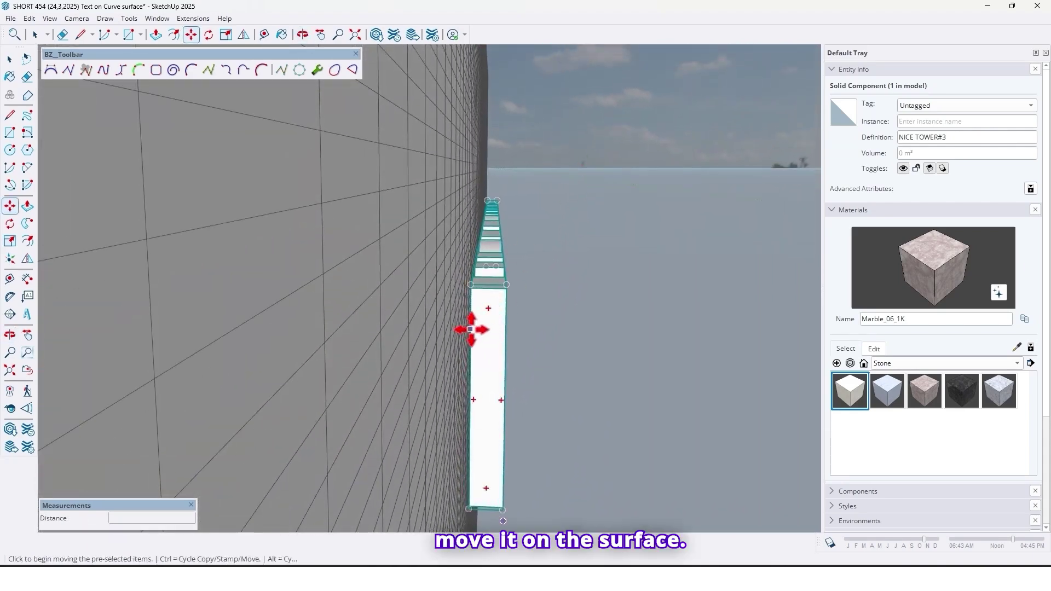
{"action": "key", "text": "Right"}
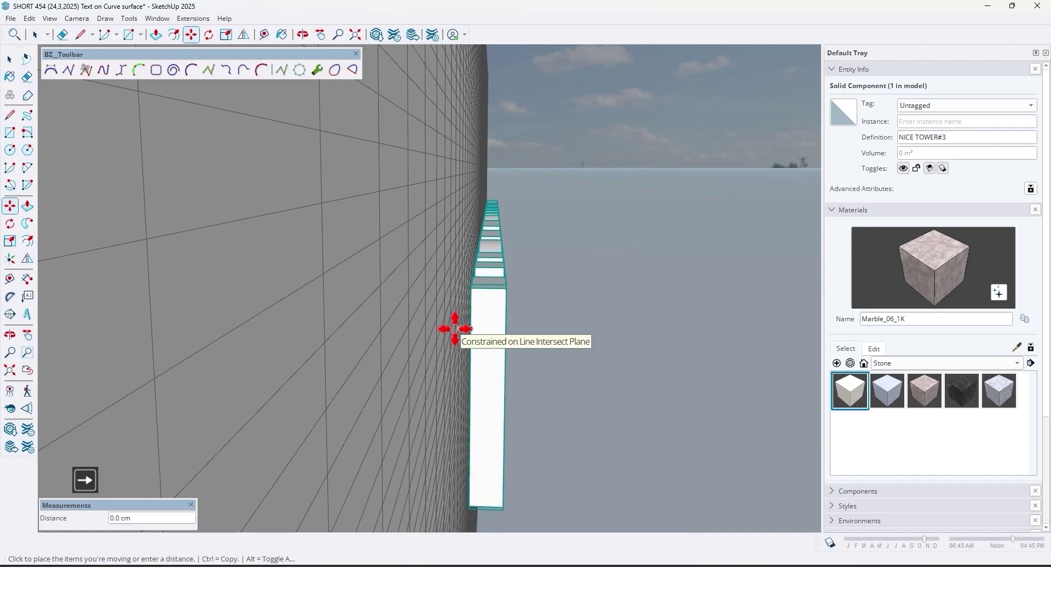
{"action": "scroll", "coordinate": [480, 347], "scroll_direction": "down", "scroll_amount": 3}
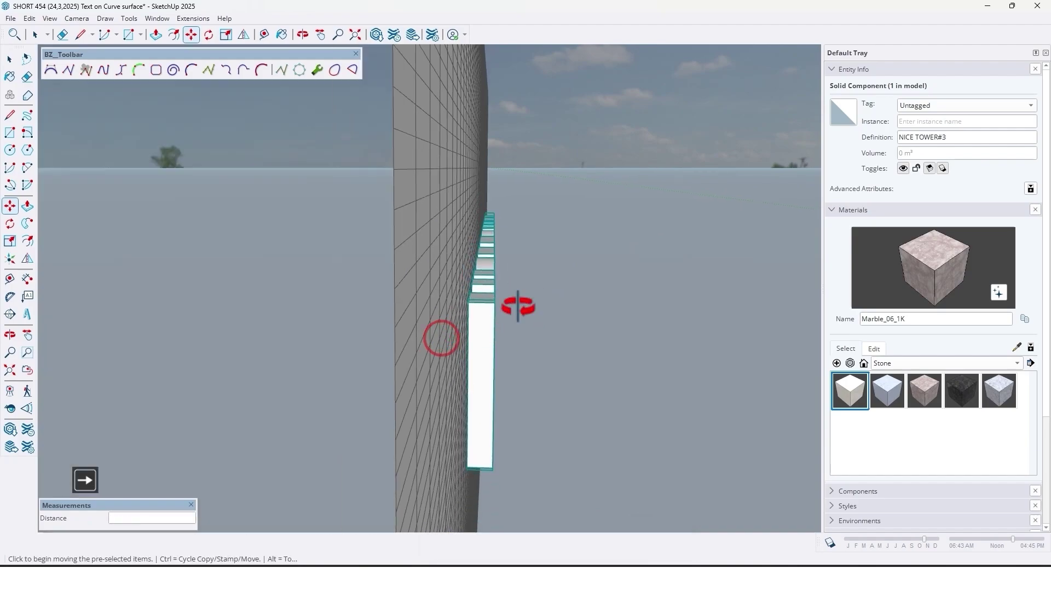
{"action": "middle_click_drag", "start_coordinate": [471, 313], "coordinate": [413, 319]}
{"action": "scroll", "coordinate": [502, 321], "scroll_direction": "down", "scroll_amount": 7}
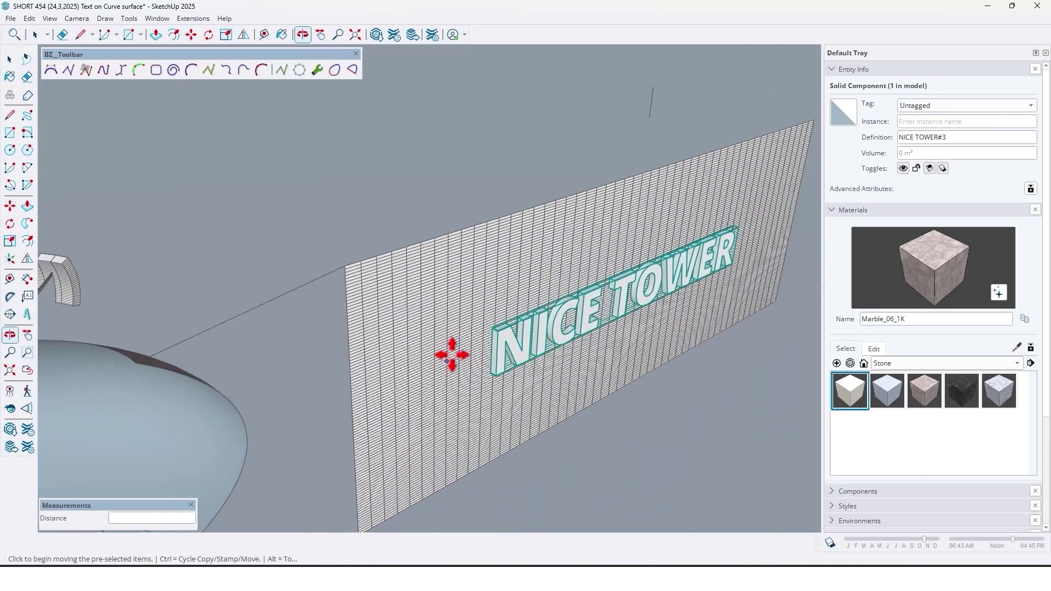
Step: Select the grid panel and smaller NICE TOWER text and apply Flowify onto the curved marble front
{"action": "middle_click_drag", "start_coordinate": [451, 354], "coordinate": [447, 343]}
{"action": "left_click", "coordinate": [429, 313]}
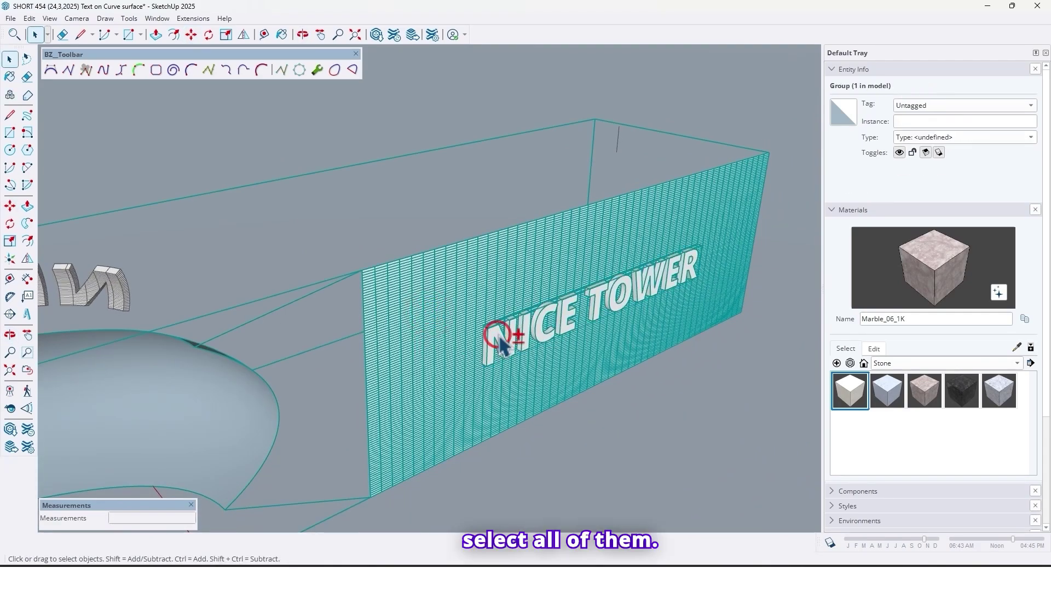
{"action": "left_click", "coordinate": [499, 342], "text": "ctrl"}
{"action": "middle_click_drag", "start_coordinate": [499, 342], "coordinate": [455, 298]}
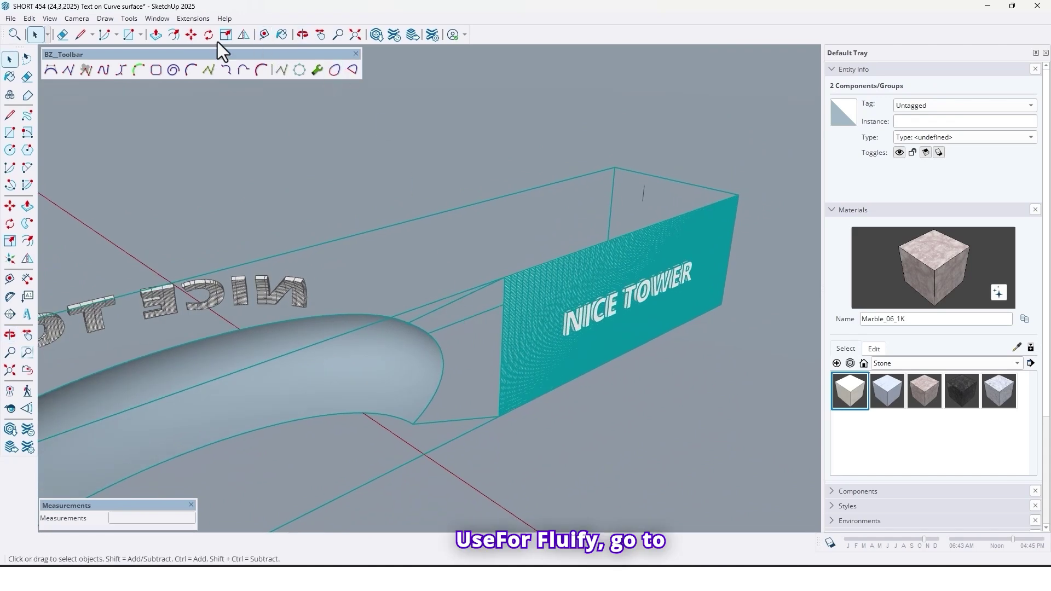
{"action": "left_click", "coordinate": [199, 19]}
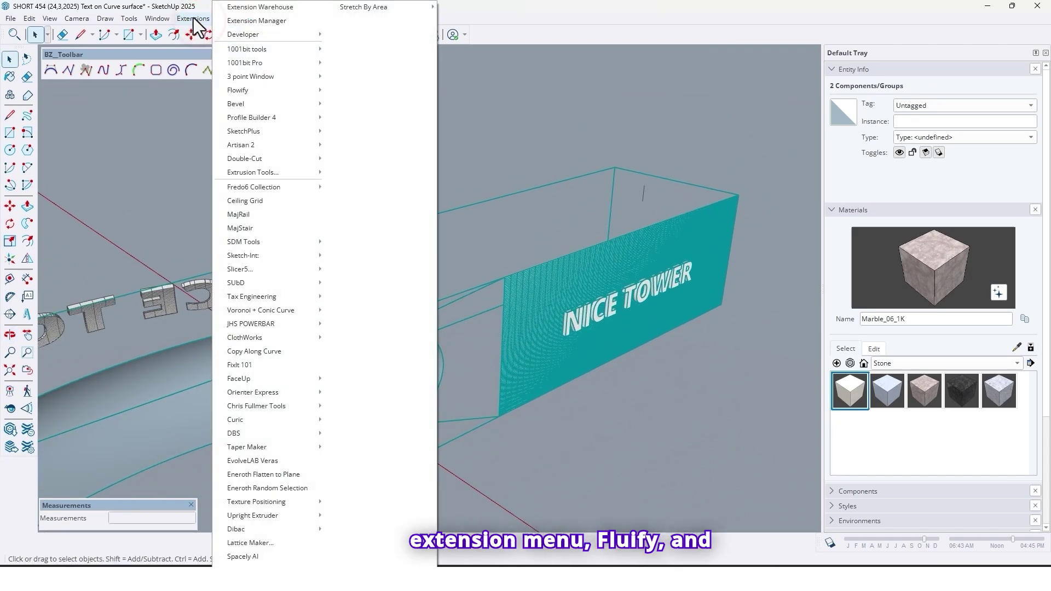
{"action": "mouse_move", "coordinate": [251, 90]}
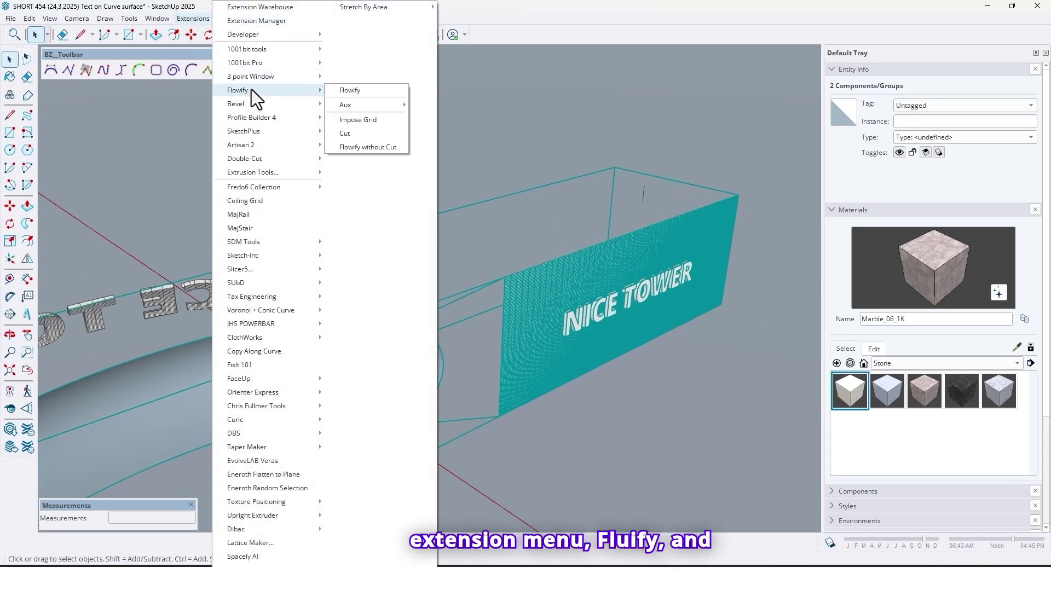
{"action": "left_click", "coordinate": [348, 90]}
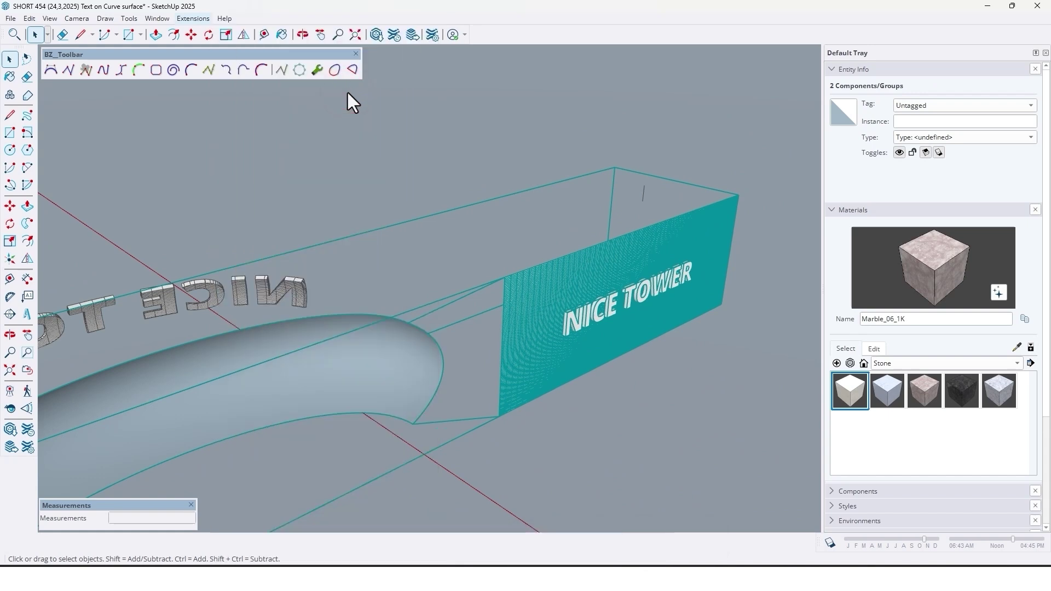
{"action": "middle_click_drag", "start_coordinate": [370, 274], "coordinate": [278, 331]}
{"action": "scroll", "coordinate": [534, 286], "scroll_direction": "up", "scroll_amount": 4}
{"action": "scroll", "coordinate": [531, 316], "scroll_direction": "up", "scroll_amount": 2}
{"action": "scroll", "coordinate": [479, 293], "scroll_direction": "down", "scroll_amount": 3}
{"action": "scroll", "coordinate": [278, 331], "scroll_direction": "up", "scroll_amount": 2}
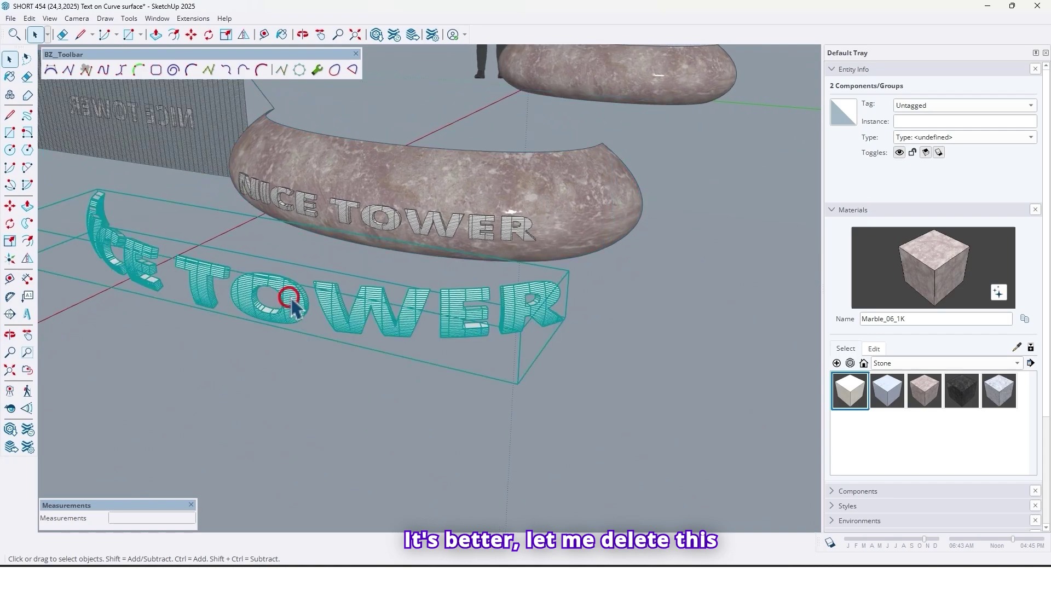
Step: Remove the stray flowed copy of the NICE TOWER lettering
{"action": "left_click", "coordinate": [292, 305]}
{"action": "scroll", "coordinate": [300, 301], "scroll_direction": "down", "scroll_amount": 2}
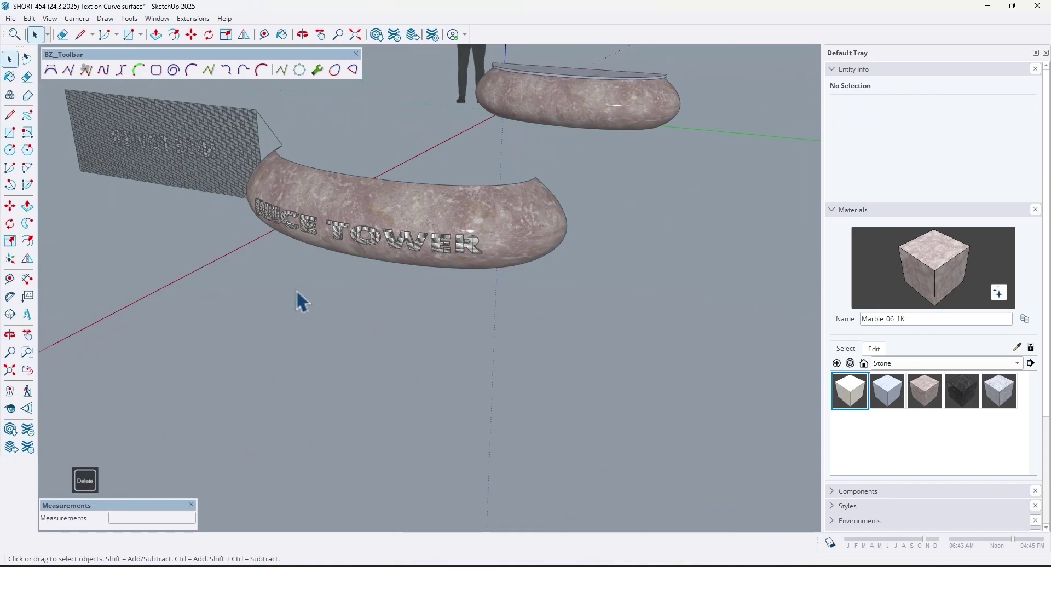
{"action": "middle_click_drag", "start_coordinate": [298, 294], "coordinate": [506, 270]}
{"action": "scroll", "coordinate": [518, 237], "scroll_direction": "up", "scroll_amount": 4}
{"action": "scroll", "coordinate": [493, 268], "scroll_direction": "up", "scroll_amount": 2}
{"action": "scroll", "coordinate": [315, 230], "scroll_direction": "up", "scroll_amount": 2}
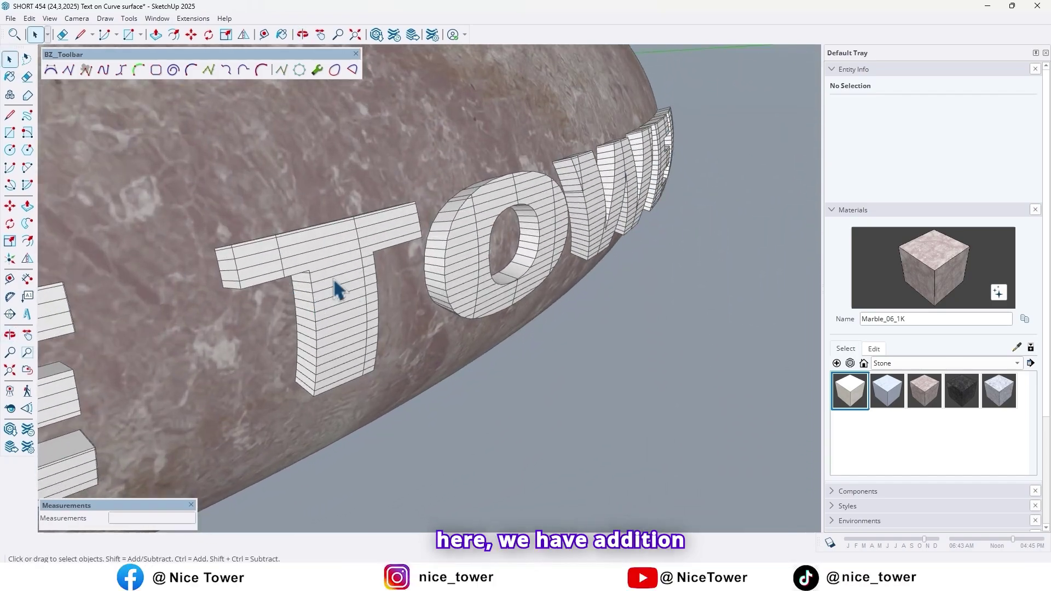
{"action": "middle_click_drag", "start_coordinate": [337, 286], "coordinate": [309, 259]}
{"action": "middle_click_drag", "start_coordinate": [334, 159], "coordinate": [392, 308]}
{"action": "scroll", "coordinate": [342, 322], "scroll_direction": "down", "scroll_amount": 2}
{"action": "scroll", "coordinate": [391, 308], "scroll_direction": "down", "scroll_amount": 2}
{"action": "scroll", "coordinate": [364, 298], "scroll_direction": "up", "scroll_amount": 1}
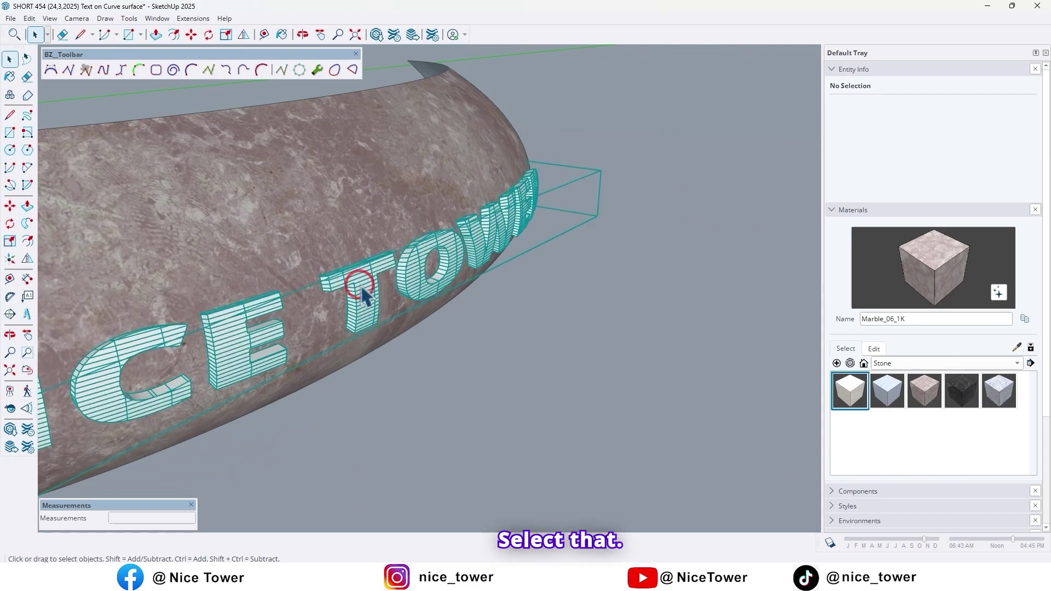
Step: Select the flowed lettering group and soften its edges with Smooth normals at 20 degrees
{"action": "left_click", "coordinate": [362, 296]}
{"action": "scroll", "coordinate": [362, 295], "scroll_direction": "down", "scroll_amount": 2}
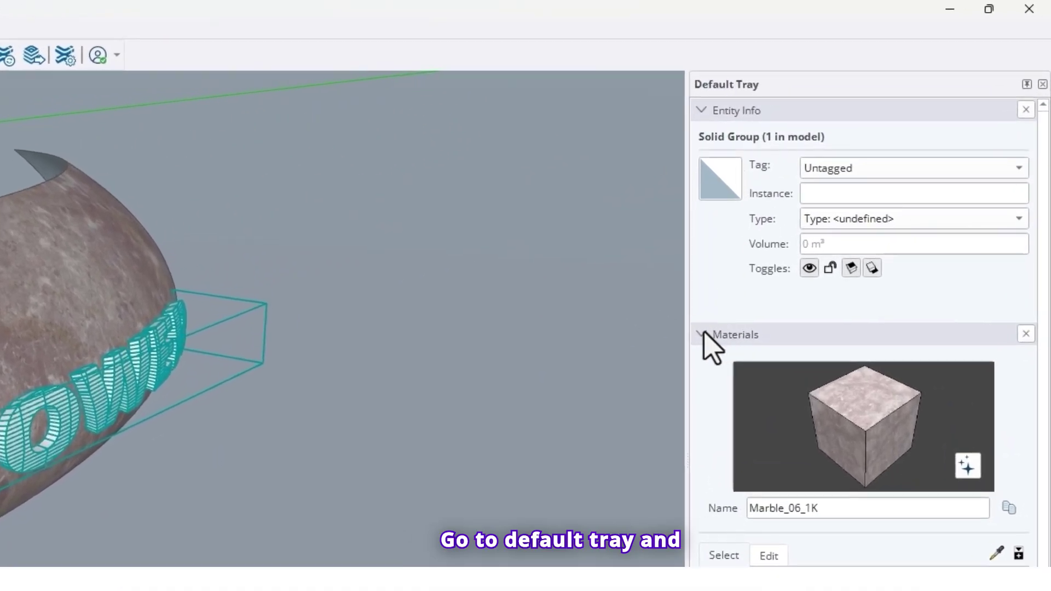
{"action": "left_click", "coordinate": [831, 209]}
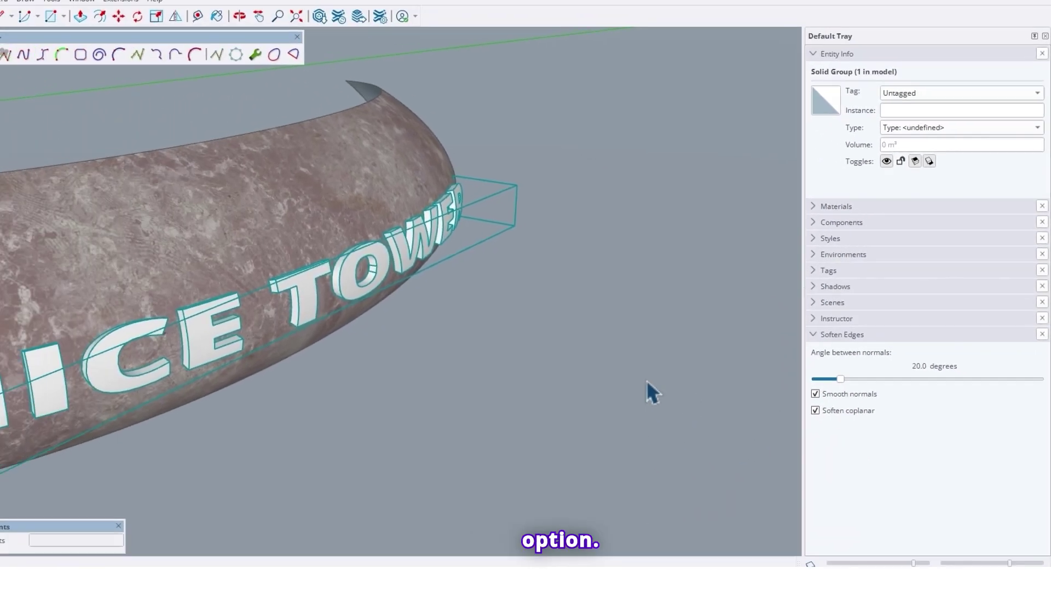
Step: Orbit around the desk to check the smoothed letters, then reselect the NICE TOWER group
{"action": "left_click", "coordinate": [441, 435]}
{"action": "scroll", "coordinate": [286, 331], "scroll_direction": "down", "scroll_amount": 4}
{"action": "middle_click_drag", "start_coordinate": [249, 326], "coordinate": [195, 321], "text": "shift"}
{"action": "middle_click_drag", "start_coordinate": [515, 295], "coordinate": [32, 316]}
{"action": "scroll", "coordinate": [475, 284], "scroll_direction": "up", "scroll_amount": 4}
{"action": "left_click_drag", "start_coordinate": [32, 316], "coordinate": [530, 319]}
{"action": "middle_click_drag", "start_coordinate": [527, 313], "coordinate": [273, 320]}
{"action": "middle_click_drag", "start_coordinate": [474, 310], "coordinate": [398, 309]}
{"action": "scroll", "coordinate": [406, 309], "scroll_direction": "up", "scroll_amount": 3}
{"action": "left_click", "coordinate": [399, 309]}
{"action": "scroll", "coordinate": [399, 309], "scroll_direction": "down", "scroll_amount": 3}
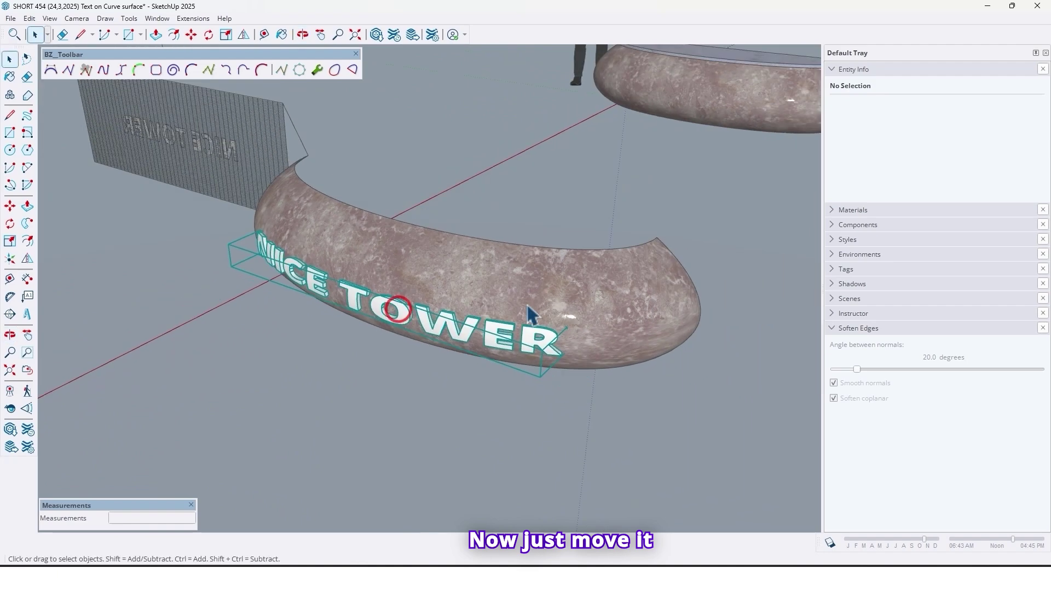
Step: Move the curved NICE TOWER lettering 500 cm onto the marble-topped desk and inspect it
{"action": "middle_click_drag", "start_coordinate": [543, 302], "coordinate": [286, 342]}
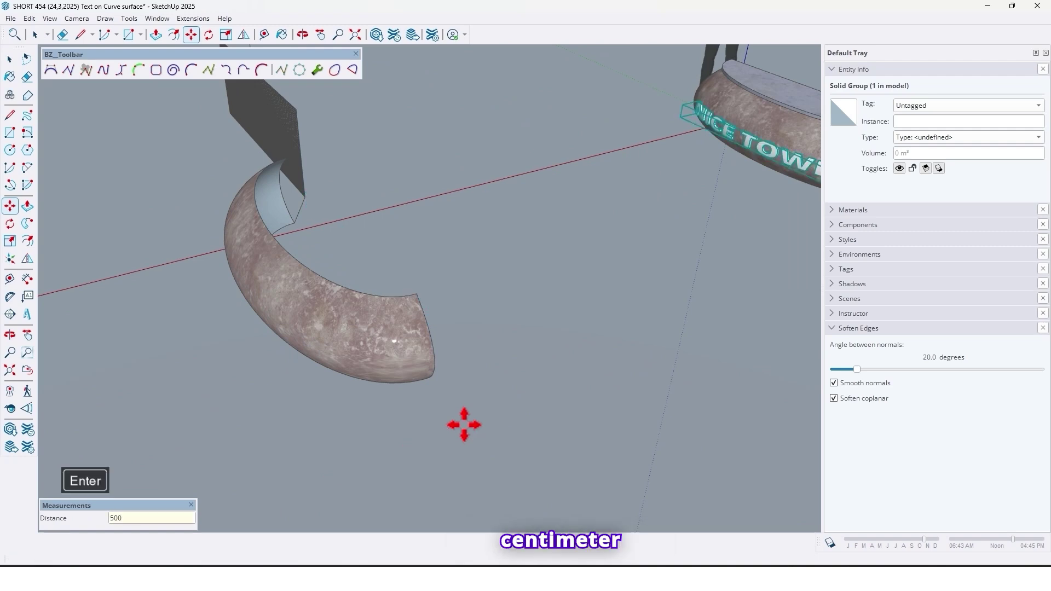
{"action": "left_click", "coordinate": [590, 236]}
{"action": "scroll", "coordinate": [708, 153], "scroll_direction": "up", "scroll_amount": 2}
{"action": "middle_click_drag", "start_coordinate": [709, 153], "coordinate": [406, 268], "text": "shift"}
{"action": "scroll", "coordinate": [514, 380], "scroll_direction": "up", "scroll_amount": 3}
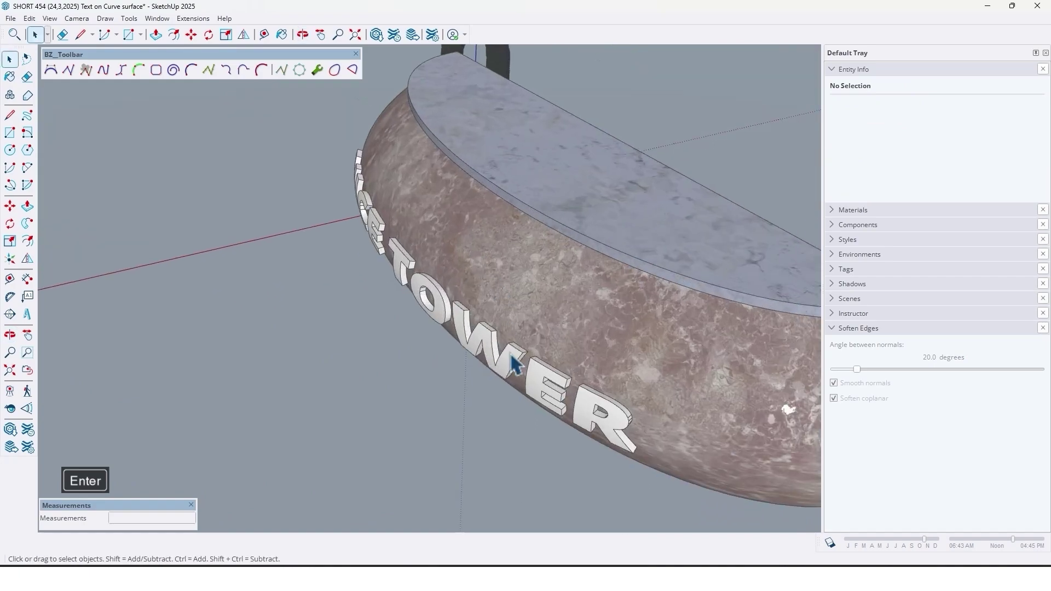
{"action": "middle_click_drag", "start_coordinate": [514, 379], "coordinate": [432, 290]}
{"action": "scroll", "coordinate": [786, 305], "scroll_direction": "down", "scroll_amount": 5}
{"action": "middle_click_drag", "start_coordinate": [785, 305], "coordinate": [408, 336]}
{"action": "scroll", "coordinate": [408, 337], "scroll_direction": "up", "scroll_amount": 2}
{"action": "left_click", "coordinate": [1035, 53]}
{"action": "middle_click_drag", "start_coordinate": [633, 175], "coordinate": [584, 247]}
{"action": "middle_click_drag", "start_coordinate": [487, 261], "coordinate": [446, 263]}
Step: Paste the nice tower logo onto the flat grid panel
{"action": "scroll", "coordinate": [446, 263], "scroll_direction": "up", "scroll_amount": 5}
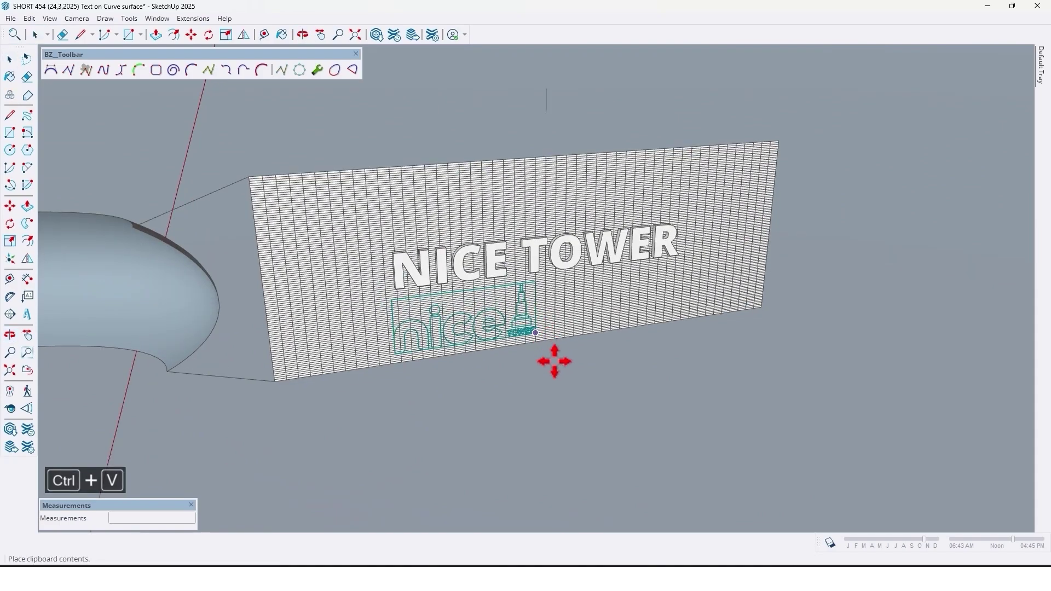
{"action": "left_click", "coordinate": [643, 364]}
{"action": "scroll", "coordinate": [651, 359], "scroll_direction": "up", "scroll_amount": 5}
{"action": "middle_click_drag", "start_coordinate": [643, 364], "coordinate": [425, 370]}
{"action": "scroll", "coordinate": [425, 371], "scroll_direction": "up", "scroll_amount": 2}
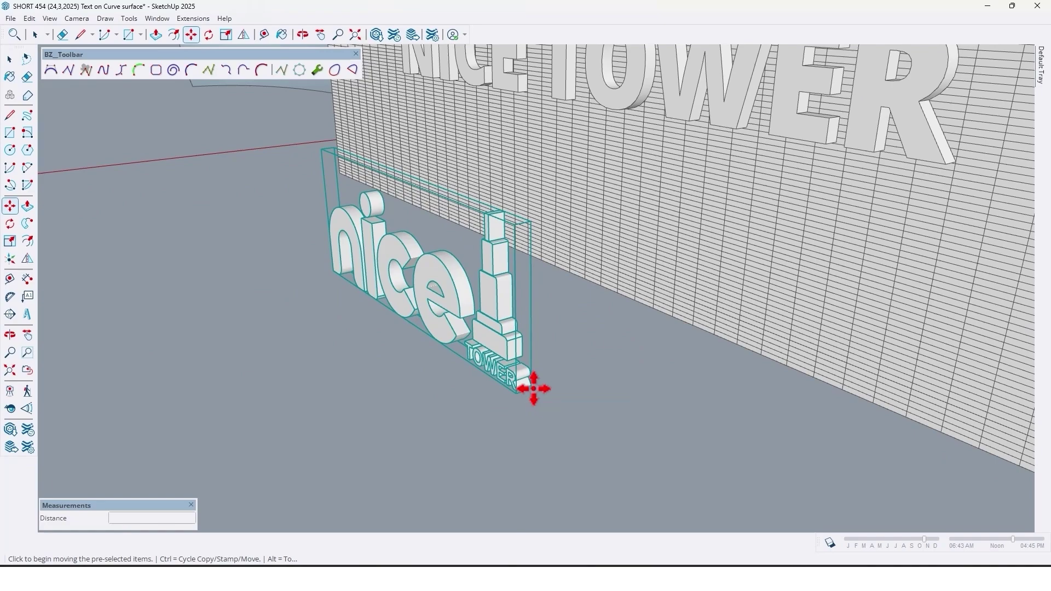
Step: Move the logo up to sit above the NICE TOWER text
{"action": "left_click", "coordinate": [533, 388]}
{"action": "scroll", "coordinate": [619, 257], "scroll_direction": "down", "scroll_amount": 3}
{"action": "middle_click_drag", "start_coordinate": [658, 169], "coordinate": [644, 403]}
{"action": "scroll", "coordinate": [643, 399], "scroll_direction": "down", "scroll_amount": 1}
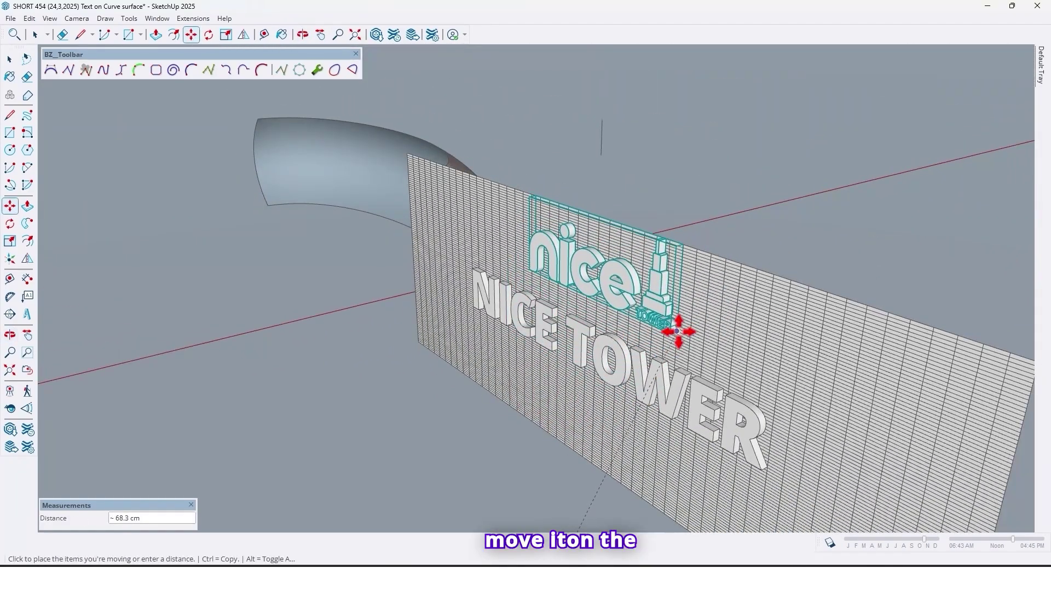
{"action": "left_click", "coordinate": [677, 343]}
{"action": "middle_click_drag", "start_coordinate": [677, 343], "coordinate": [558, 300]}
{"action": "scroll", "coordinate": [561, 290], "scroll_direction": "up", "scroll_amount": 3}
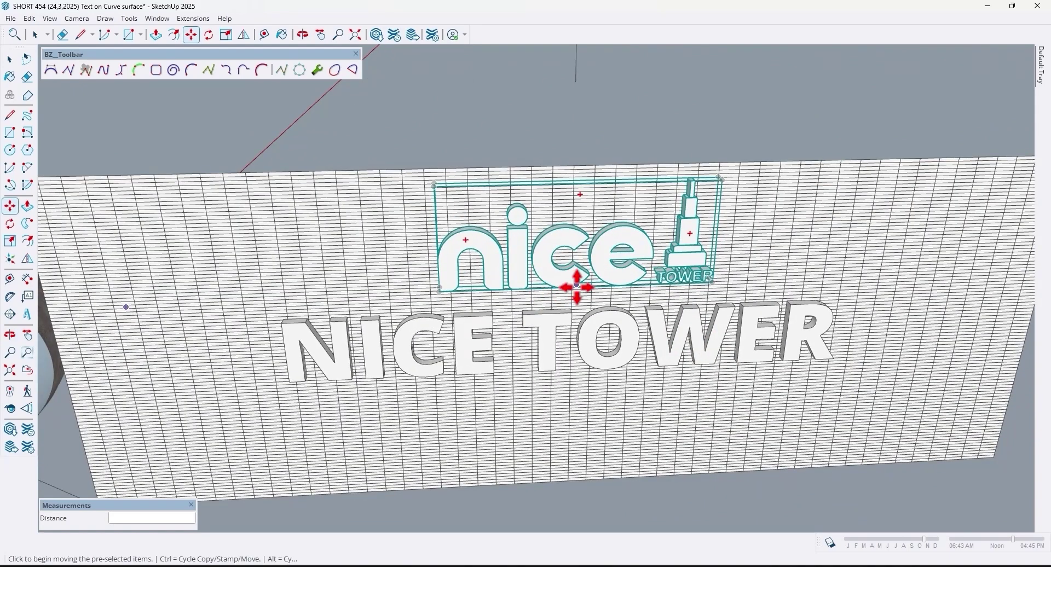
Step: Shift the logo sideways so it is centred over the lettering
{"action": "left_click", "coordinate": [577, 285]}
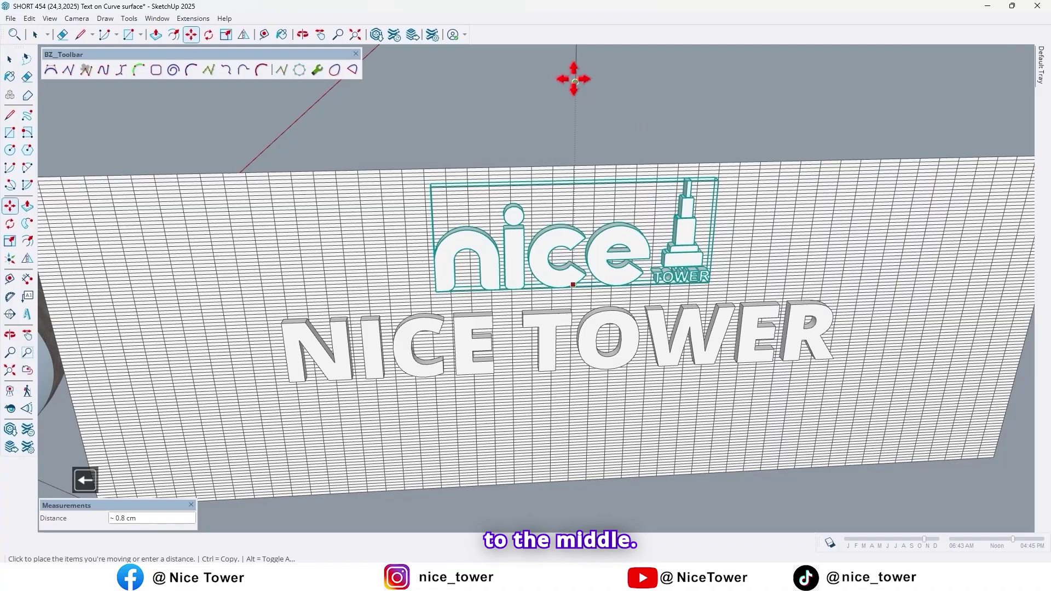
{"action": "scroll", "coordinate": [574, 79], "scroll_direction": "down", "scroll_amount": 2}
{"action": "middle_click_drag", "start_coordinate": [573, 79], "coordinate": [570, 145]}
{"action": "scroll", "coordinate": [575, 155], "scroll_direction": "up", "scroll_amount": 1}
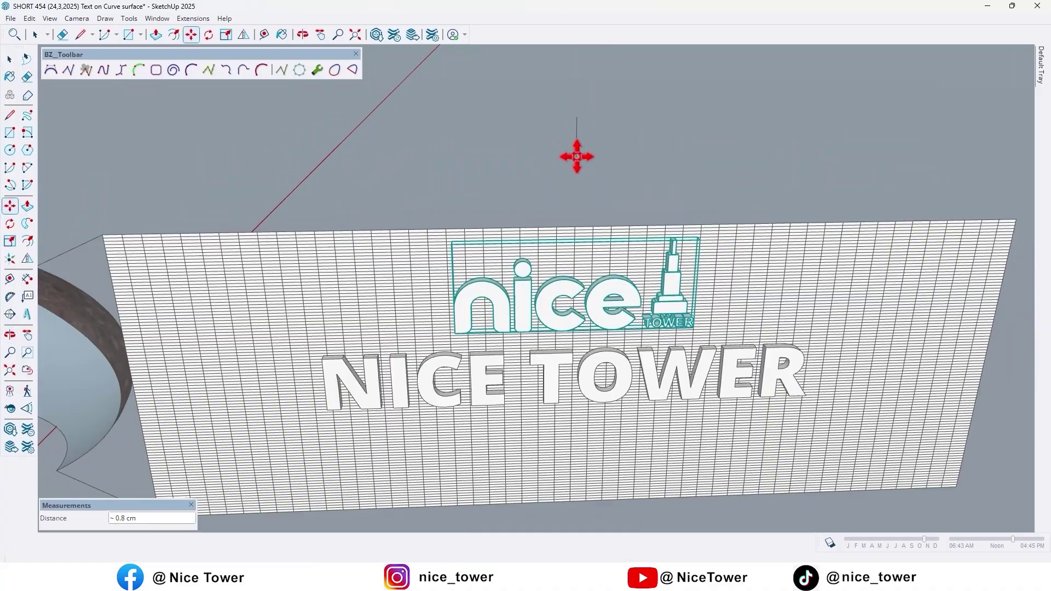
{"action": "left_click", "coordinate": [576, 157]}
{"action": "scroll", "coordinate": [570, 200], "scroll_direction": "down", "scroll_amount": 2}
{"action": "middle_click_drag", "start_coordinate": [580, 279], "coordinate": [645, 211]}
{"action": "scroll", "coordinate": [537, 260], "scroll_direction": "up", "scroll_amount": 2}
Step: Scale the logo down slightly, uniformly about its centre
{"action": "key", "text": "s"}
{"action": "left_click", "coordinate": [665, 187]}
{"action": "key", "text": "ctrl"}
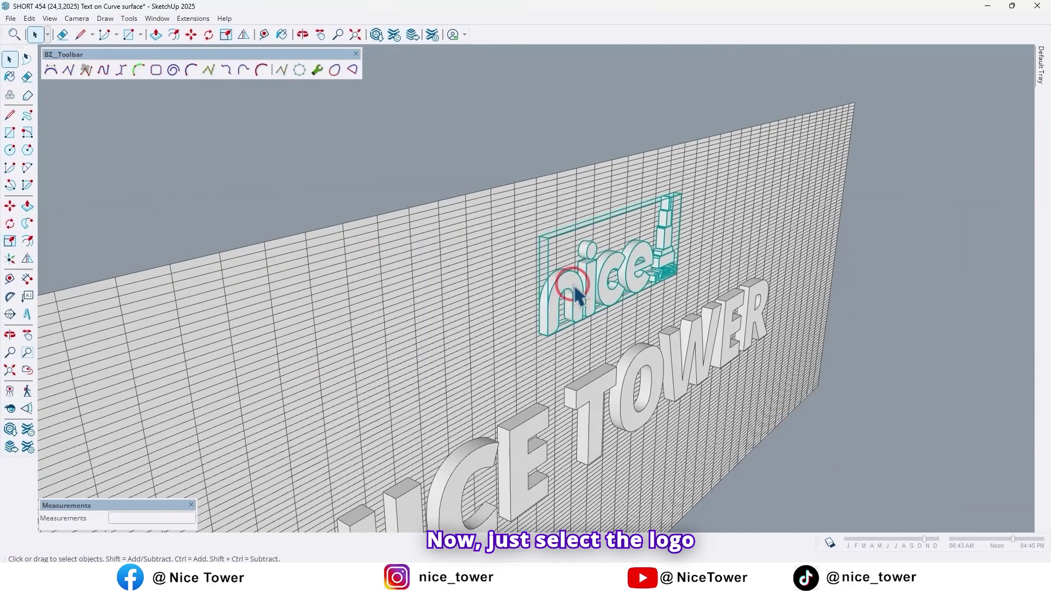
{"action": "scroll", "coordinate": [578, 296], "scroll_direction": "down", "scroll_amount": 5}
Step: Run Extensions > Flowify > Flowify on the logo panel and curve, then inspect the wrapped logo
{"action": "left_click", "coordinate": [506, 306], "text": "ctrl"}
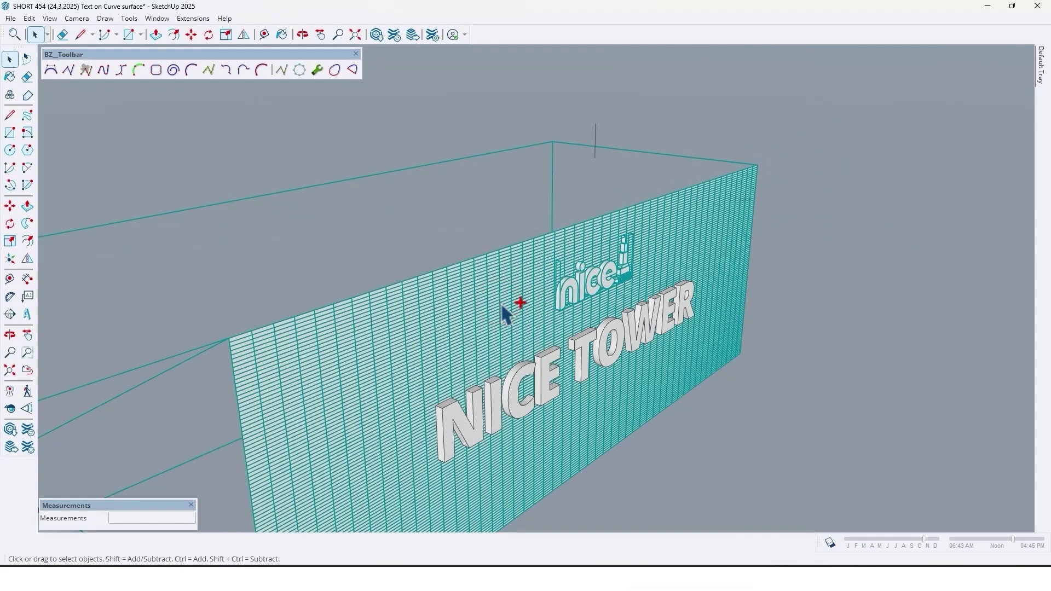
{"action": "scroll", "coordinate": [503, 306], "scroll_direction": "down", "scroll_amount": 6}
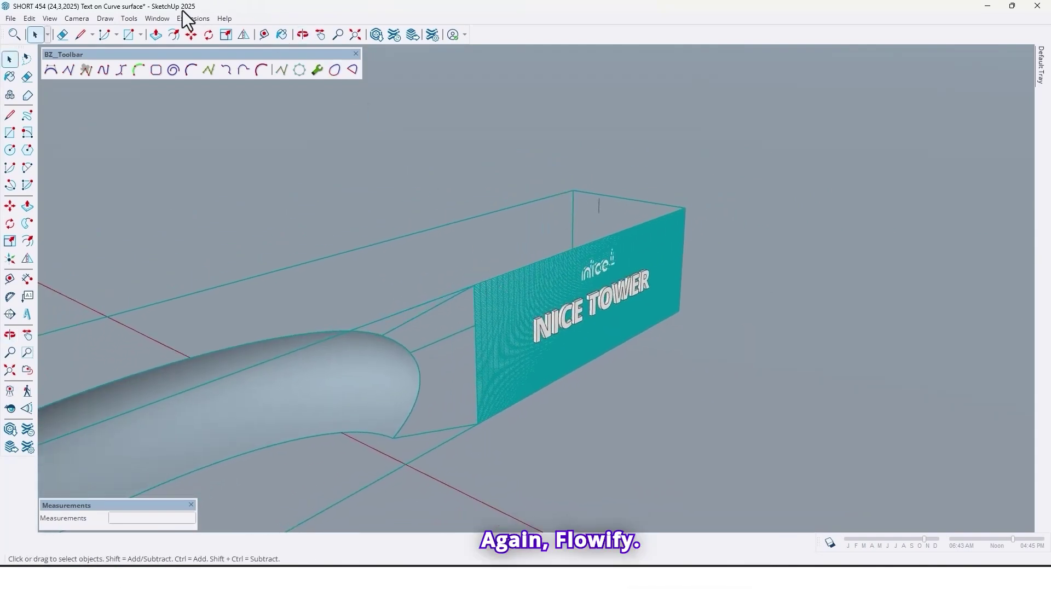
{"action": "left_click", "coordinate": [192, 18]}
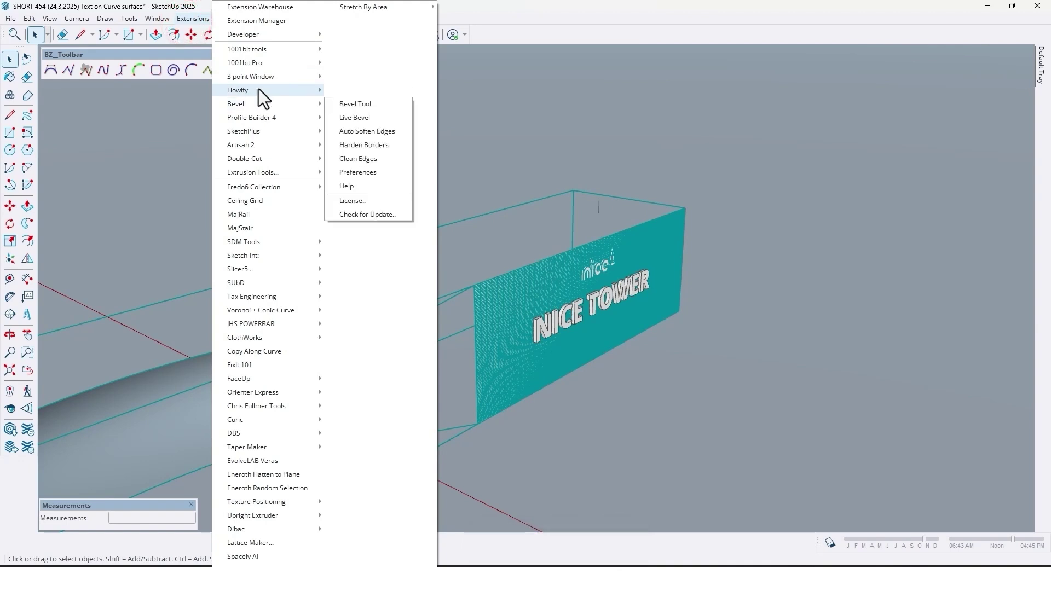
{"action": "left_click", "coordinate": [356, 90]}
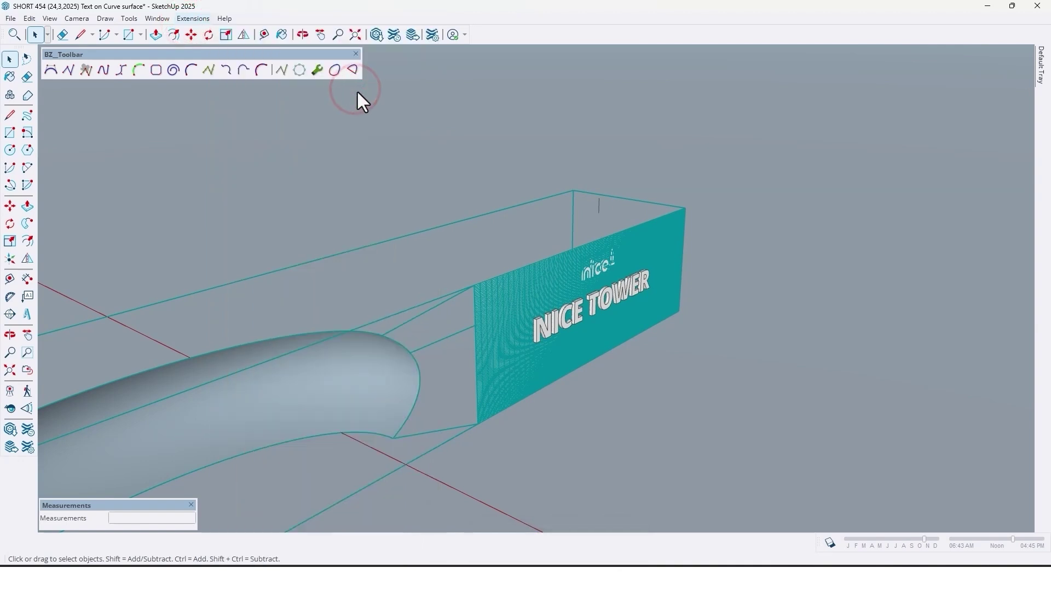
{"action": "middle_click_drag", "start_coordinate": [446, 227], "coordinate": [485, 293]}
{"action": "scroll", "coordinate": [616, 380], "scroll_direction": "up", "scroll_amount": 6}
Step: Enable Soften coplanar on the flowed nice logo group to hide its facet lines
{"action": "left_click", "coordinate": [480, 284]}
{"action": "mouse_move", "coordinate": [1044, 71]}
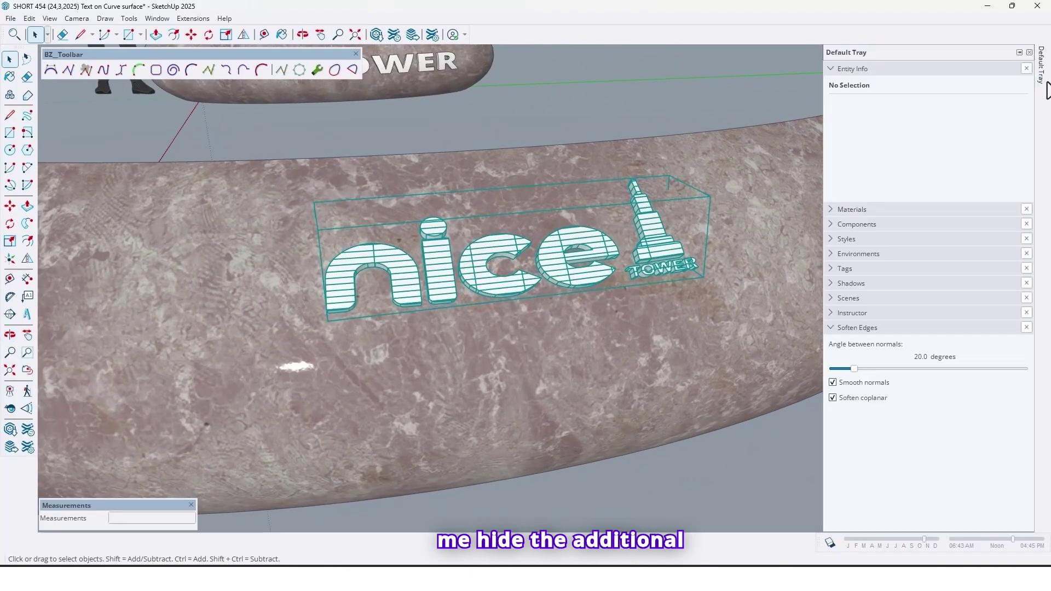
{"action": "left_click", "coordinate": [832, 398]}
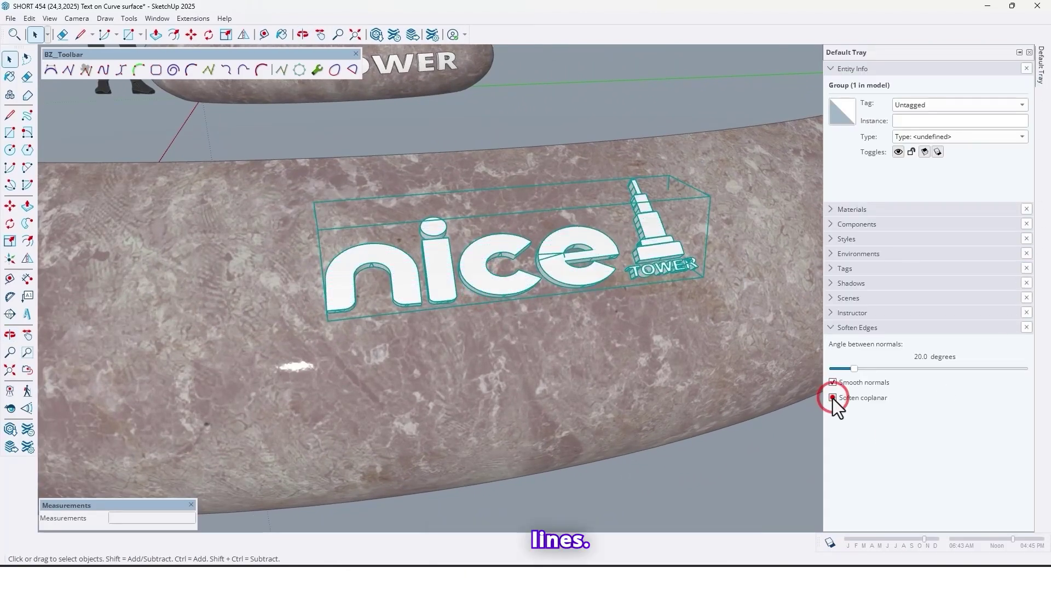
{"action": "left_click", "coordinate": [725, 457]}
{"action": "scroll", "coordinate": [651, 398], "scroll_direction": "down", "scroll_amount": 4}
{"action": "middle_click_drag", "start_coordinate": [736, 326], "coordinate": [411, 331]}
{"action": "scroll", "coordinate": [421, 328], "scroll_direction": "up", "scroll_amount": 3}
Step: Move the nice logo 500 cm onto the finished desk above the NICE TOWER lettering
{"action": "left_click", "coordinate": [415, 319]}
{"action": "middle_click_drag", "start_coordinate": [493, 344], "coordinate": [419, 361]}
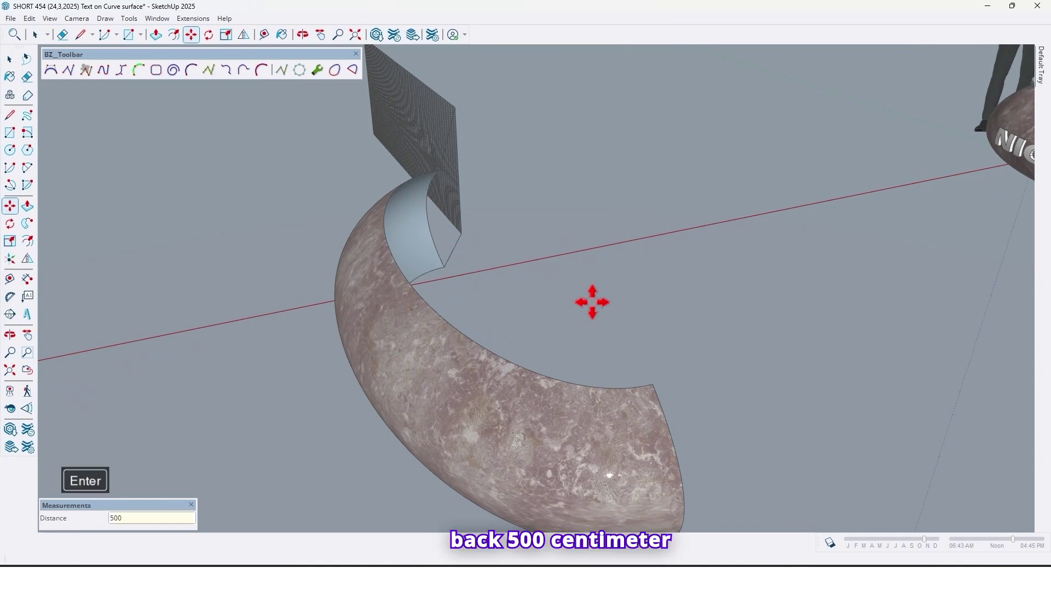
{"action": "scroll", "coordinate": [615, 304], "scroll_direction": "down", "scroll_amount": 3}
{"action": "middle_click_drag", "start_coordinate": [569, 274], "coordinate": [411, 296], "text": "shift"}
{"action": "key", "text": "space"}
{"action": "left_click", "coordinate": [750, 293]}
{"action": "scroll", "coordinate": [891, 232], "scroll_direction": "up", "scroll_amount": 4}
{"action": "middle_click_drag", "start_coordinate": [891, 223], "coordinate": [910, 175]}
{"action": "scroll", "coordinate": [712, 214], "scroll_direction": "up", "scroll_amount": 3}
{"action": "middle_click_drag", "start_coordinate": [711, 214], "coordinate": [335, 280]}
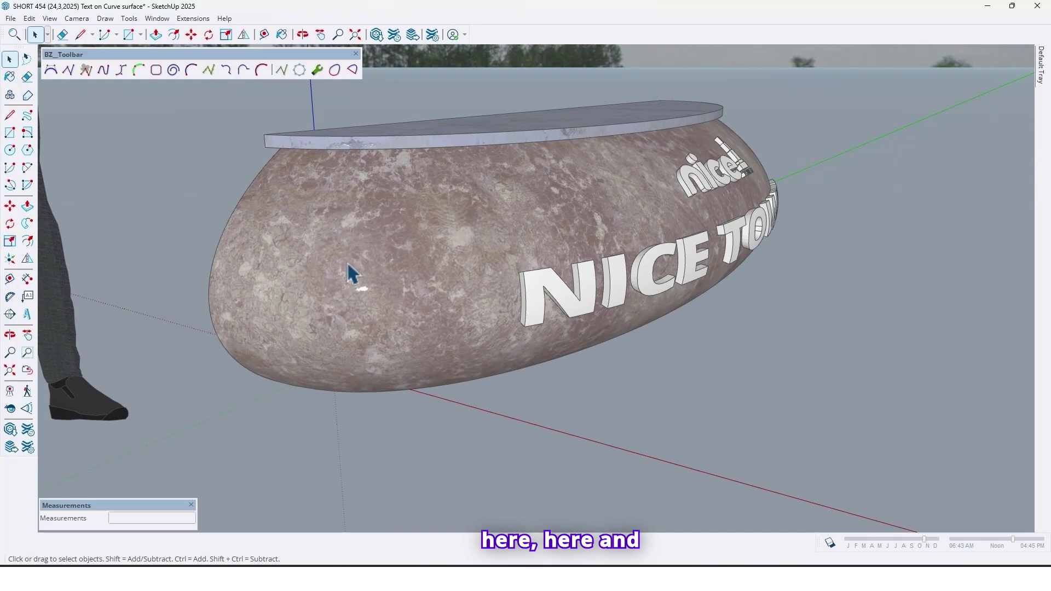
Step: Draw a rectangle on the panel and Push/Pull it into a raised louver strip
{"action": "middle_click_drag", "start_coordinate": [353, 333], "coordinate": [486, 277]}
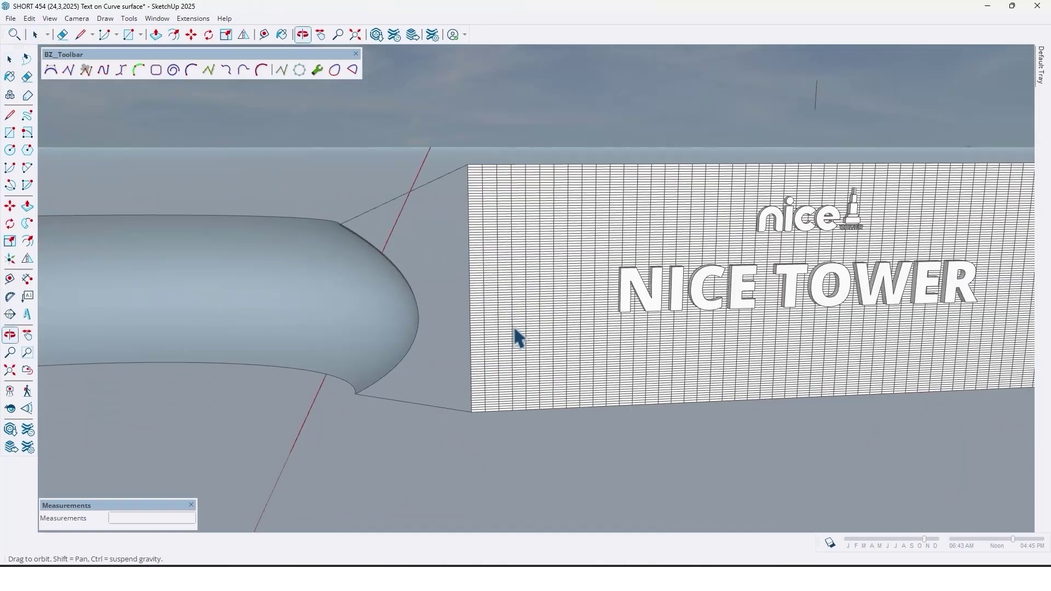
{"action": "key", "text": "r"}
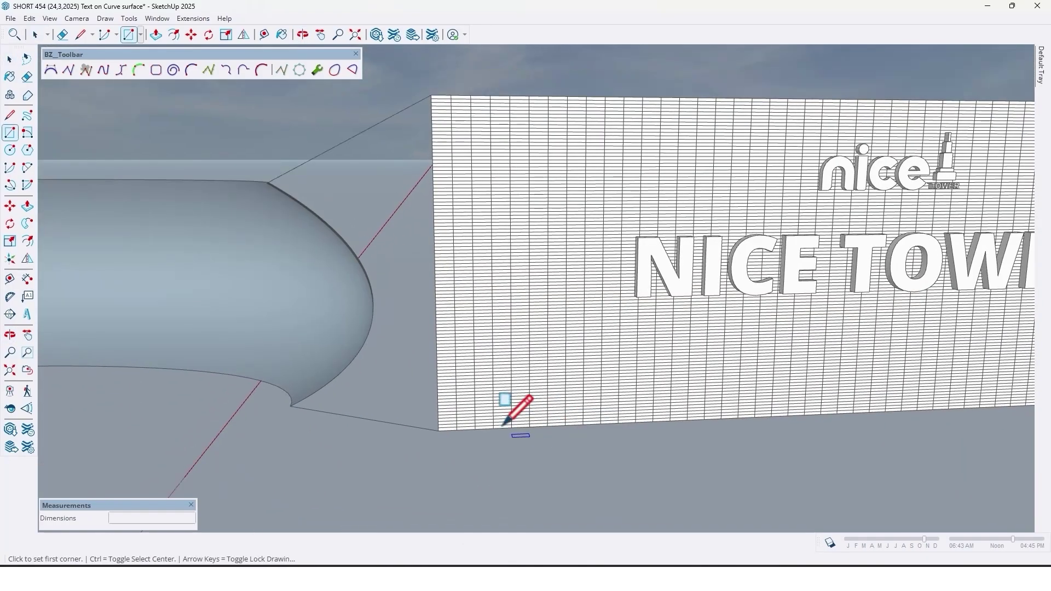
{"action": "left_click", "coordinate": [501, 481]}
{"action": "scroll", "coordinate": [517, 186], "scroll_direction": "up", "scroll_amount": 5}
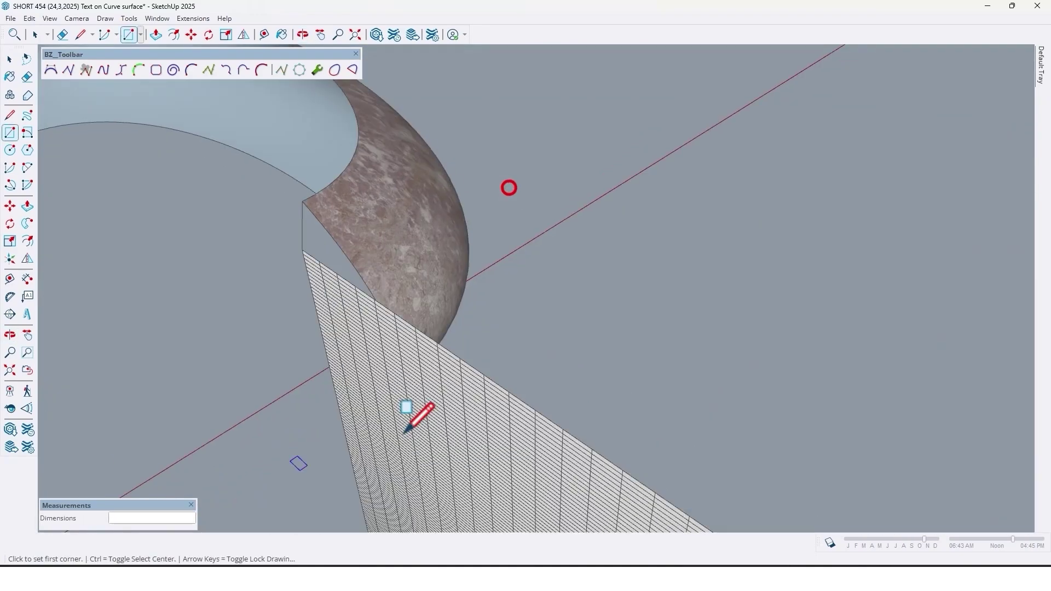
{"action": "key", "text": "p"}
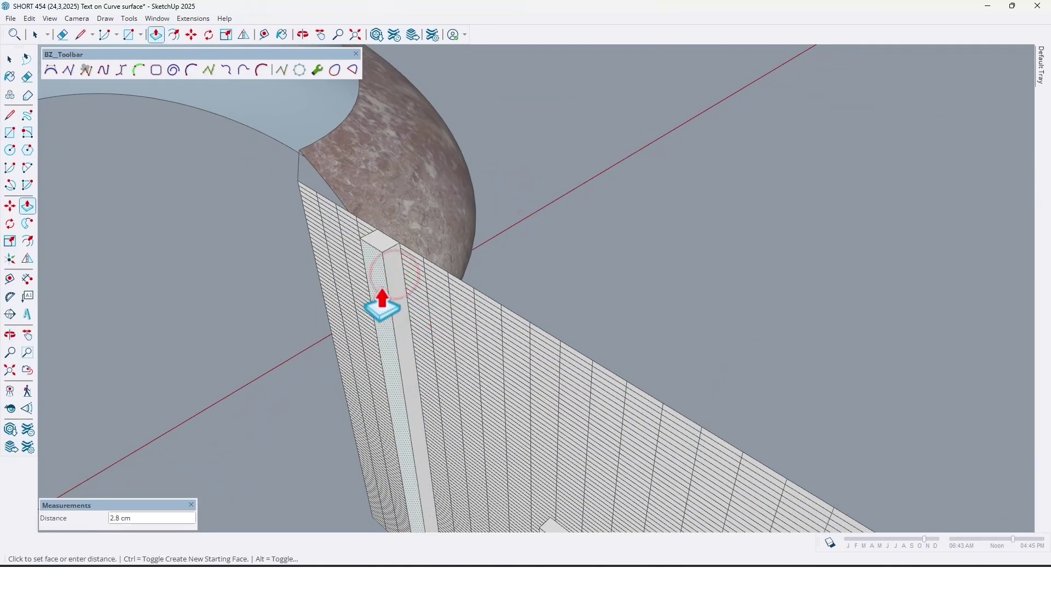
{"action": "left_click", "coordinate": [381, 301]}
{"action": "scroll", "coordinate": [398, 302], "scroll_direction": "up", "scroll_amount": 1}
{"action": "key", "text": "Return"}
{"action": "middle_click_drag", "start_coordinate": [389, 290], "coordinate": [549, 244]}
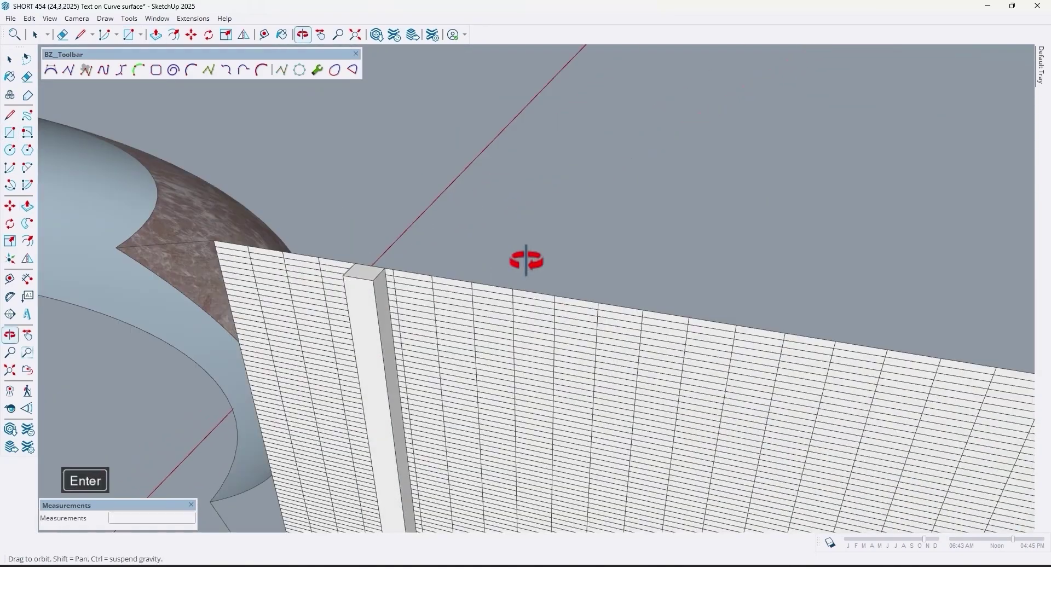
{"action": "scroll", "coordinate": [549, 244], "scroll_direction": "down", "scroll_amount": 4}
{"action": "key", "text": "space"}
{"action": "triple_click", "coordinate": [491, 253]}
{"action": "middle_click_drag", "start_coordinate": [481, 288], "coordinate": [492, 324]}
Step: Move-copy the strip to form three louver strips near the panel's left edge
{"action": "key", "text": "m"}
{"action": "left_click", "coordinate": [501, 168]}
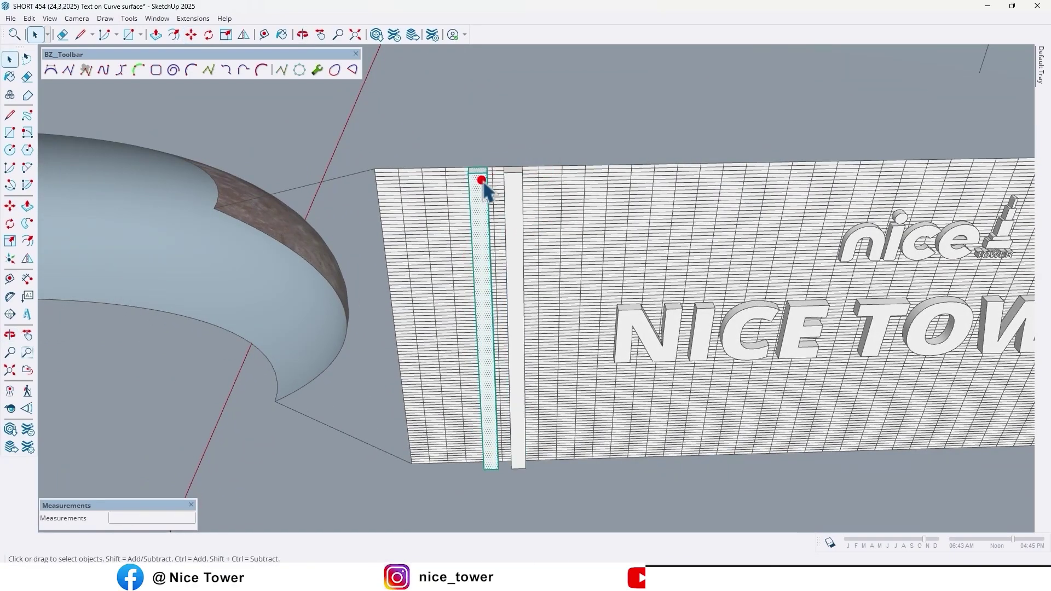
{"action": "scroll", "coordinate": [481, 180], "scroll_direction": "up", "scroll_amount": 1}
{"action": "key", "text": "m"}
{"action": "left_click", "coordinate": [532, 162]}
{"action": "key", "text": "ctrl"}
{"action": "left_click", "coordinate": [487, 162]}
{"action": "key", "text": "space"}
{"action": "scroll", "coordinate": [486, 159], "scroll_direction": "down", "scroll_amount": 2}
Step: Flip-copy the three strips to the panel's right end
{"action": "left_click_drag", "start_coordinate": [425, 113], "coordinate": [547, 451]}
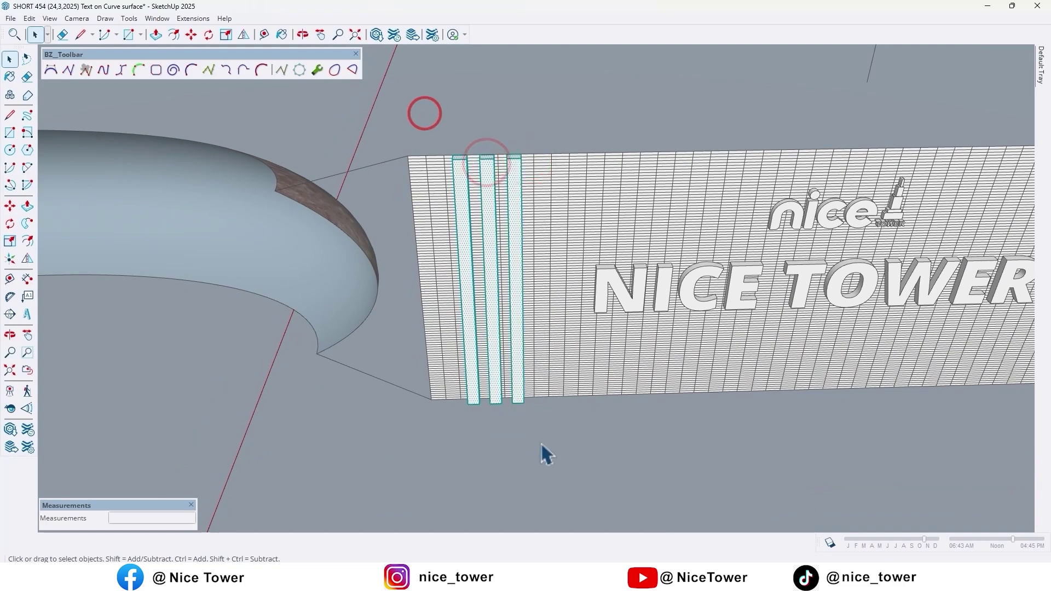
{"action": "scroll", "coordinate": [514, 432], "scroll_direction": "down", "scroll_amount": 2}
{"action": "left_click", "coordinate": [28, 257]}
{"action": "middle_click_drag", "start_coordinate": [307, 363], "coordinate": [512, 244]}
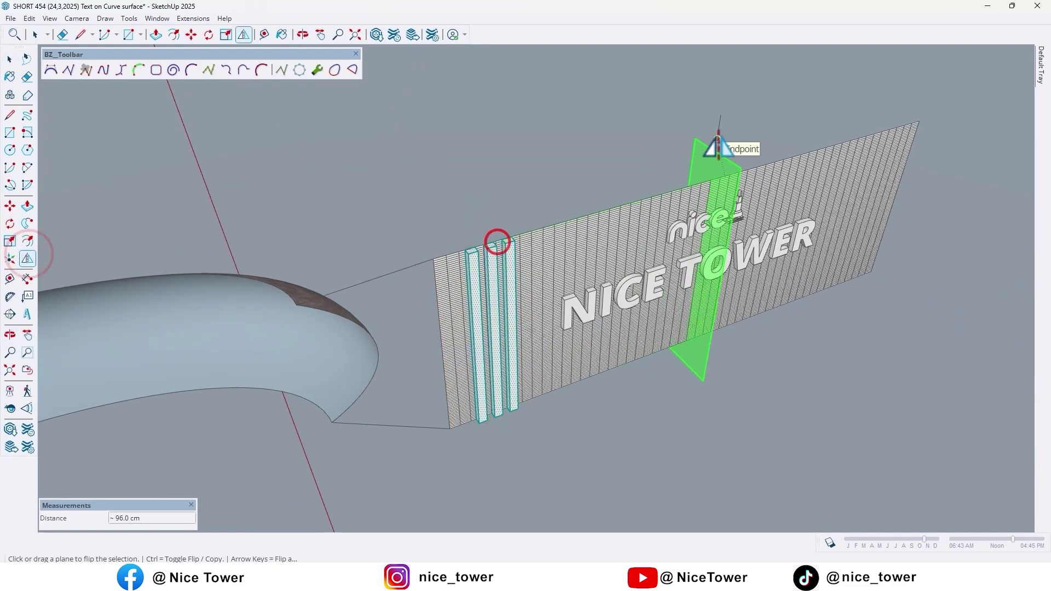
{"action": "left_click", "coordinate": [718, 147]}
{"action": "key", "text": "space"}
{"action": "middle_click_drag", "start_coordinate": [730, 222], "coordinate": [498, 214]}
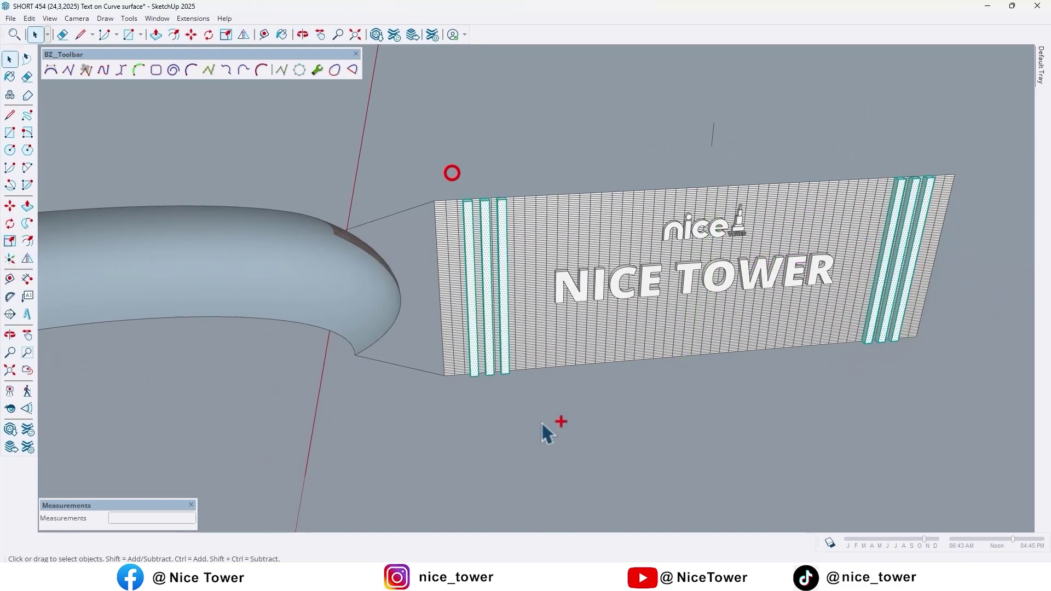
Step: Group the panel with its strips and delete the lettering from the panel
{"action": "right_click", "coordinate": [509, 255]}
{"action": "left_click", "coordinate": [547, 103]}
{"action": "middle_click_drag", "start_coordinate": [547, 103], "coordinate": [572, 255]}
{"action": "key", "text": "Delete"}
{"action": "left_click", "coordinate": [478, 259]}
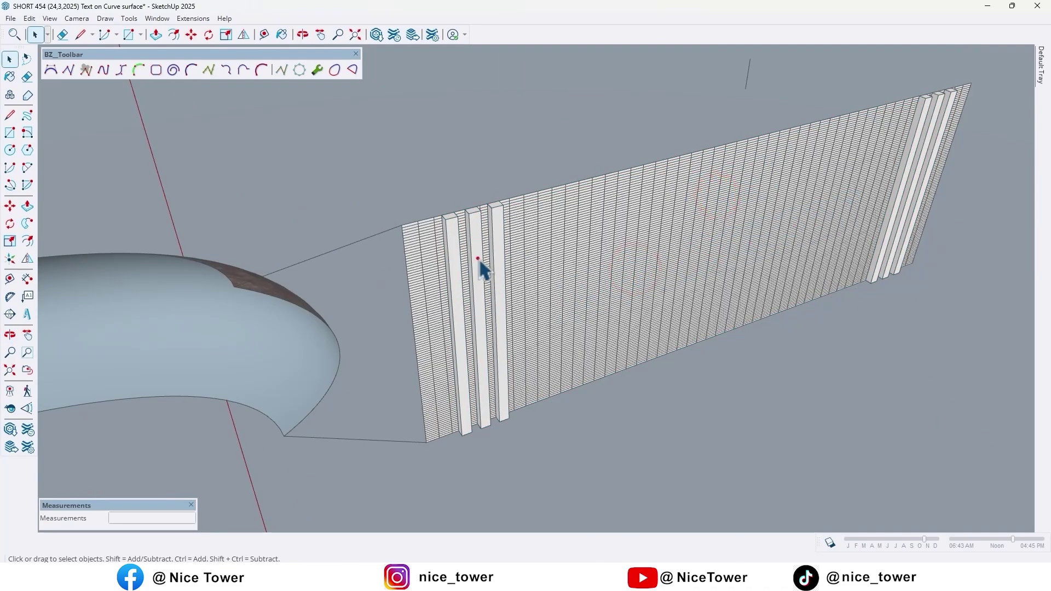
{"action": "key", "text": "ctrl+a"}
{"action": "middle_click_drag", "start_coordinate": [545, 242], "coordinate": [646, 209]}
Step: Flow the white louver strip panel onto the curved desk surface with Flowify
{"action": "left_click", "coordinate": [195, 18]}
{"action": "left_click", "coordinate": [363, 77]}
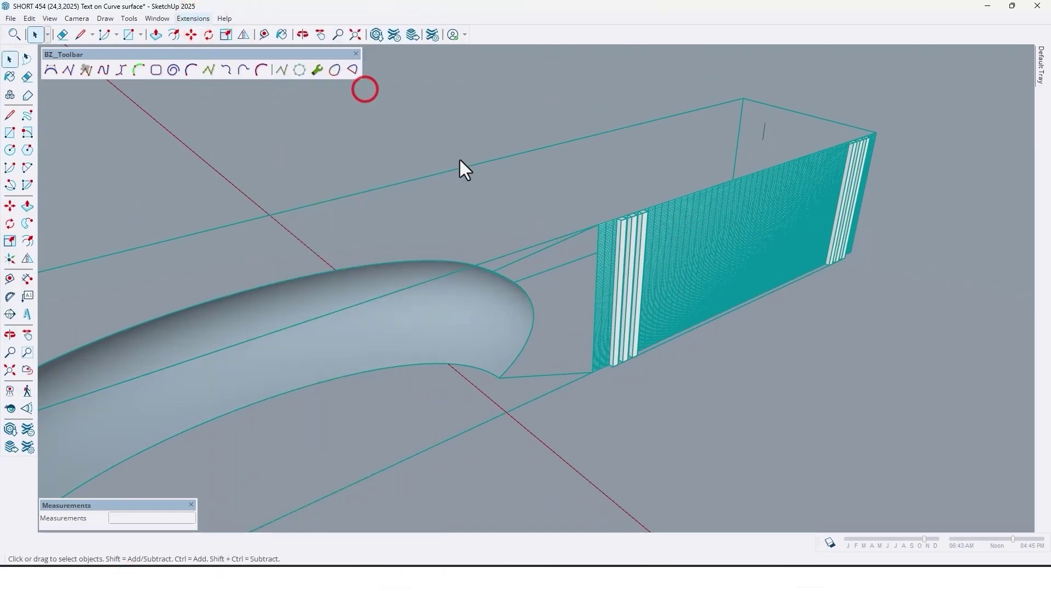
{"action": "middle_click_drag", "start_coordinate": [463, 161], "coordinate": [441, 223]}
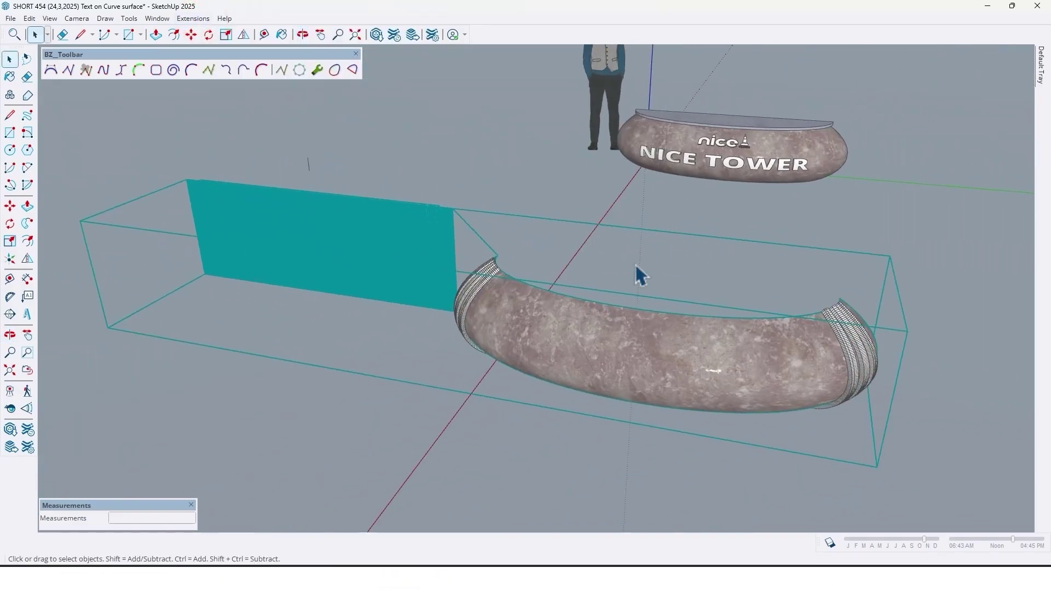
{"action": "scroll", "coordinate": [638, 274], "scroll_direction": "up", "scroll_amount": 5}
{"action": "scroll", "coordinate": [574, 304], "scroll_direction": "down", "scroll_amount": 2}
Step: Smooth the flowed strips' edges with Soften coplanar ticked
{"action": "left_click", "coordinate": [575, 301]}
{"action": "middle_click_drag", "start_coordinate": [609, 293], "coordinate": [768, 408]}
{"action": "mouse_move", "coordinate": [1041, 71]}
{"action": "left_click", "coordinate": [830, 399]}
{"action": "left_click", "coordinate": [830, 398]}
{"action": "left_click", "coordinate": [680, 186]}
{"action": "middle_click_drag", "start_coordinate": [613, 290], "coordinate": [458, 352]}
Step: Move the curved strips 500 cm along the red axis onto the desk's ends
{"action": "left_click", "coordinate": [457, 352]}
{"action": "key", "text": "m"}
{"action": "left_click", "coordinate": [442, 460]}
{"action": "key", "text": "Right"}
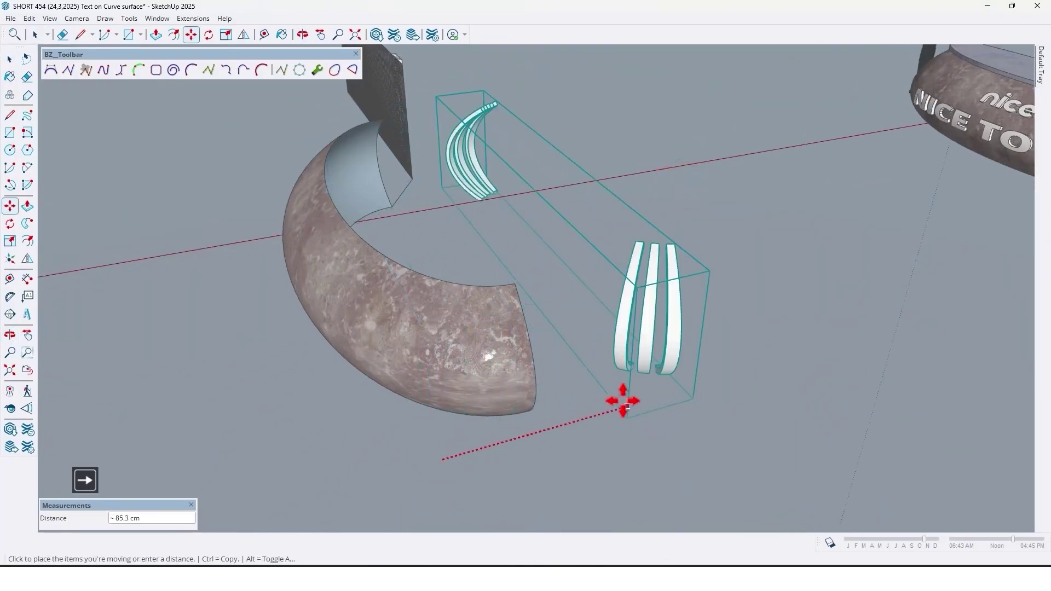
{"action": "type", "text": "500"}
{"action": "key", "text": "Return"}
{"action": "scroll", "coordinate": [753, 403], "scroll_direction": "down", "scroll_amount": 5}
{"action": "key", "text": "space"}
{"action": "left_click", "coordinate": [842, 338]}
{"action": "middle_click_drag", "start_coordinate": [963, 271], "coordinate": [819, 256]}
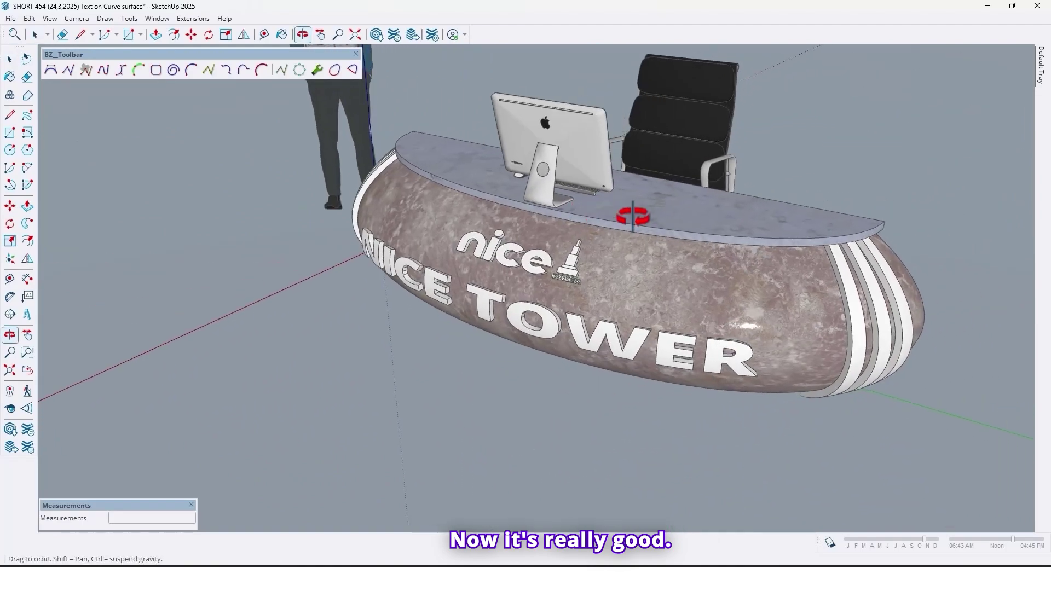
{"action": "left_click_drag", "start_coordinate": [655, 227], "coordinate": [395, 278]}
{"action": "middle_click_drag", "start_coordinate": [394, 278], "coordinate": [513, 282]}
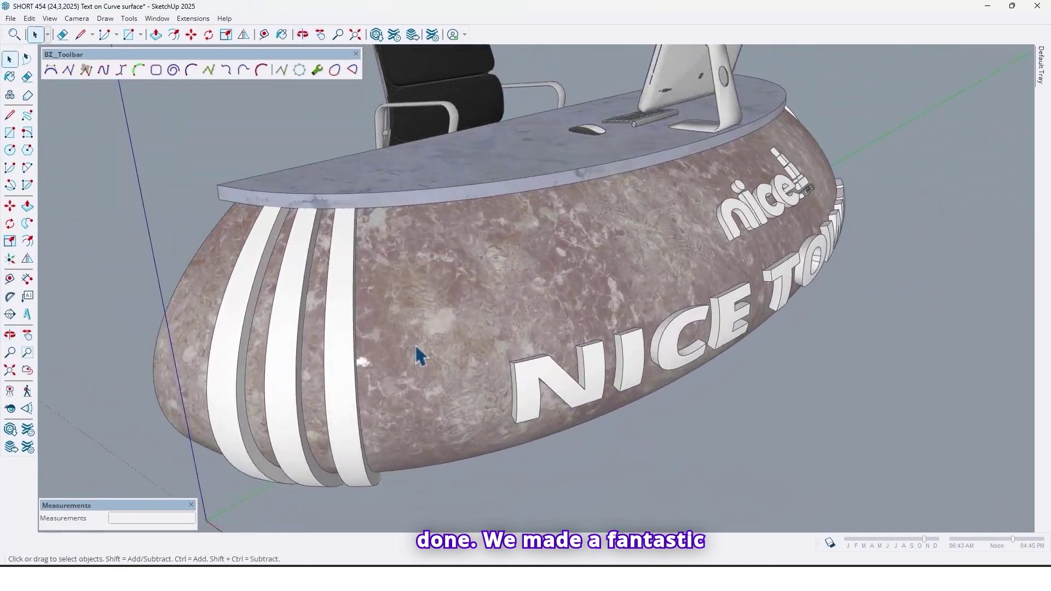
{"action": "middle_click_drag", "start_coordinate": [416, 354], "coordinate": [939, 333]}
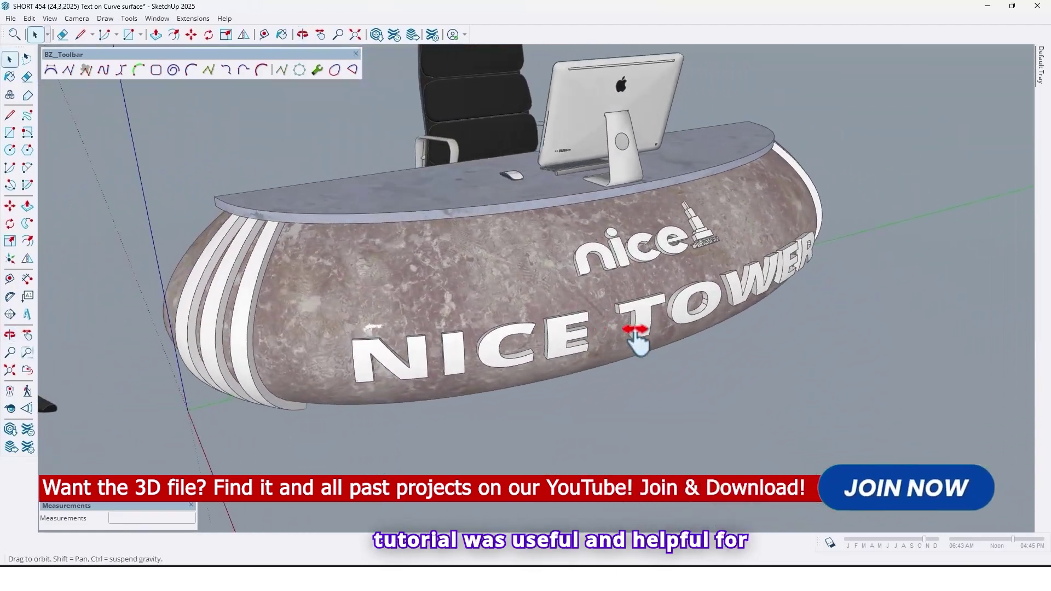
{"action": "scroll", "coordinate": [686, 298], "scroll_direction": "up", "scroll_amount": 4}
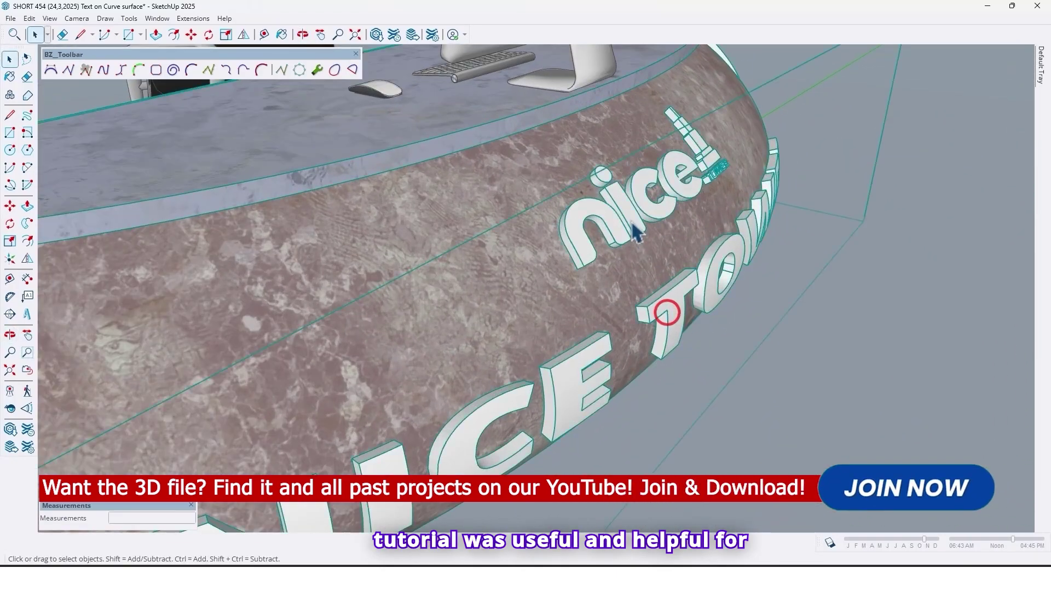
{"action": "scroll", "coordinate": [751, 374], "scroll_direction": "down", "scroll_amount": 3}
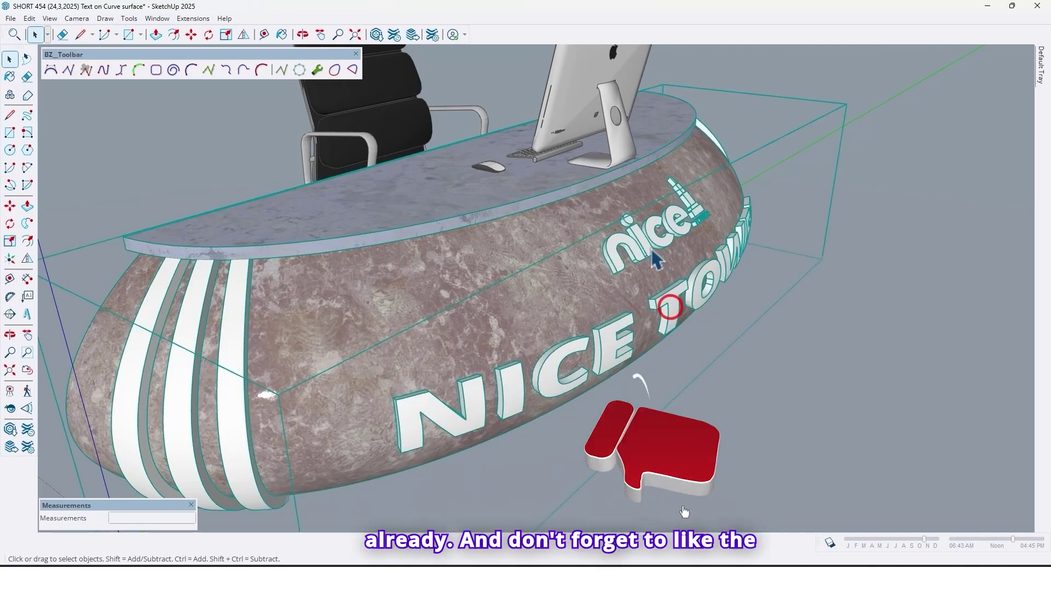
{"action": "middle_click_drag", "start_coordinate": [783, 355], "coordinate": [340, 353]}
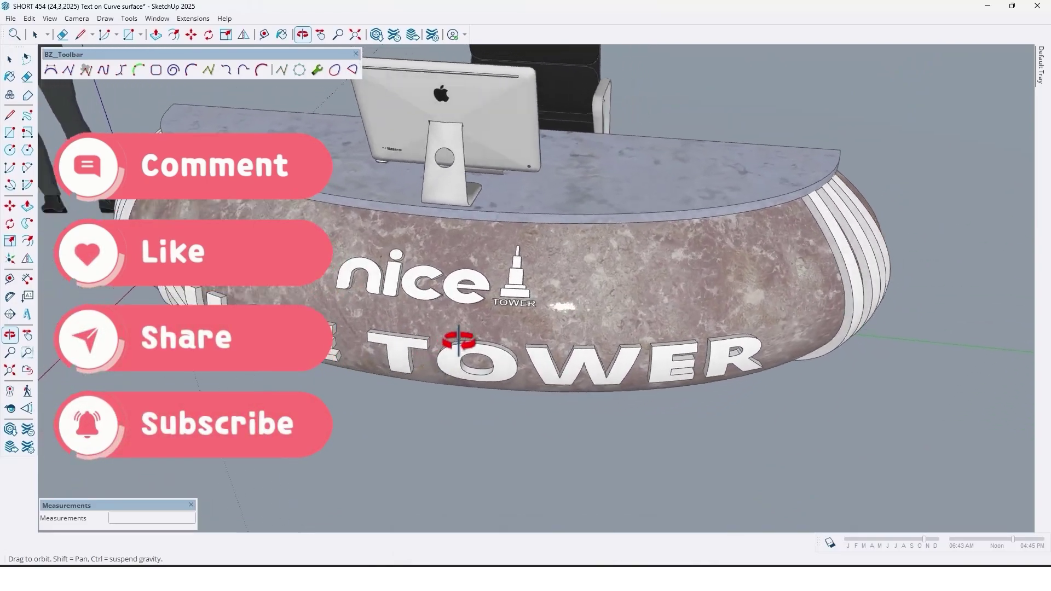